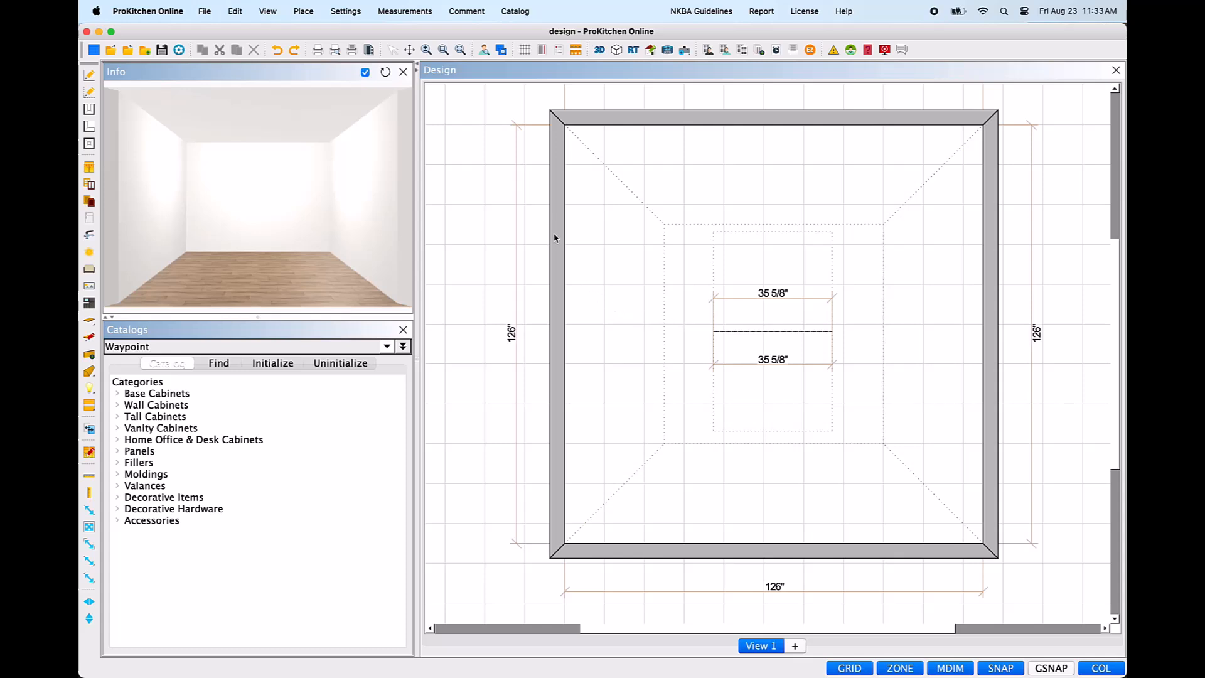
Step: Open the attributes of the room's left wall
right_click(556, 366)
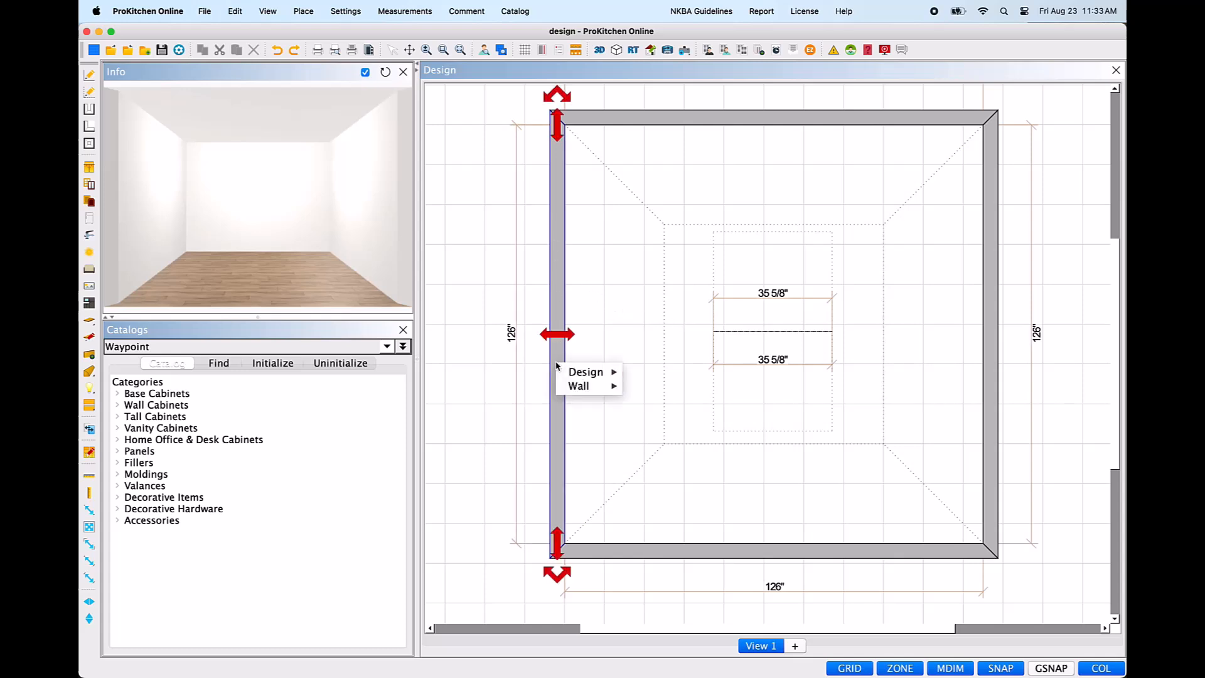
mouse_move(570, 385)
mouse_move(648, 390)
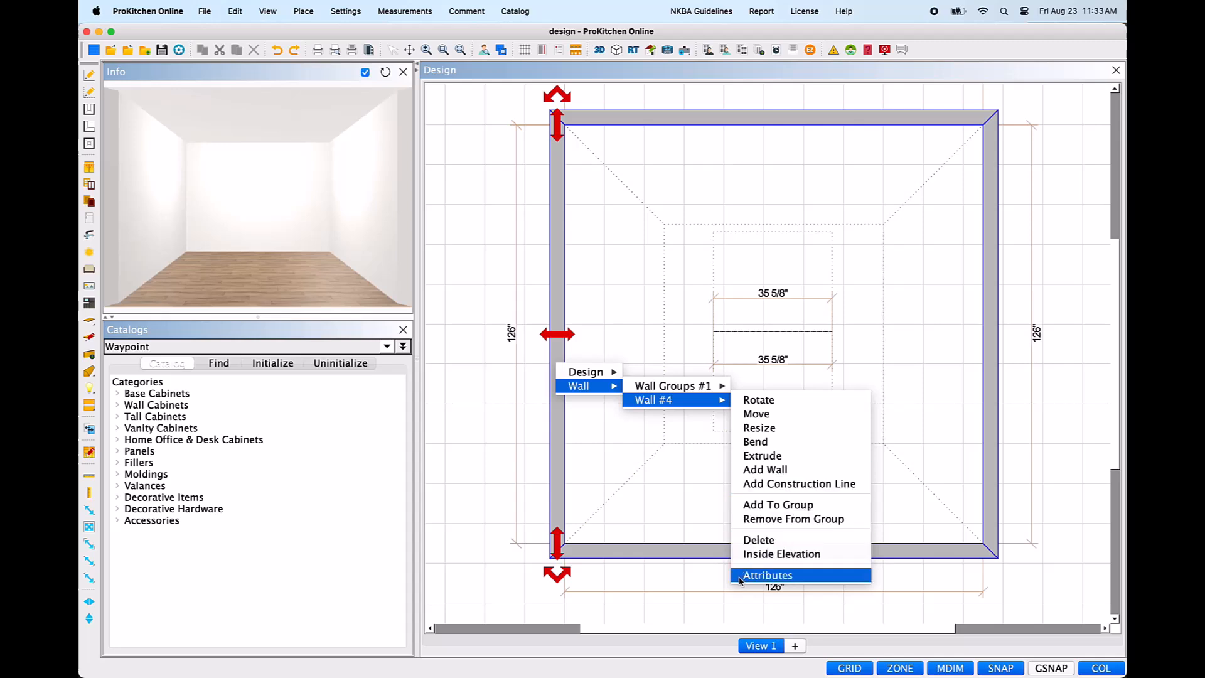
click(767, 575)
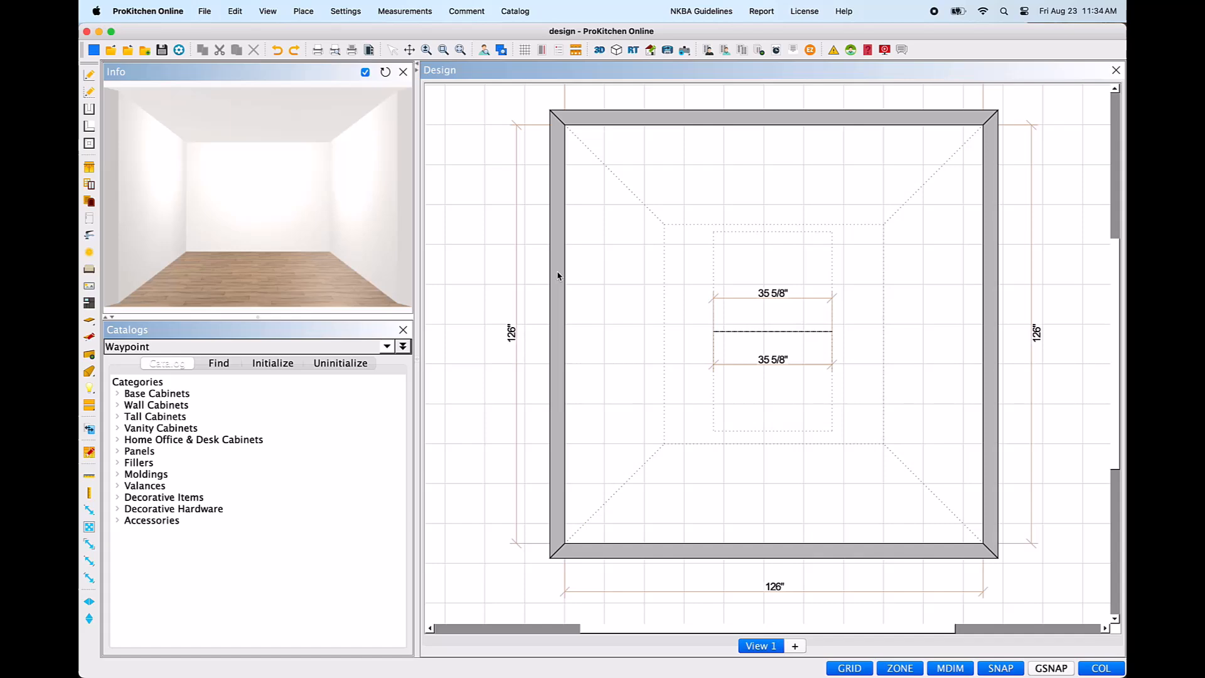
double_click(558, 276)
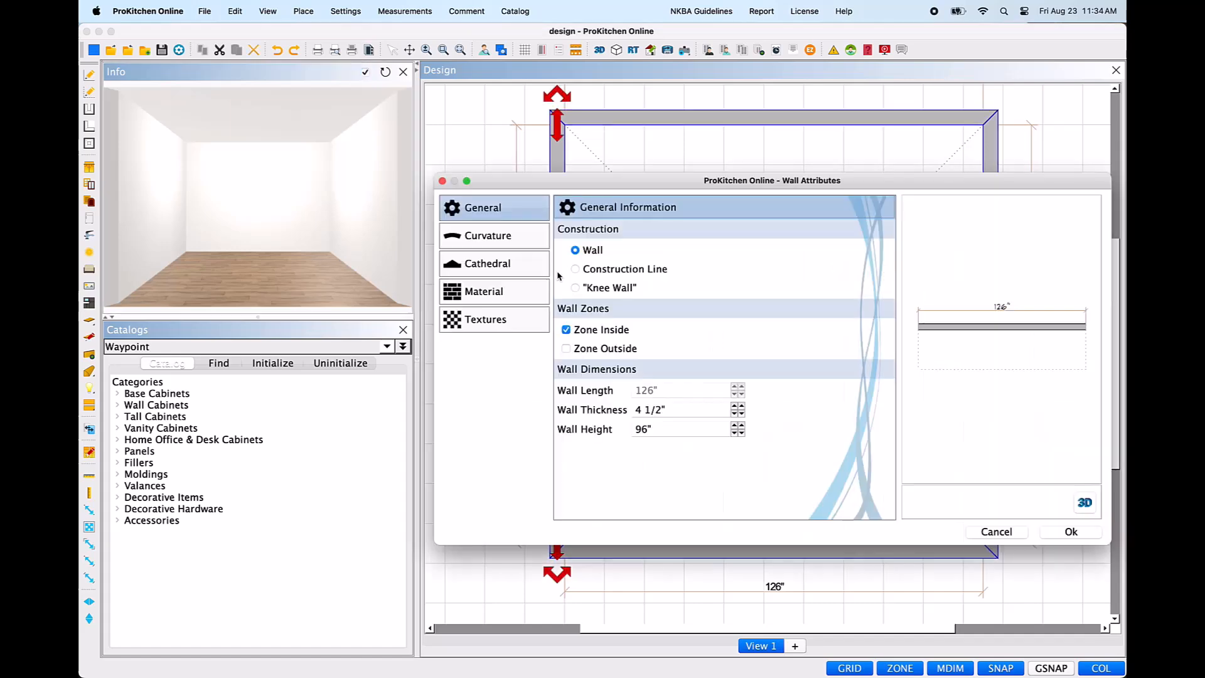
drag(806, 187, 674, 129)
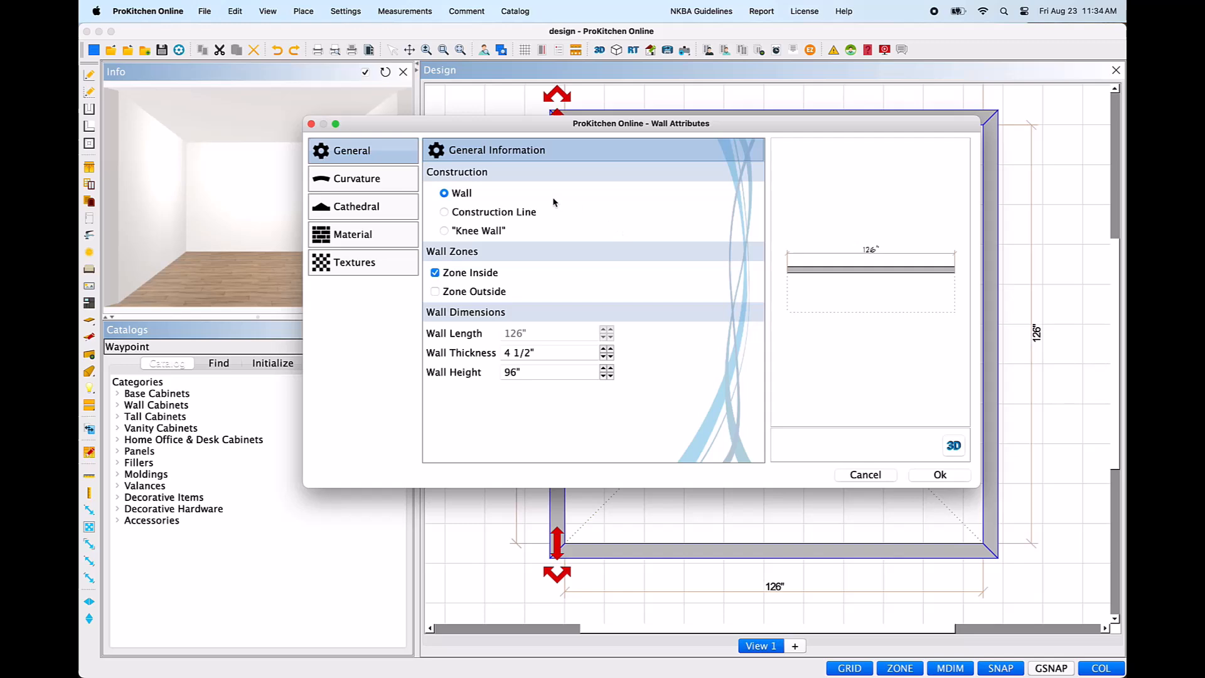
Step: Review the wall's curvature, cathedral, material and texture settings, and return to the general settings
click(402, 188)
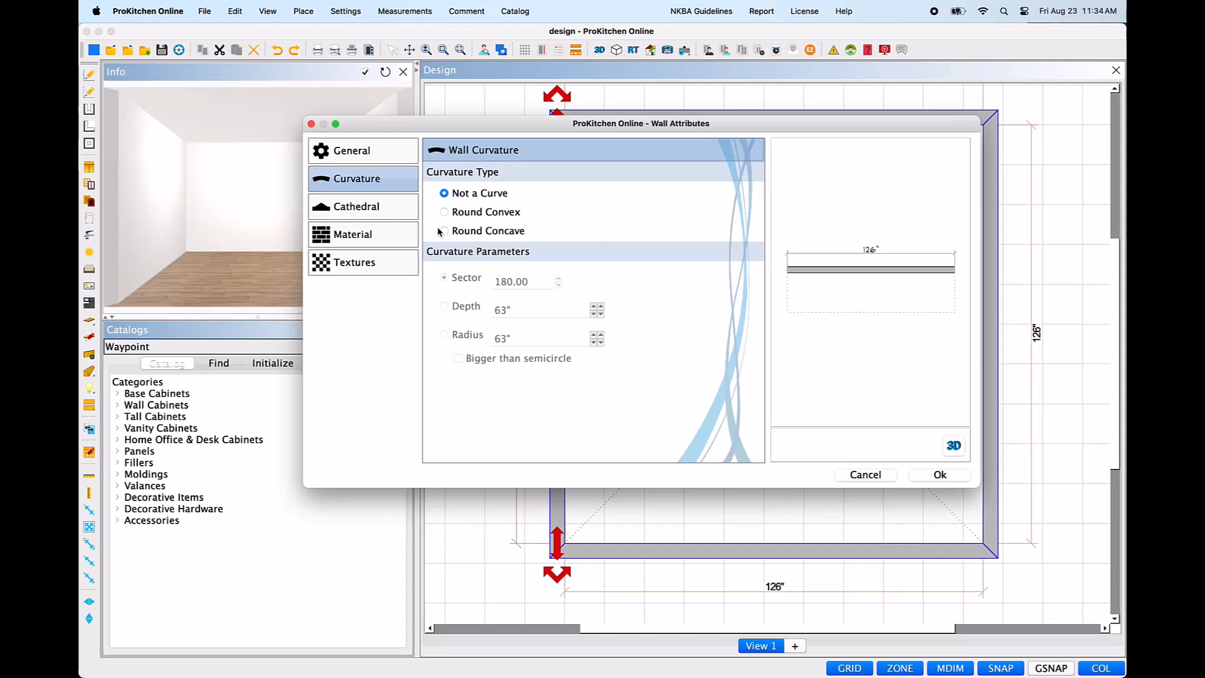
click(409, 209)
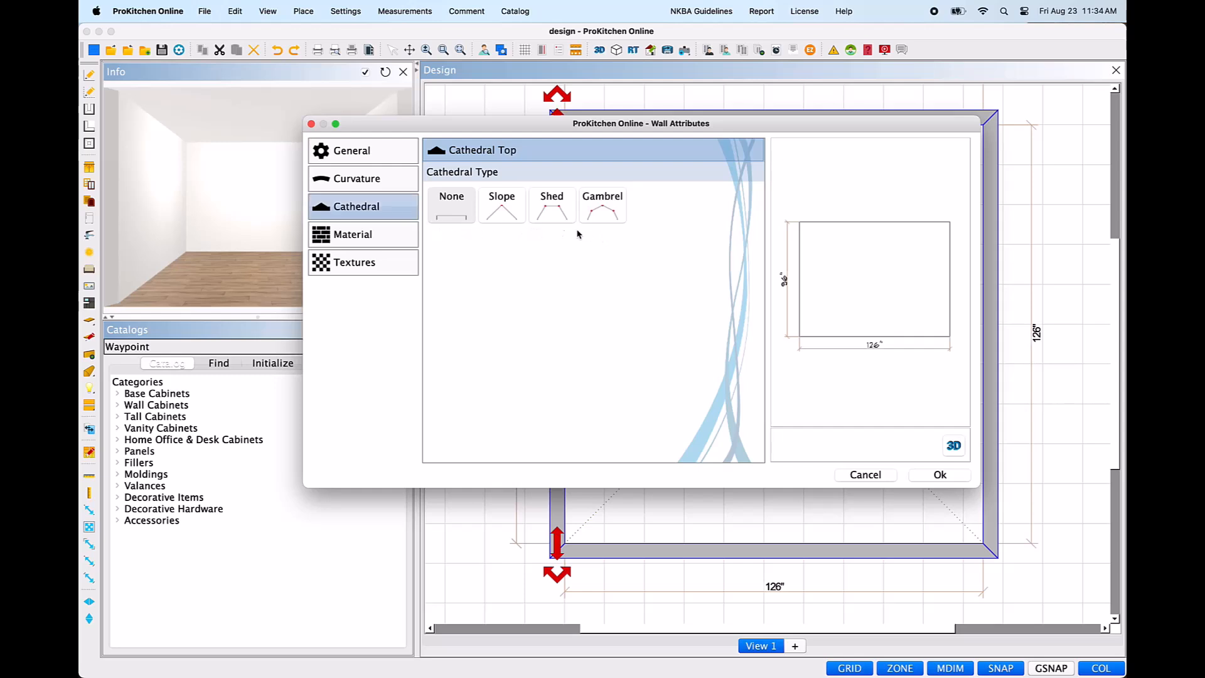
click(411, 240)
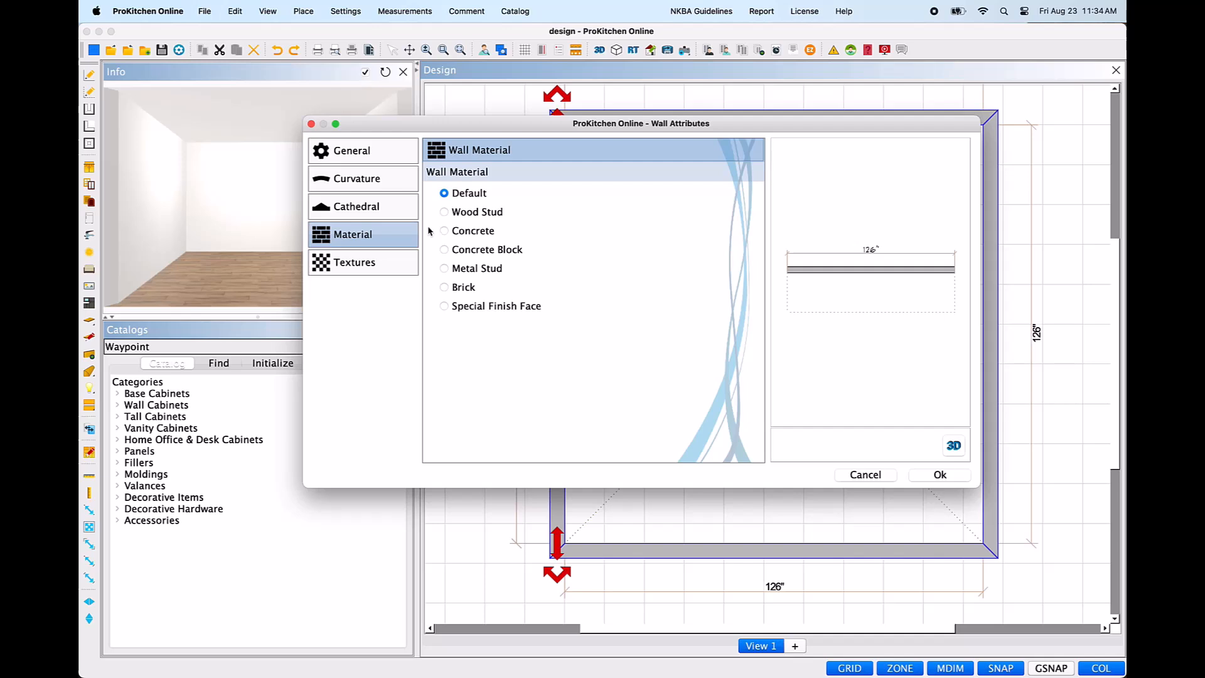
click(402, 265)
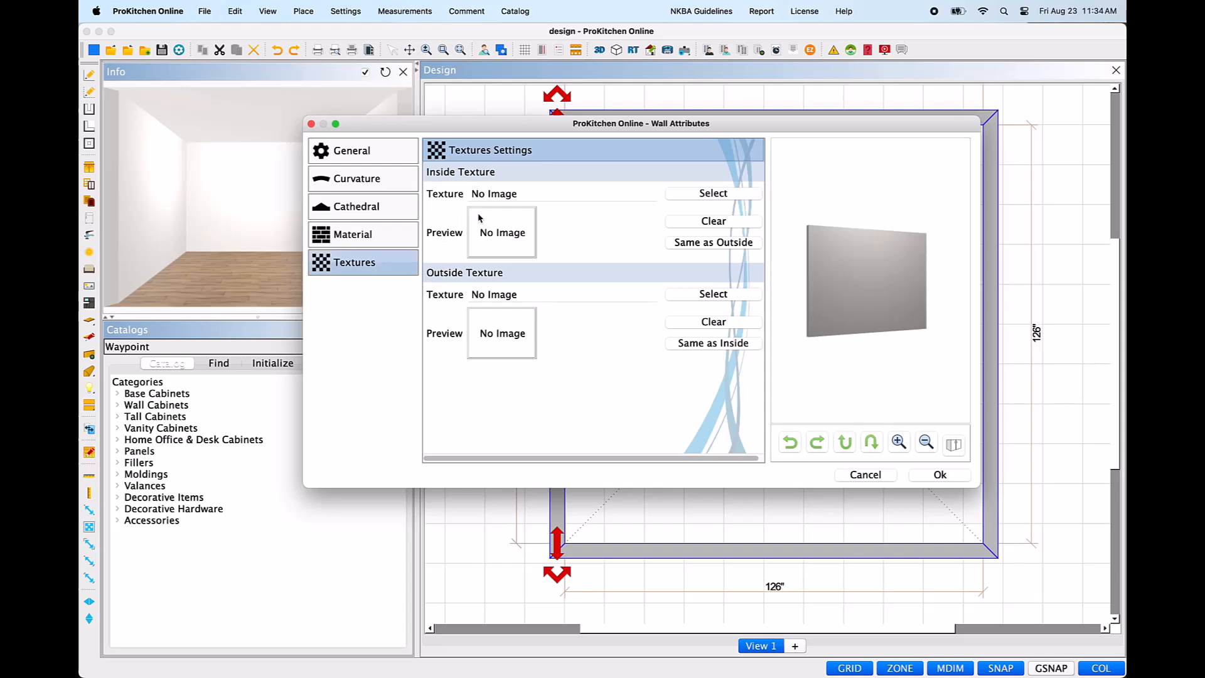
click(397, 157)
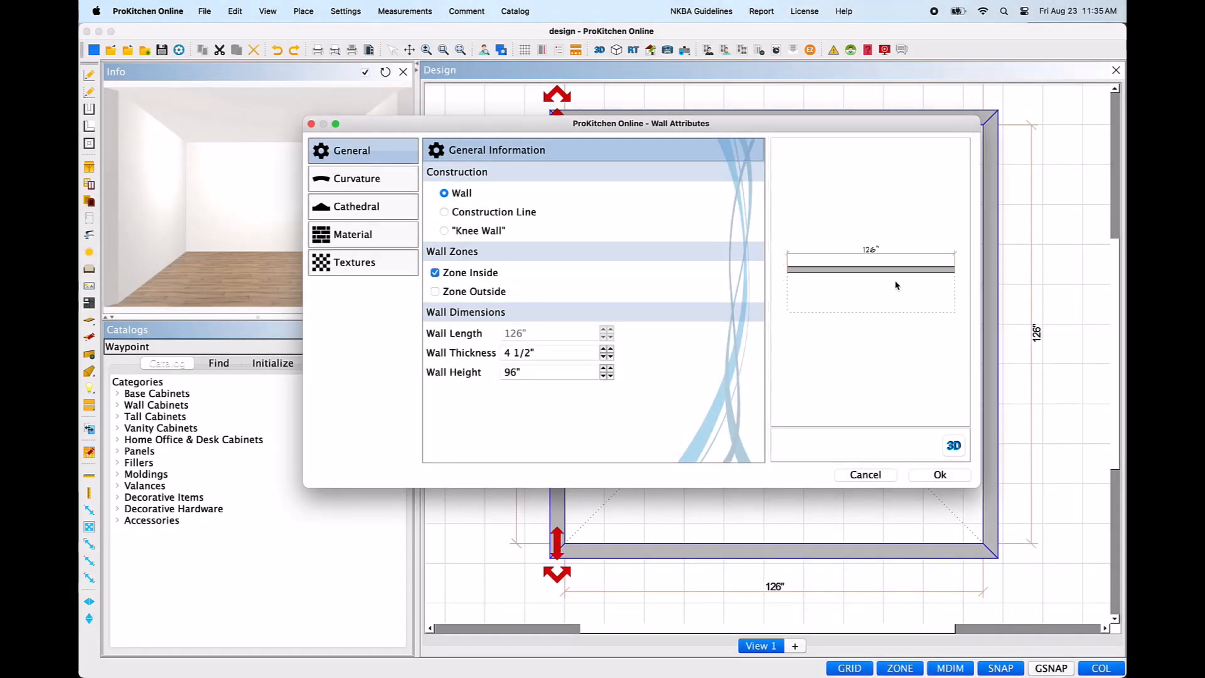
Step: Preview the wall in 3D, rotating and zooming the model, and switch back to the 2D preview
click(955, 447)
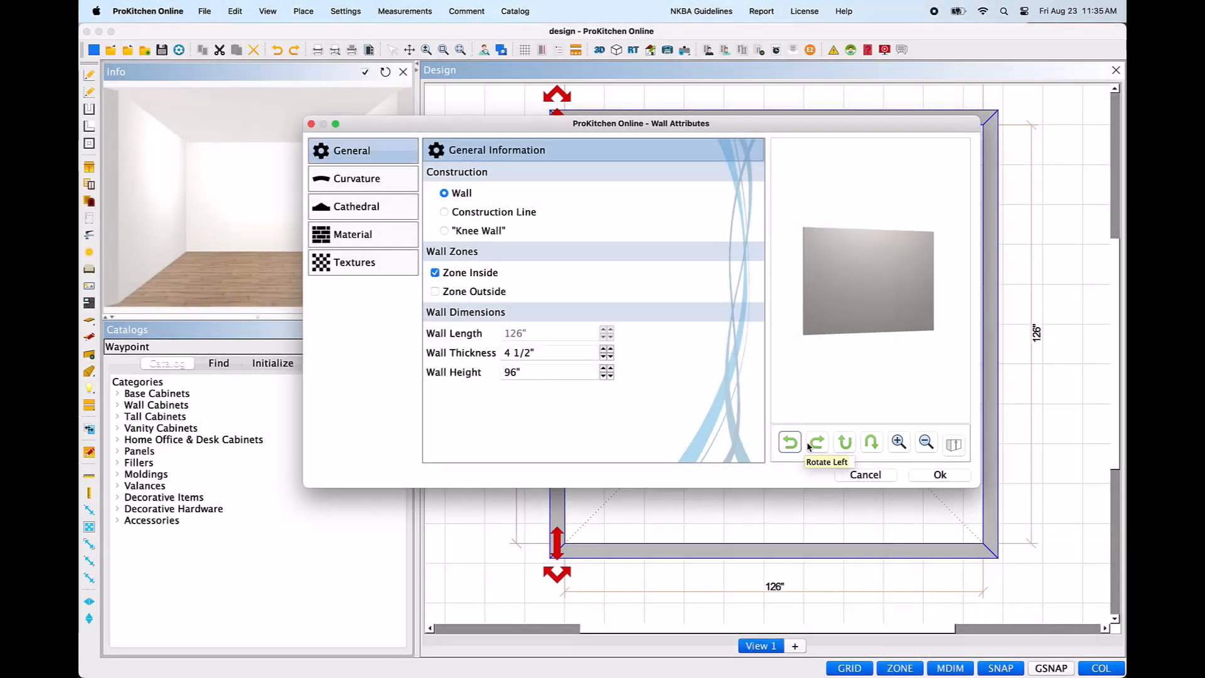
click(817, 445)
click(843, 444)
click(872, 446)
click(896, 445)
click(920, 445)
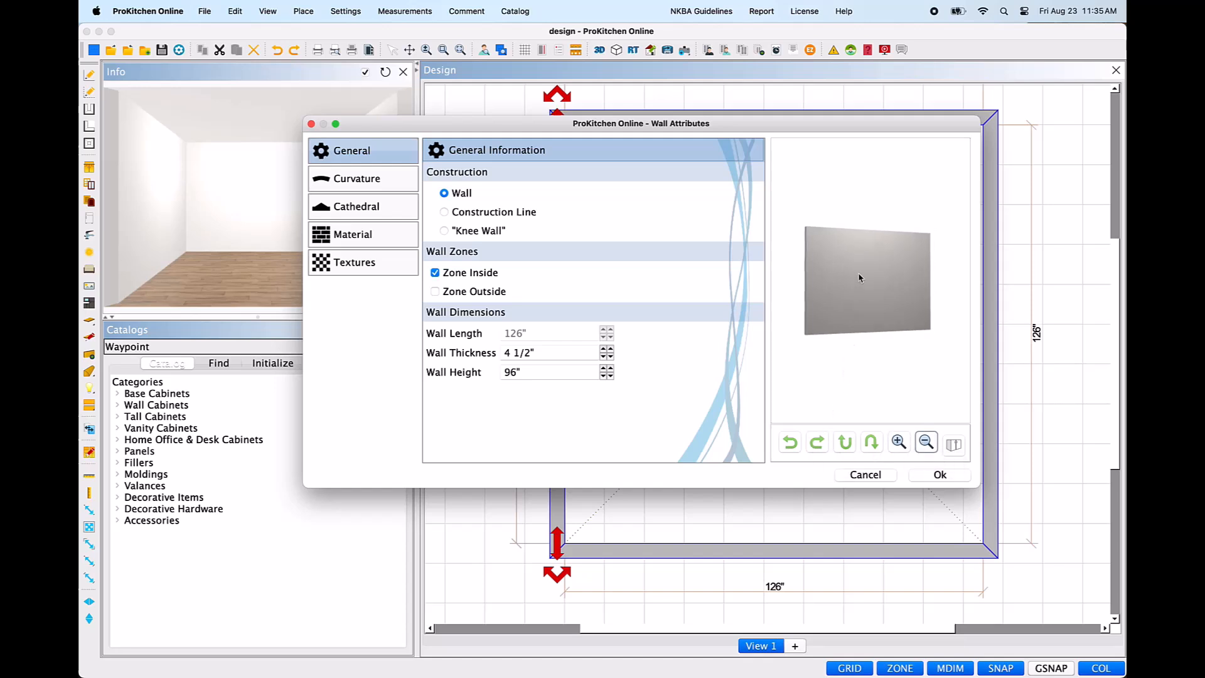
mouse_move(868, 297)
mouse_down()
mouse_move(948, 304)
mouse_move(815, 301)
mouse_move(870, 302)
mouse_up()
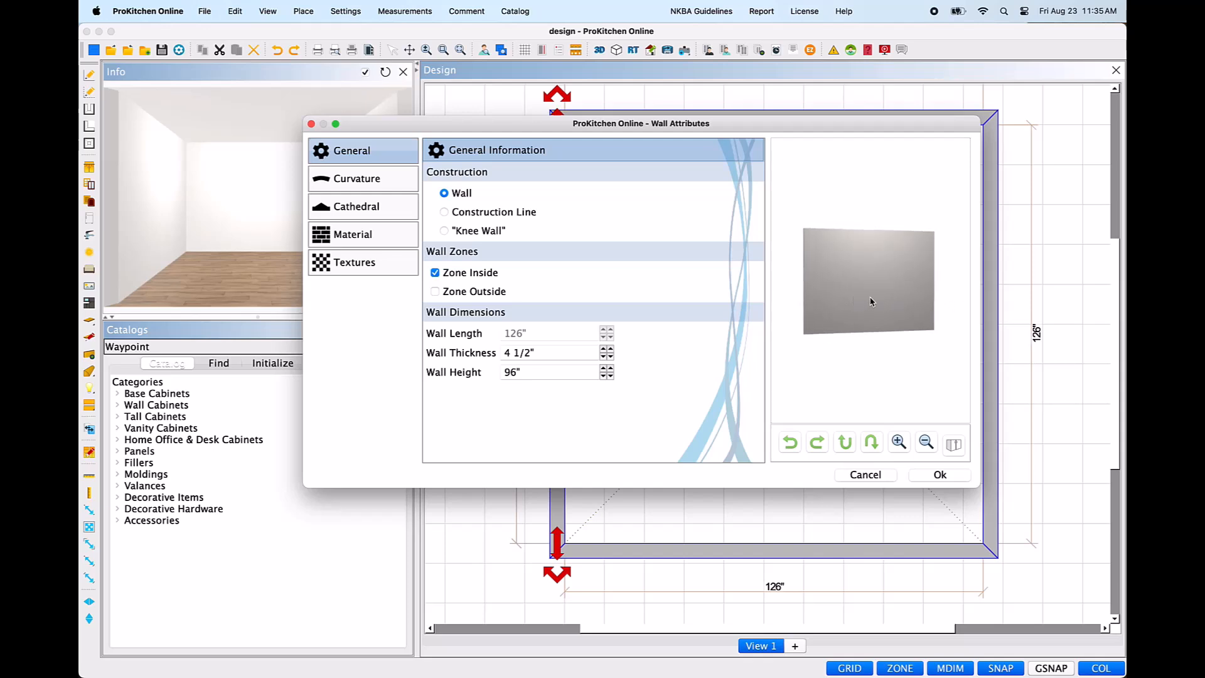
scroll(880, 303, up, 3)
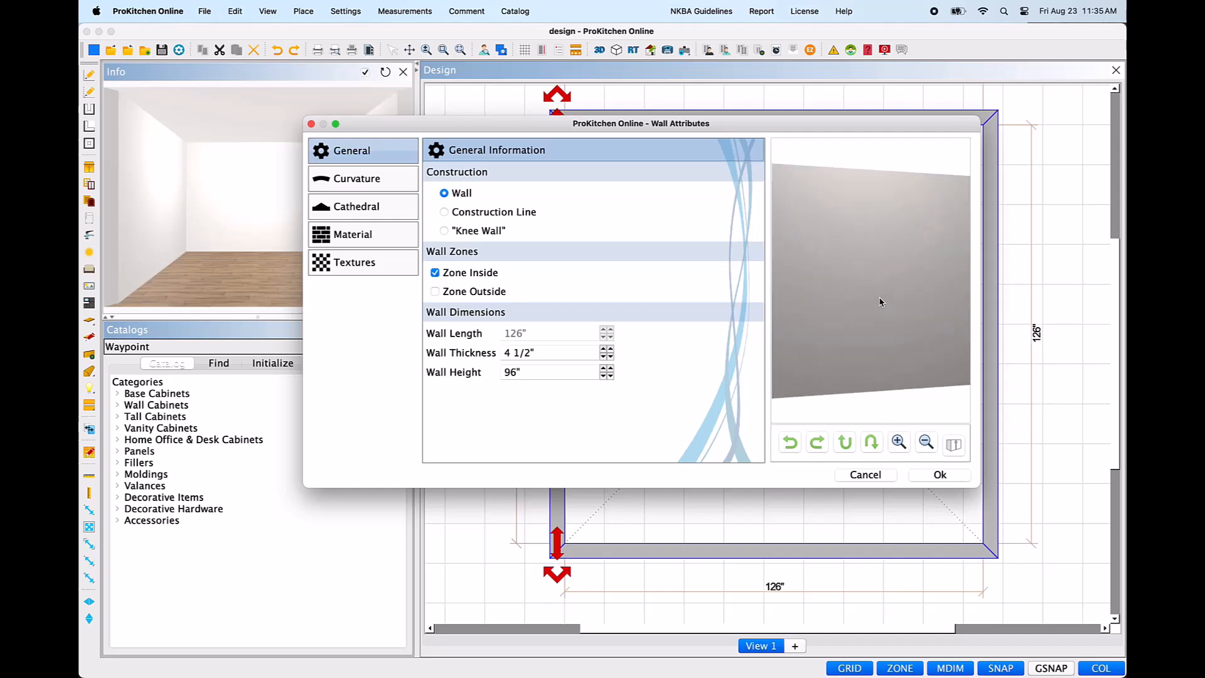
scroll(880, 301, down, 3)
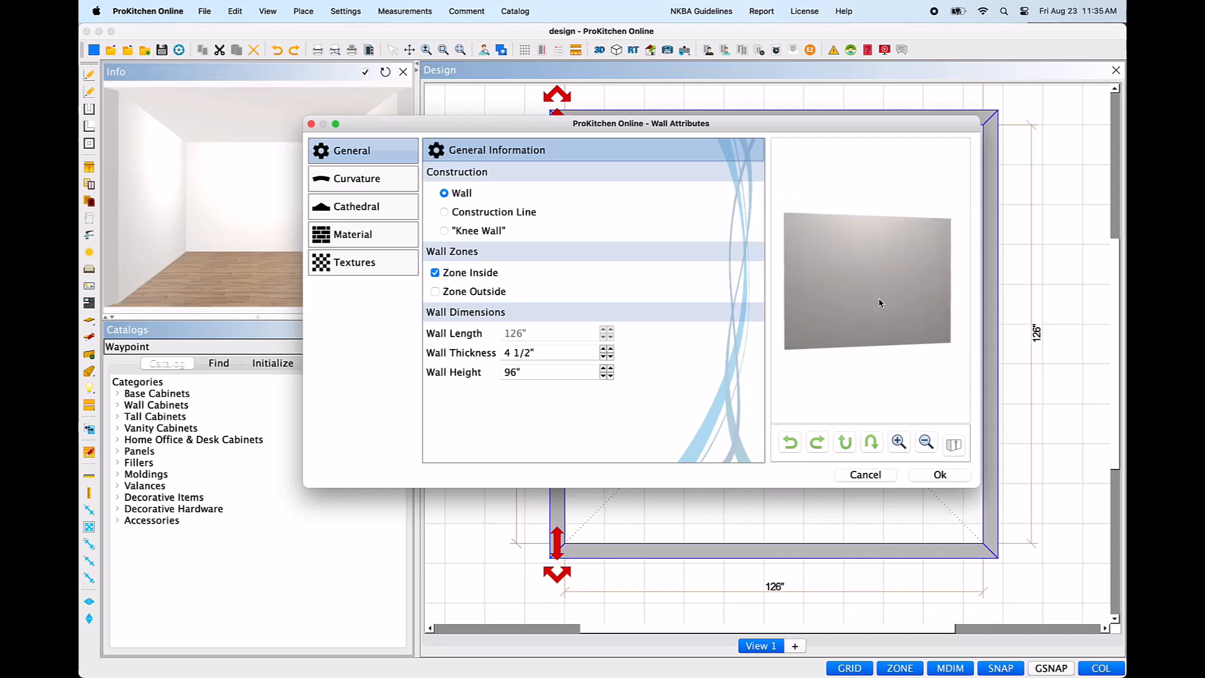
click(961, 449)
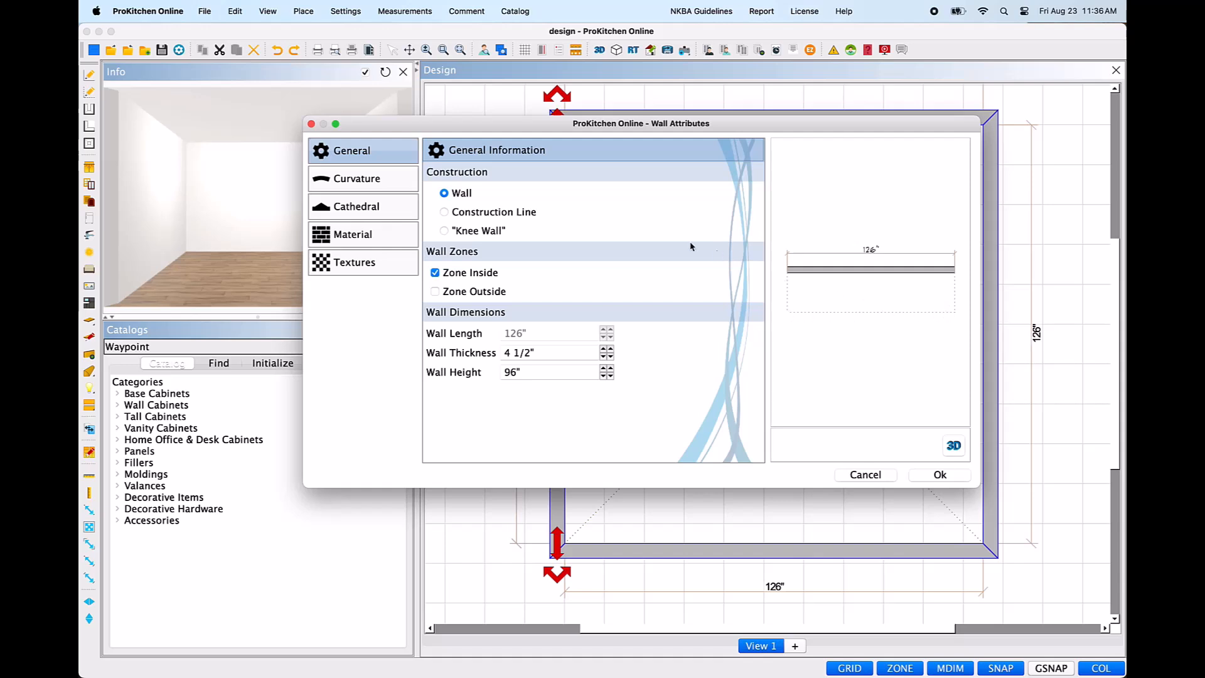
Step: Try the Construction Line and "Knee Wall" construction types on the wall, and restore the Wall type
click(445, 212)
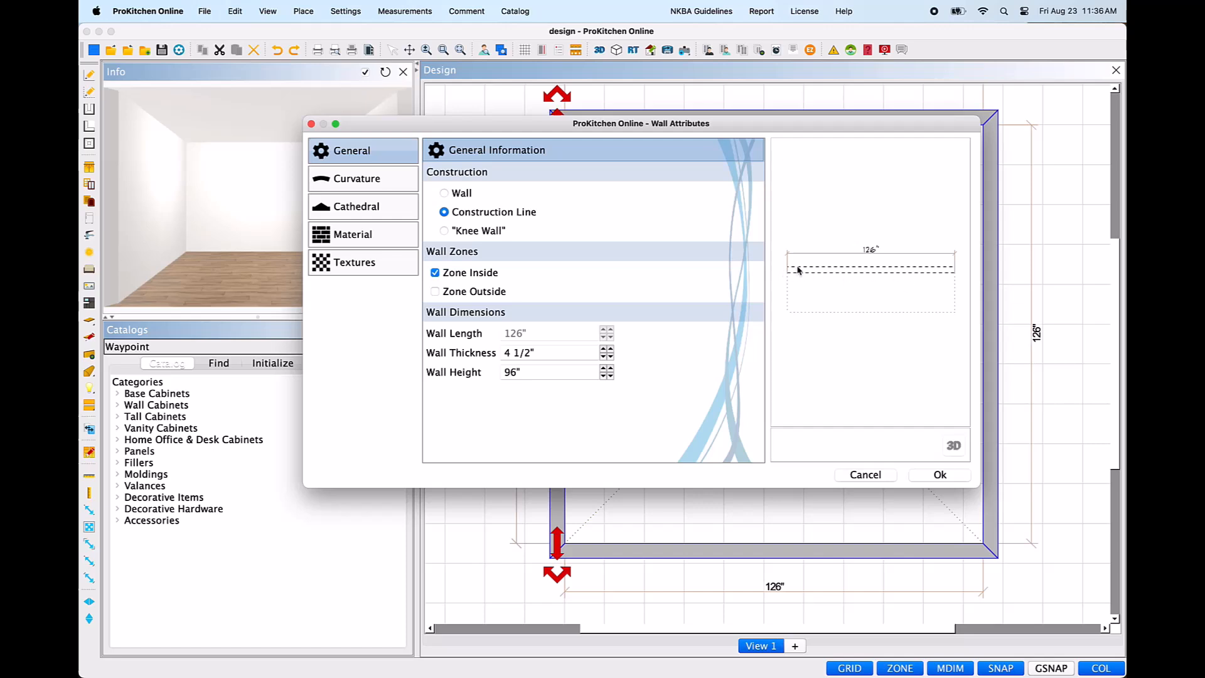
click(445, 231)
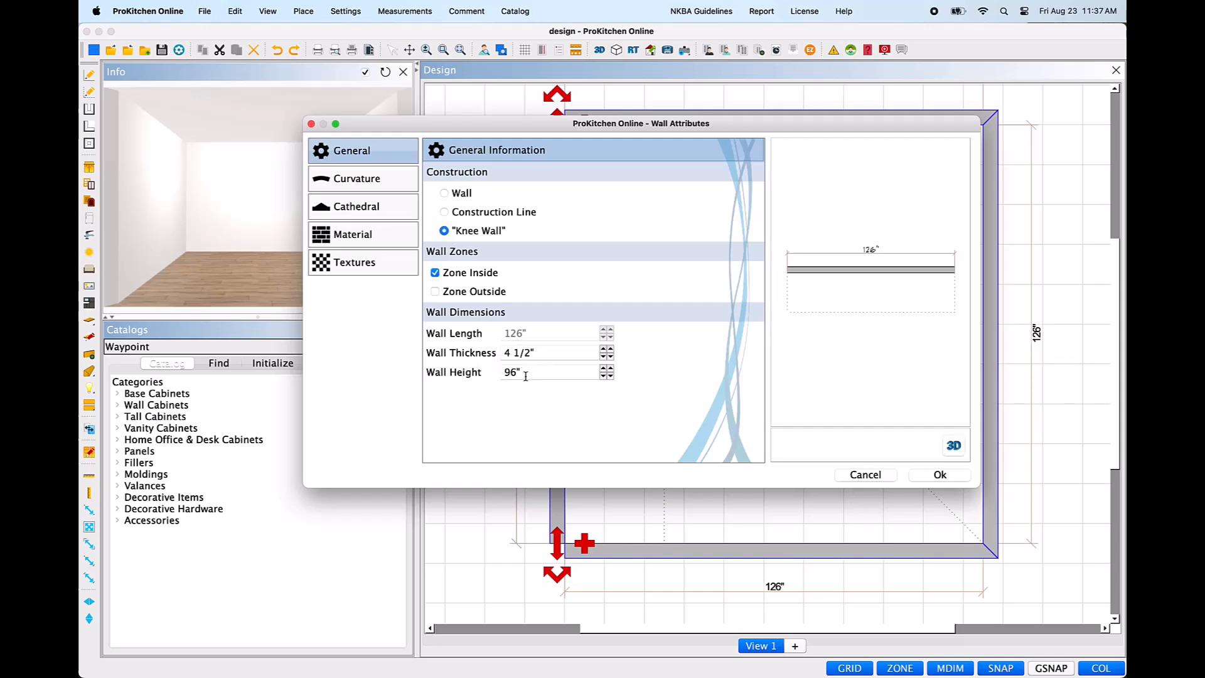
click(445, 212)
click(444, 194)
drag(873, 133, 567, 144)
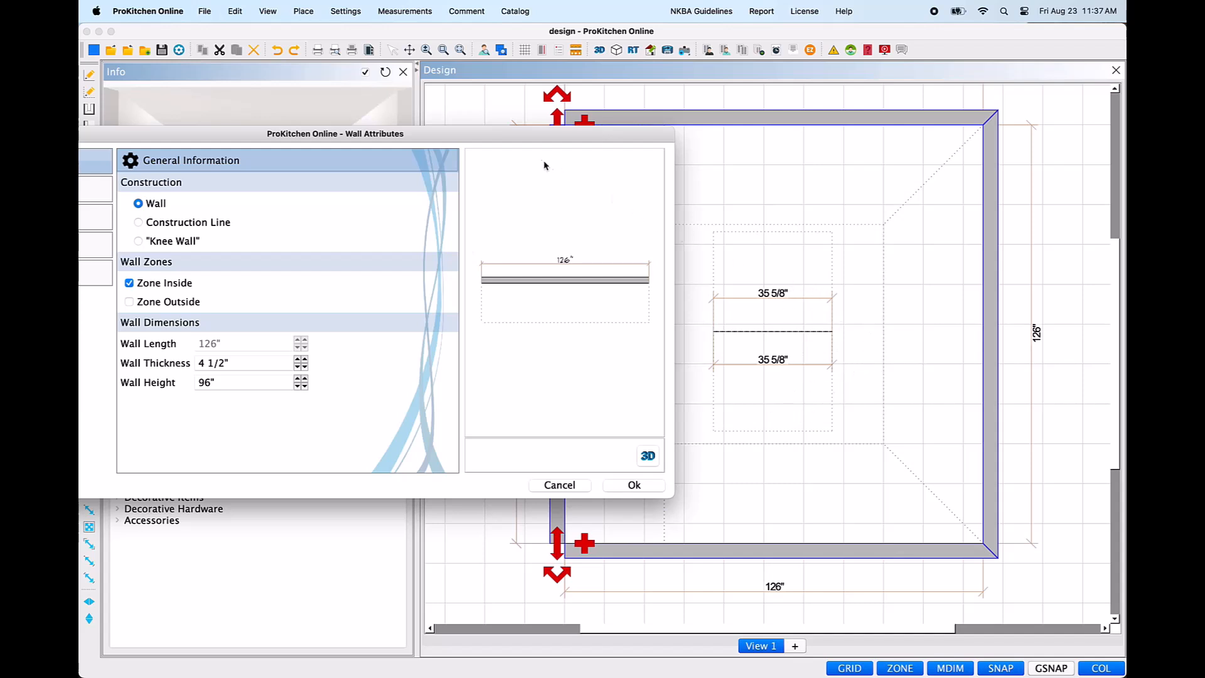
drag(506, 141, 843, 127)
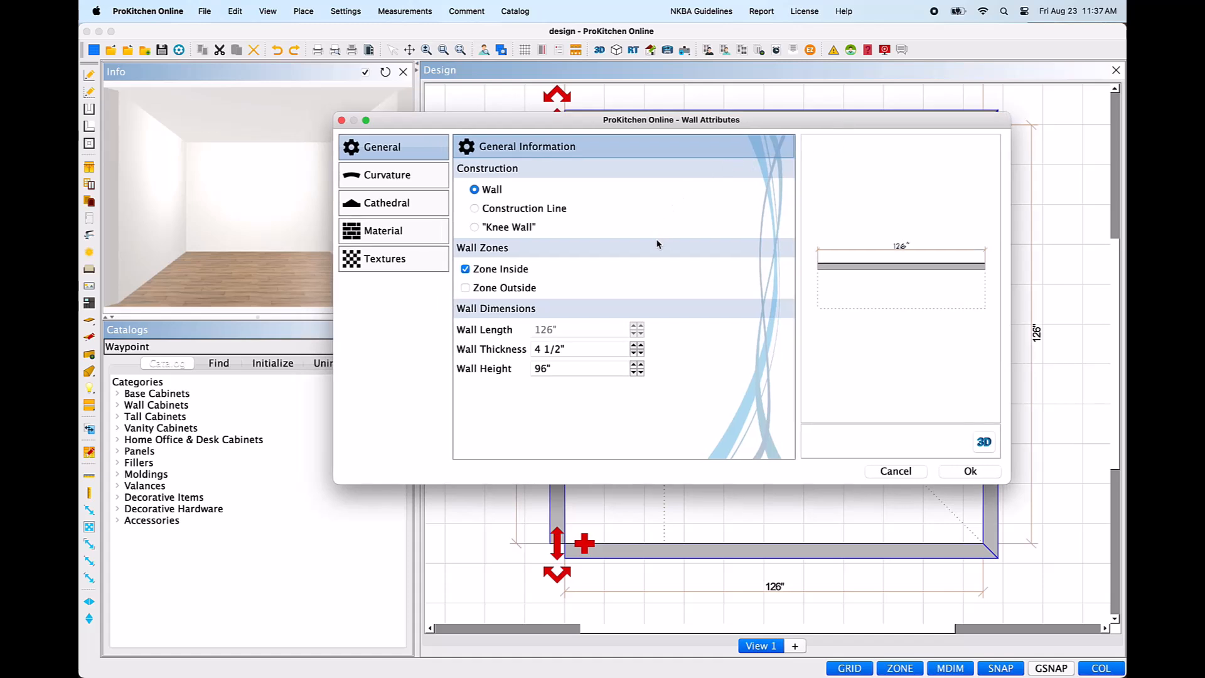
Step: Toggle the wall's outside and inside zones on and off, and cancel the wall attributes
click(465, 288)
click(465, 288)
click(465, 269)
click(466, 269)
click(896, 471)
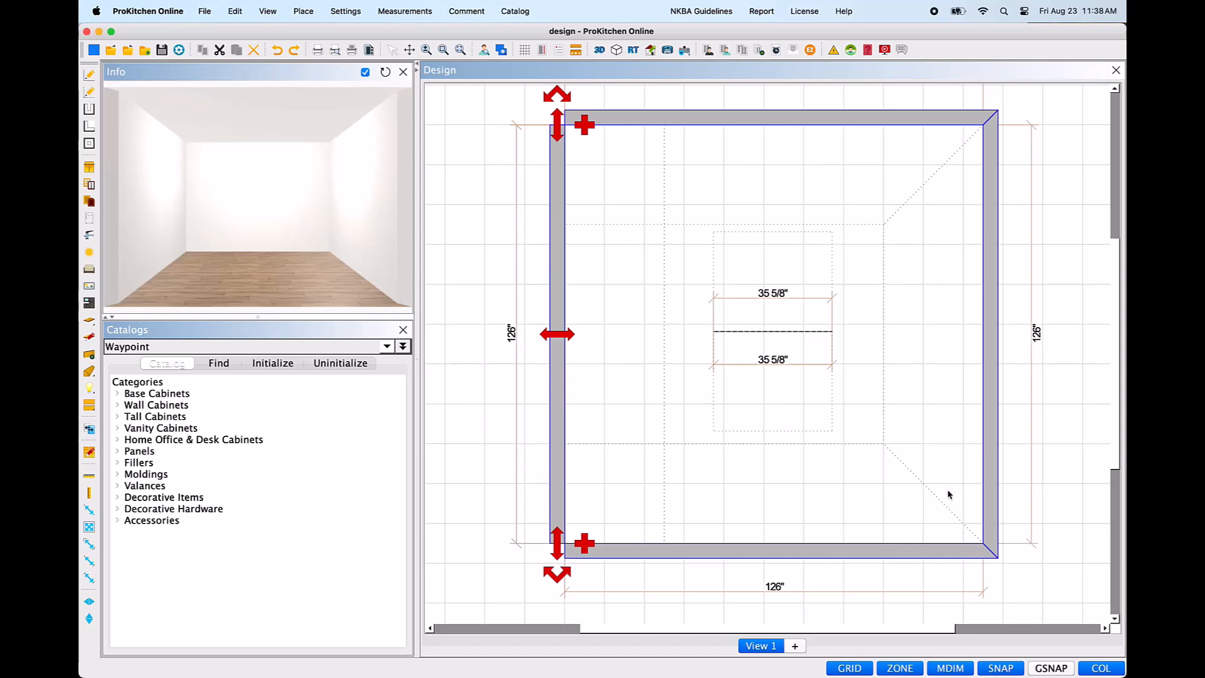
Step: Hide the zone outlines in the floor plan and show them again
click(913, 672)
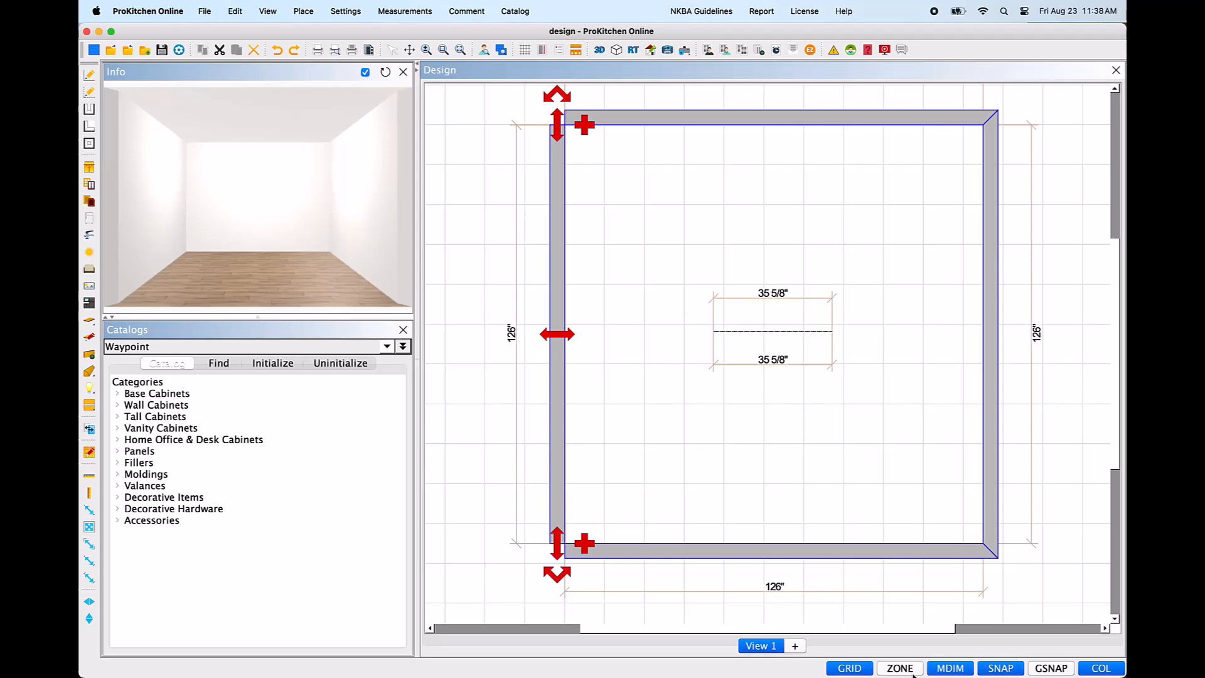
click(913, 672)
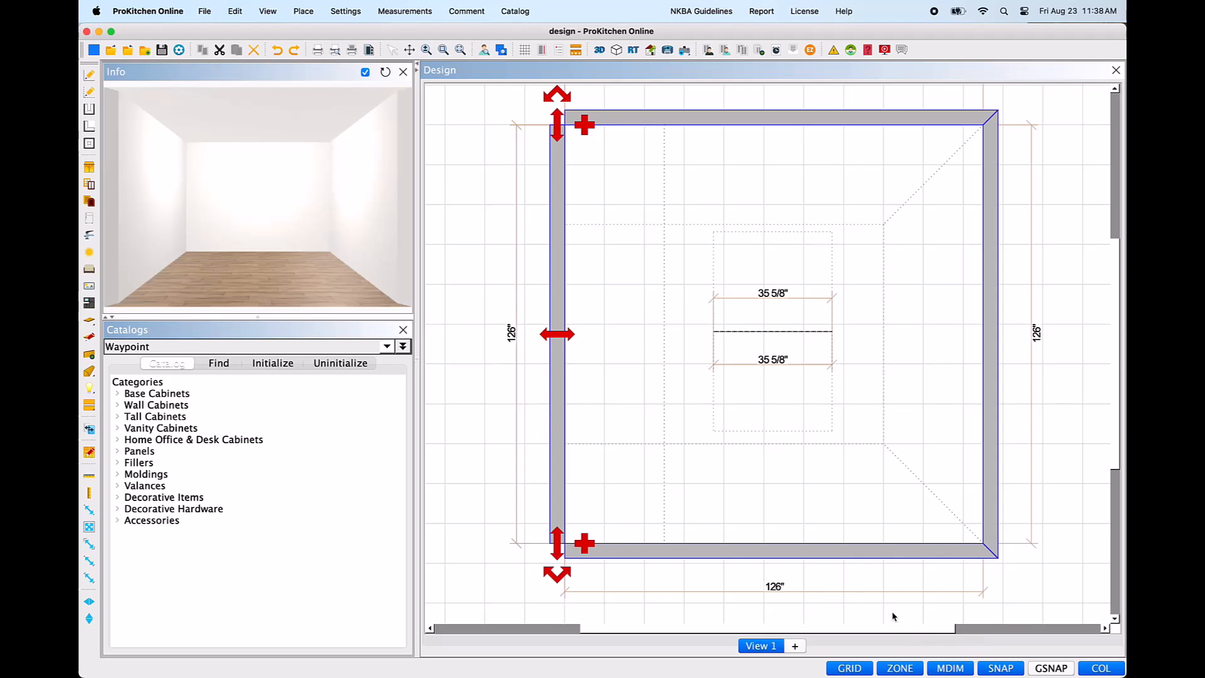
Step: Inspect the left wall's dimensions in its attributes, cancel, and look through the operations available for that wall
double_click(555, 420)
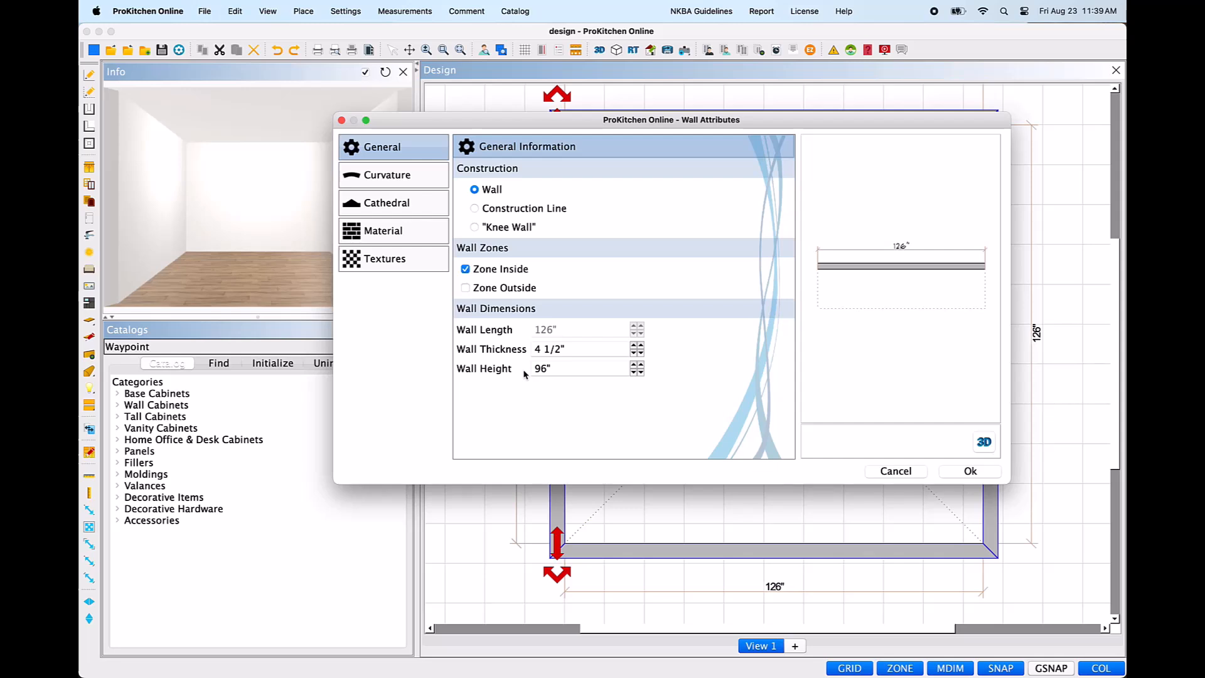
drag(579, 125, 855, 176)
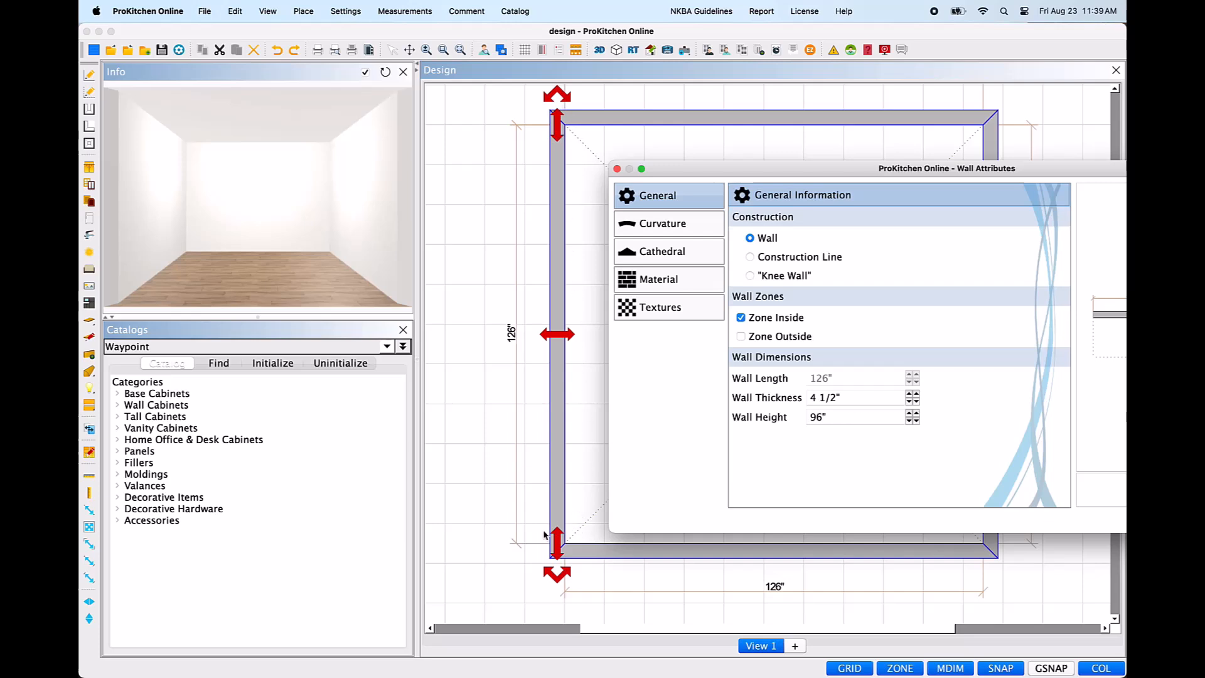
drag(979, 173, 632, 124)
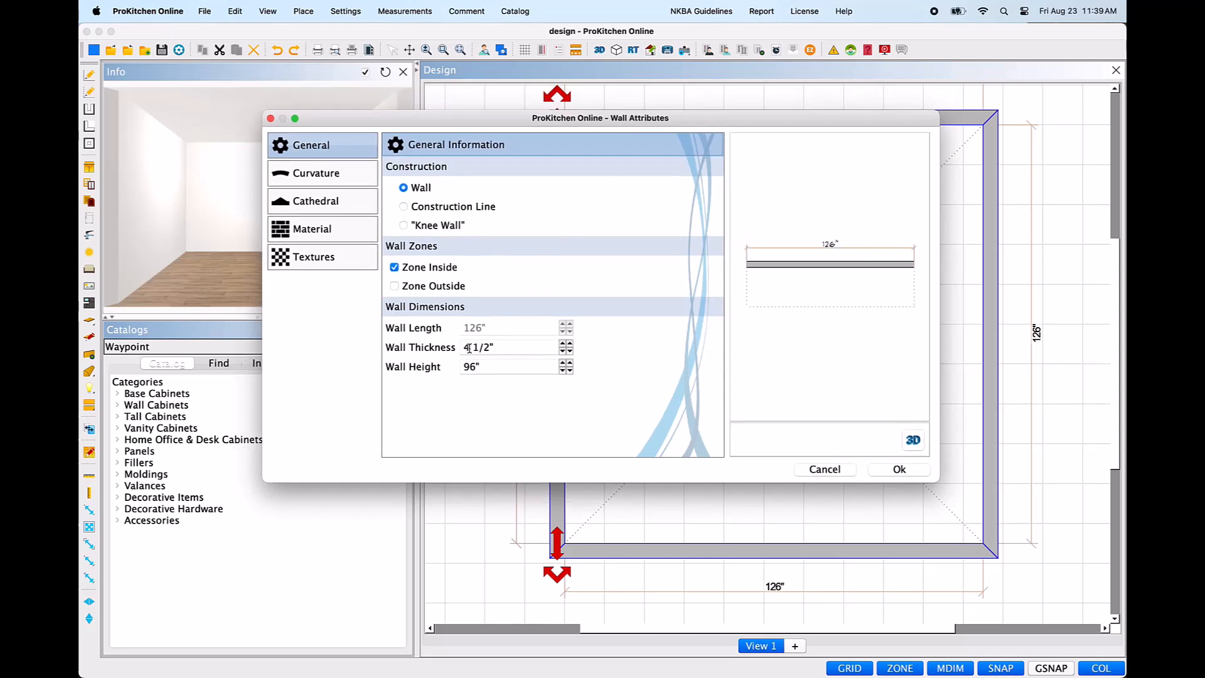
click(819, 472)
right_click(556, 229)
mouse_move(596, 251)
mouse_move(719, 266)
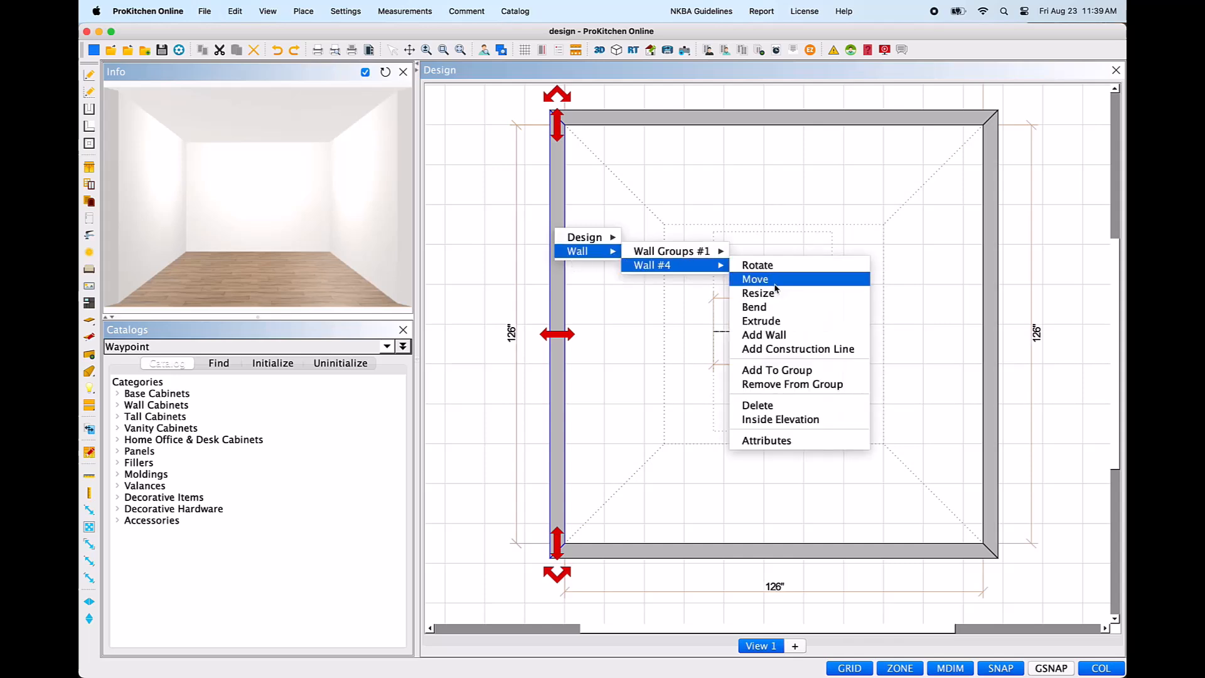
click(861, 260)
Step: Check the length setting in the attributes of the construction line in the middle of the room, and cancel
double_click(801, 334)
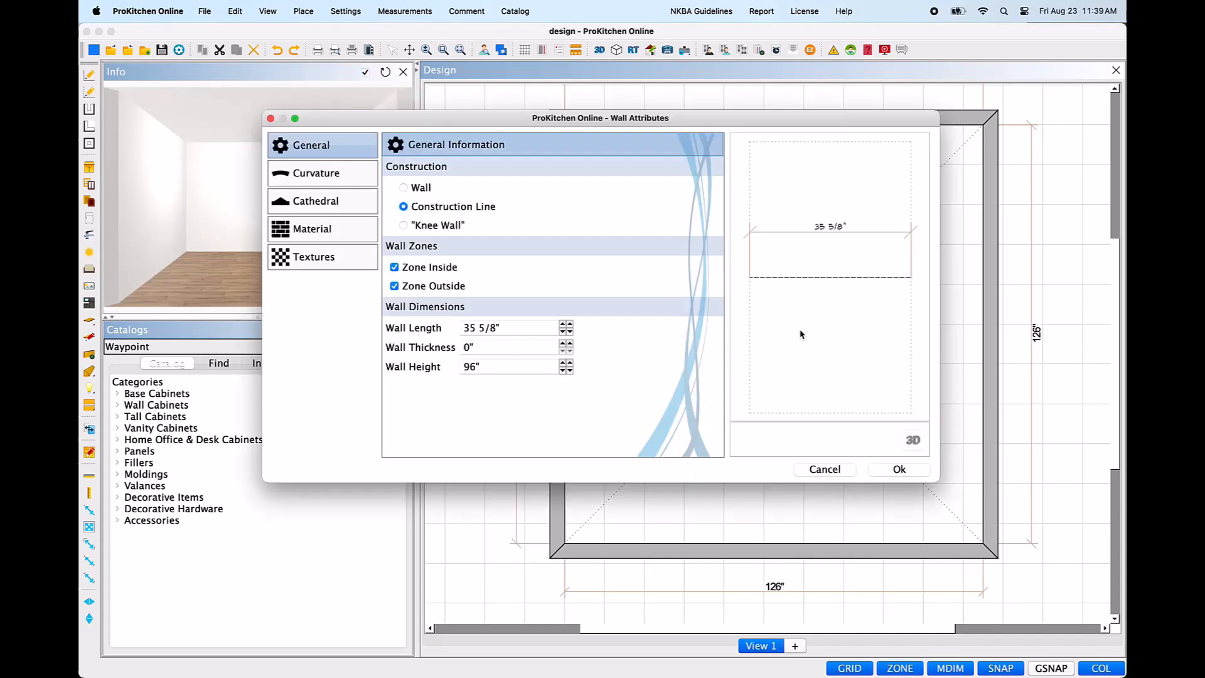
triple_click(522, 327)
click(823, 470)
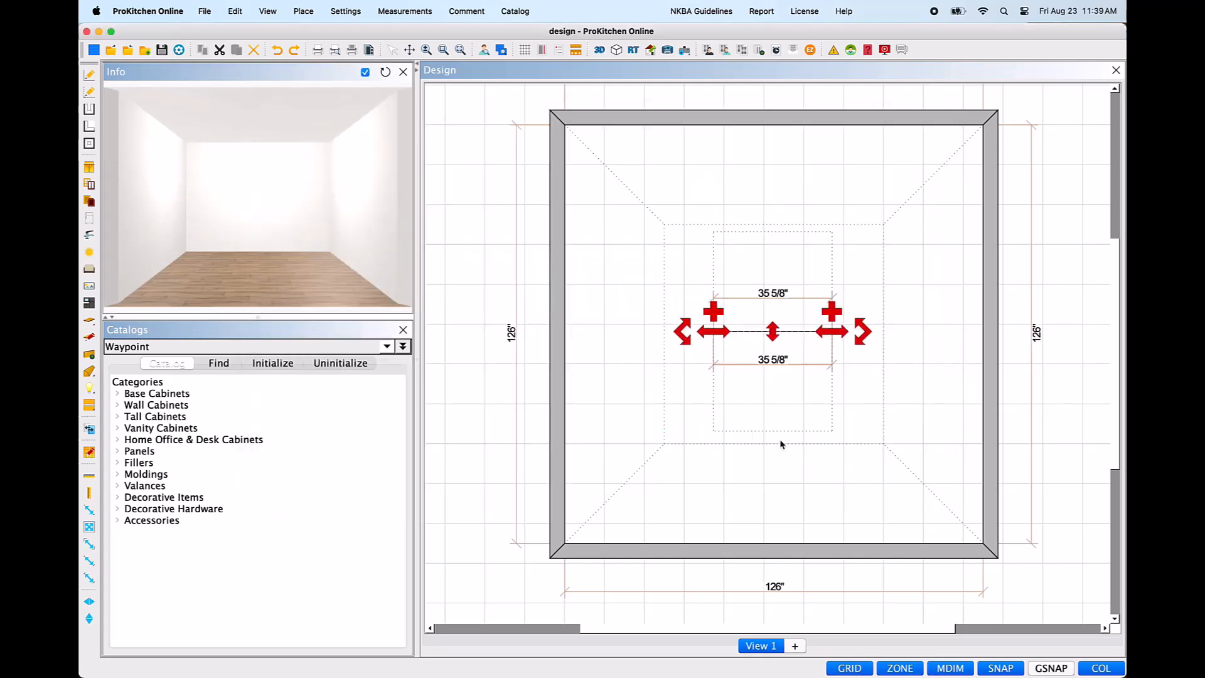
Step: Reopen the left wall's attributes and try stepping its thickness up and down in whole-inch and 1/16-inch increments
double_click(562, 321)
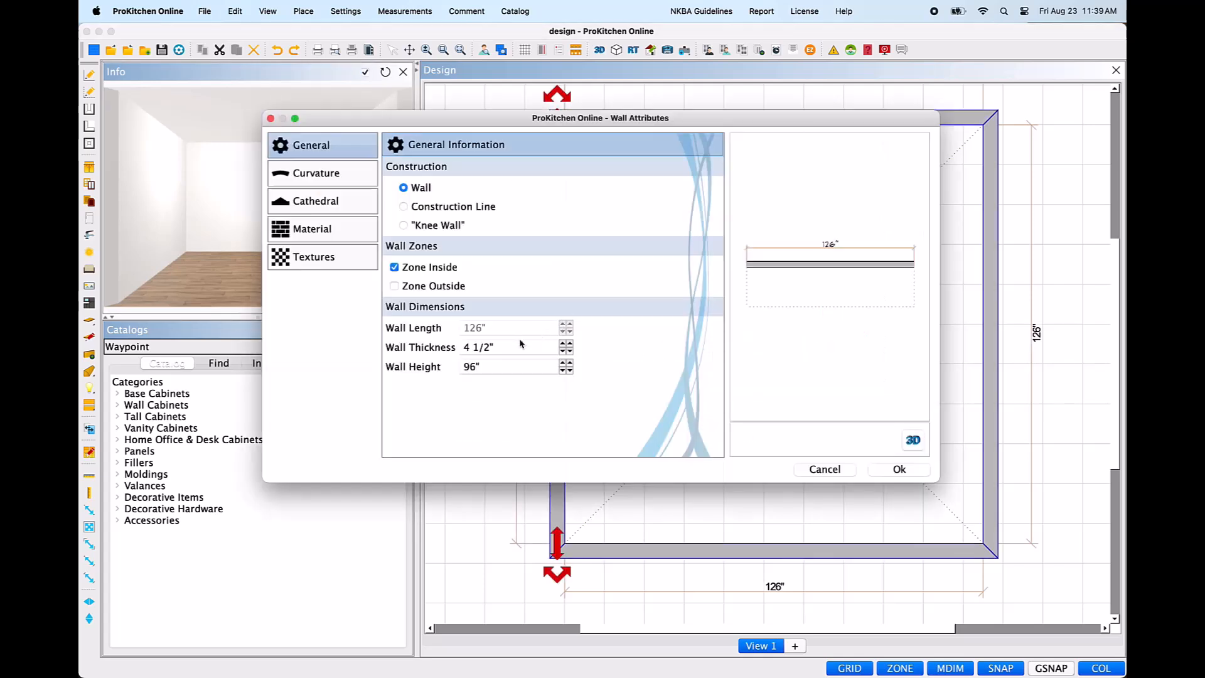
click(564, 344)
click(563, 344)
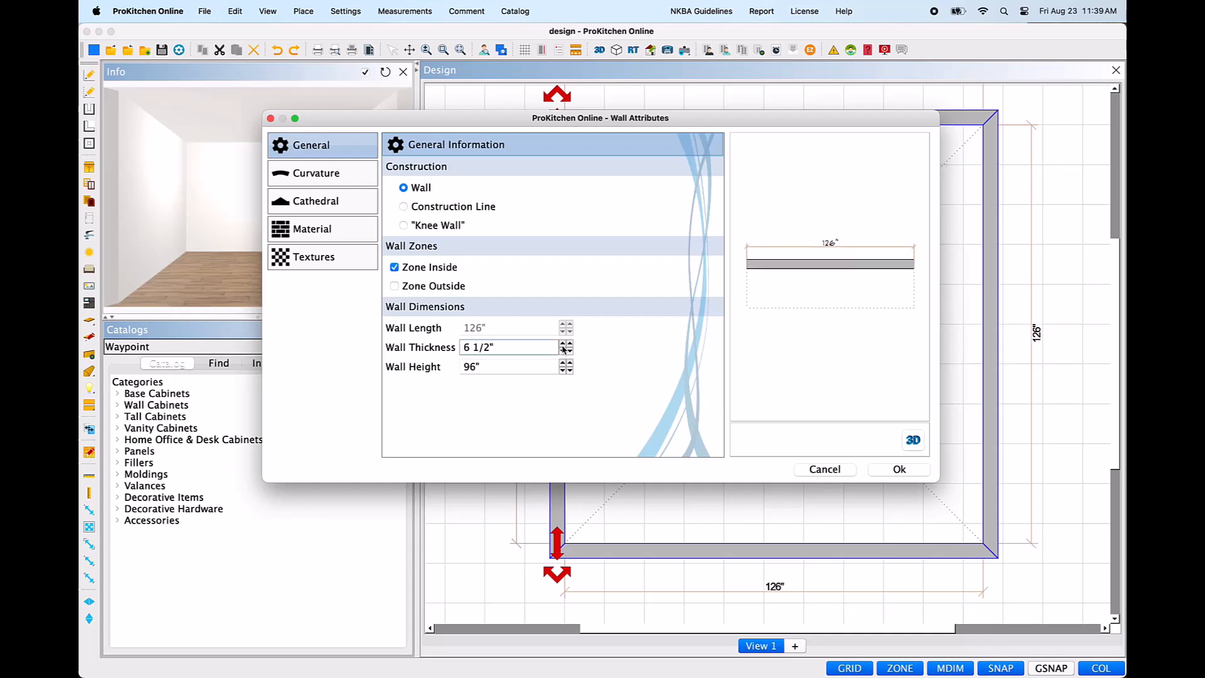
click(563, 350)
click(563, 351)
click(568, 344)
click(569, 344)
click(568, 344)
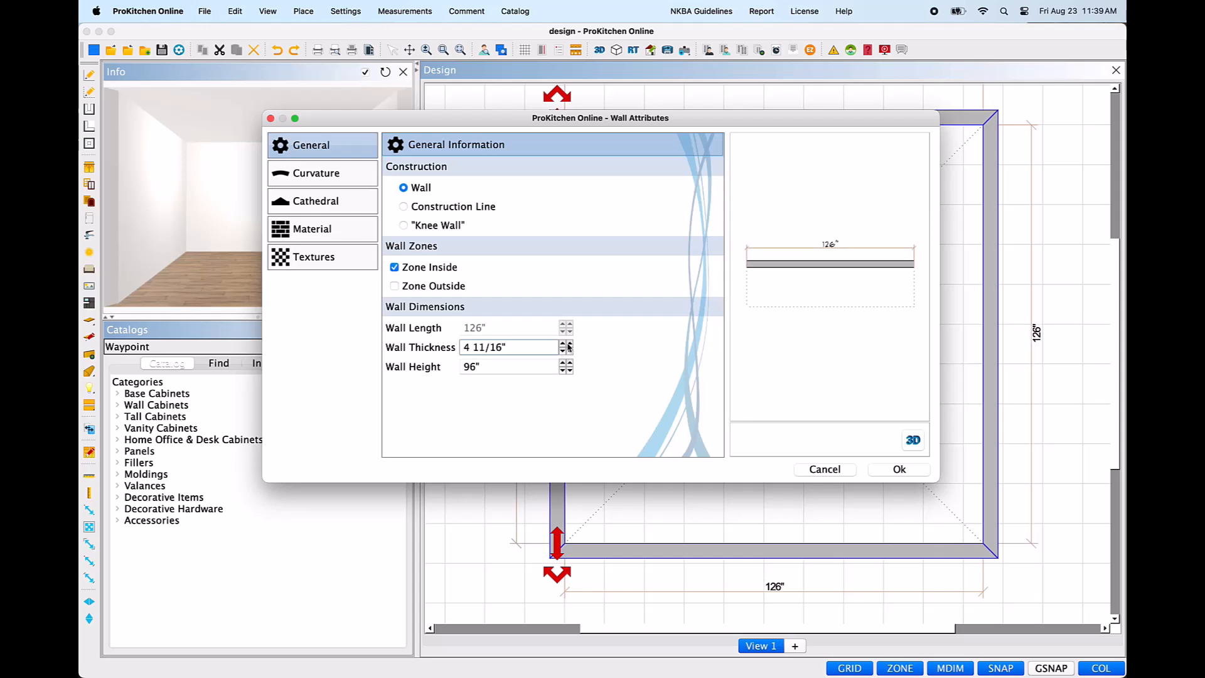
click(570, 351)
click(569, 351)
click(570, 352)
click(570, 351)
Step: Try entering a wall thickness of 6 1/2 inches for the left wall
drag(509, 347, 418, 345)
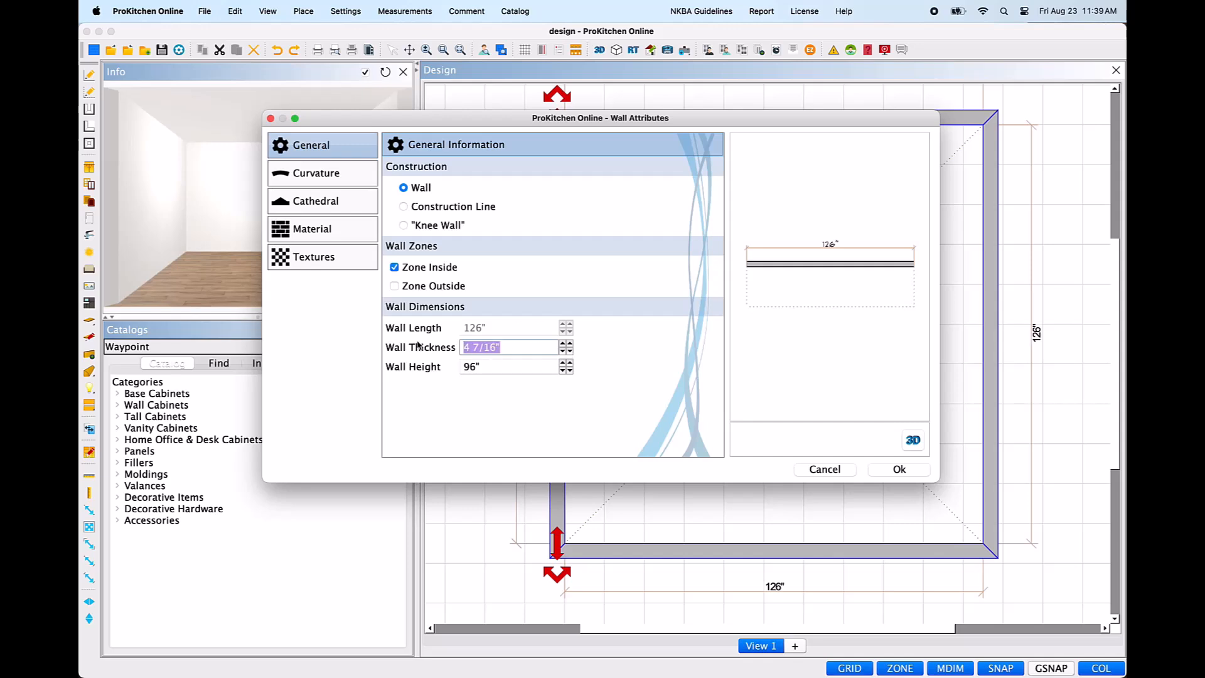
text(6)
text(.5)
key(BackSpace)
key(BackSpace)
text(1/)
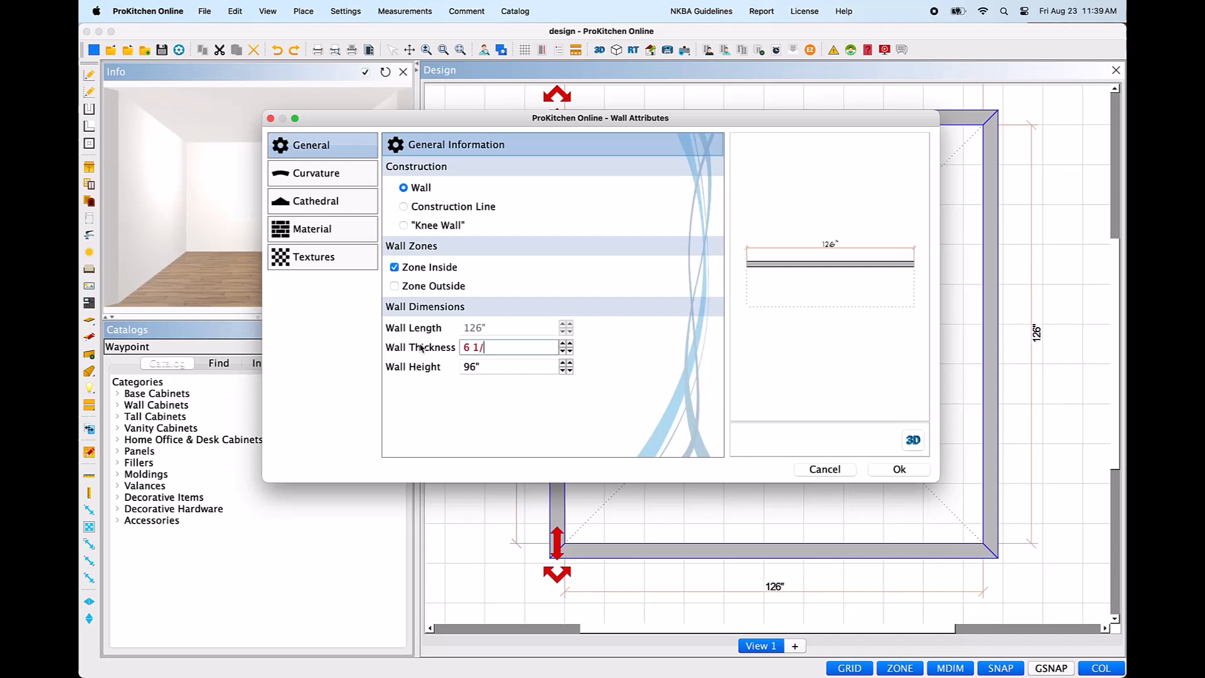
text(2)
key(Tab)
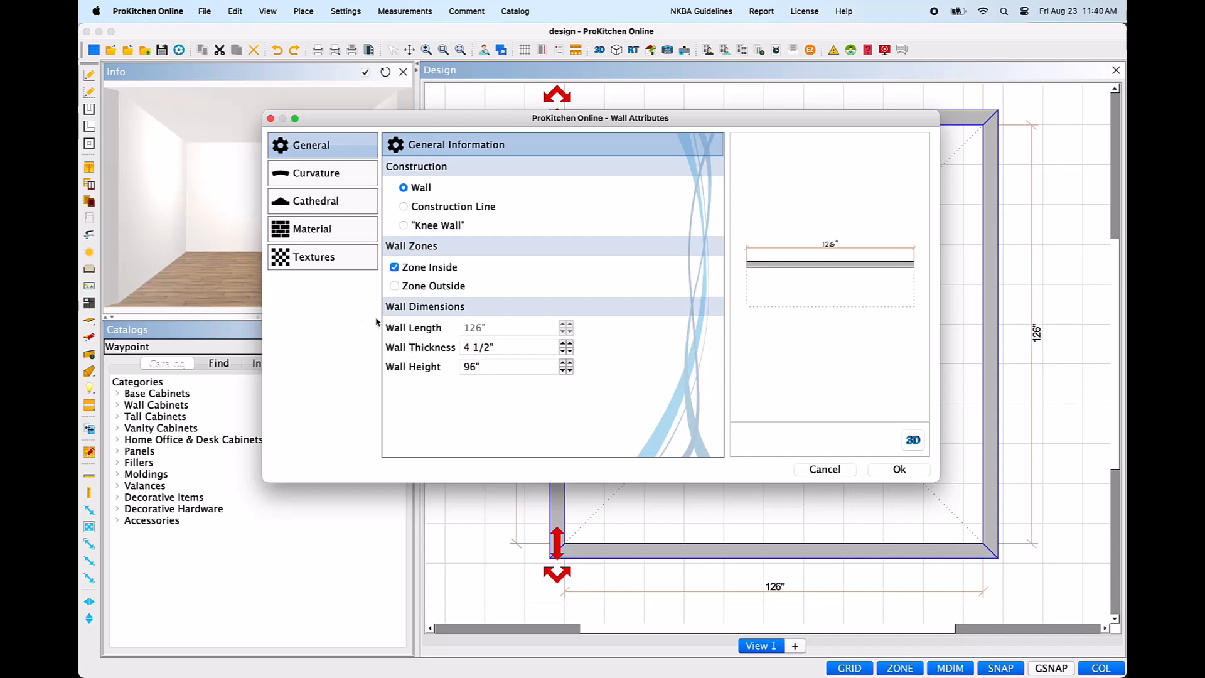
Step: Compare the Round Convex and Round Concave curvature types for the left wall and keep Round Convex
click(365, 181)
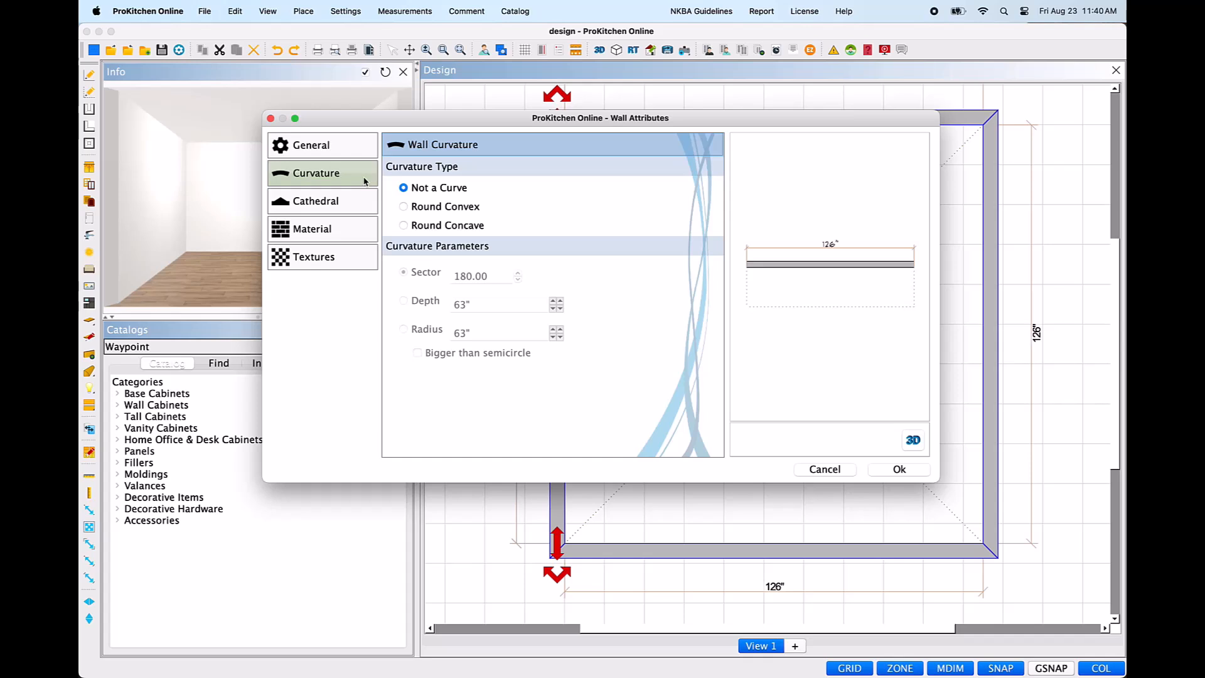
click(404, 207)
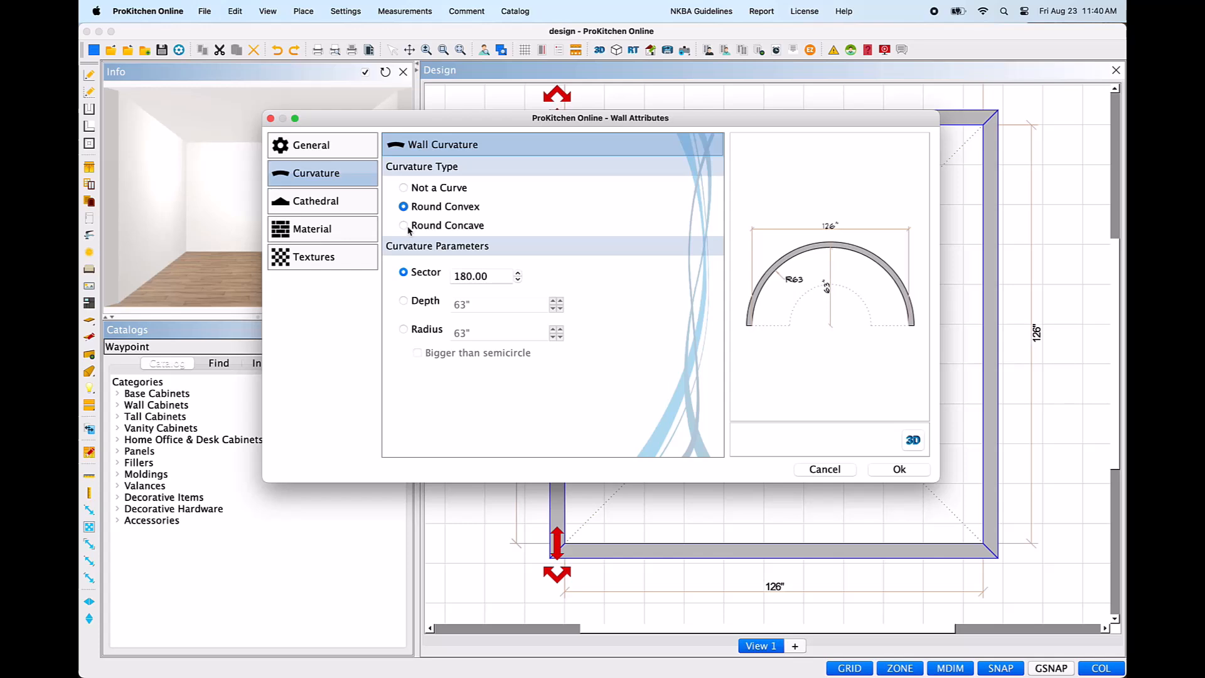
click(405, 227)
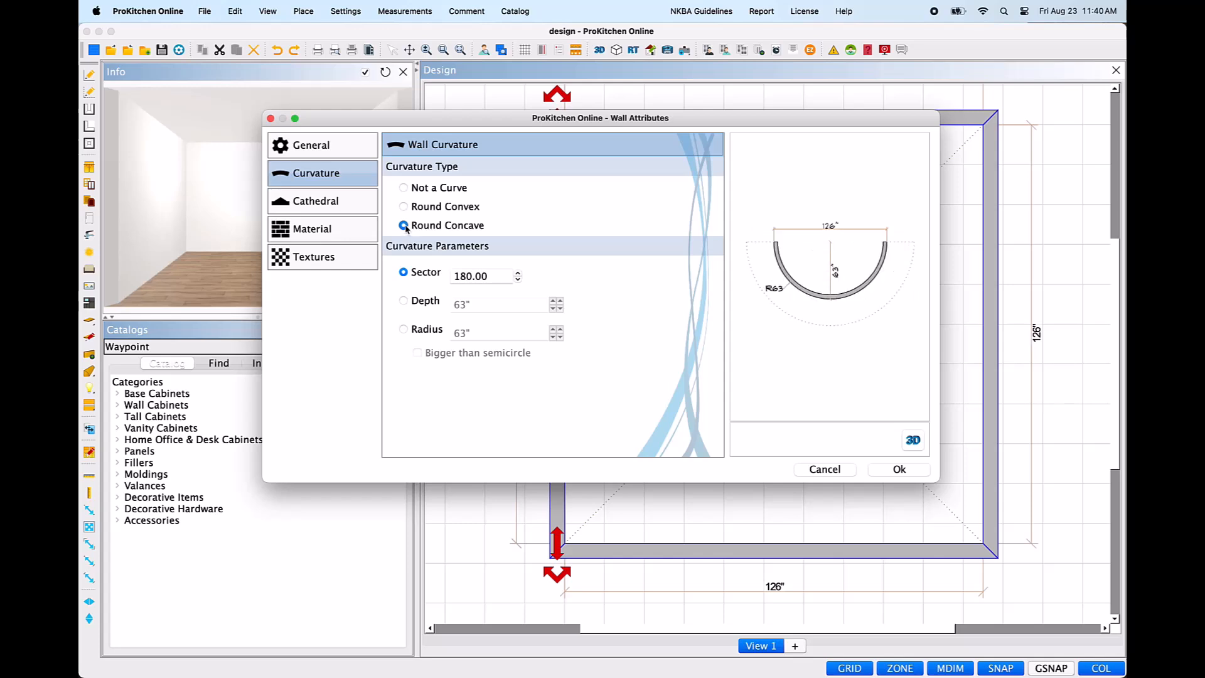
click(405, 211)
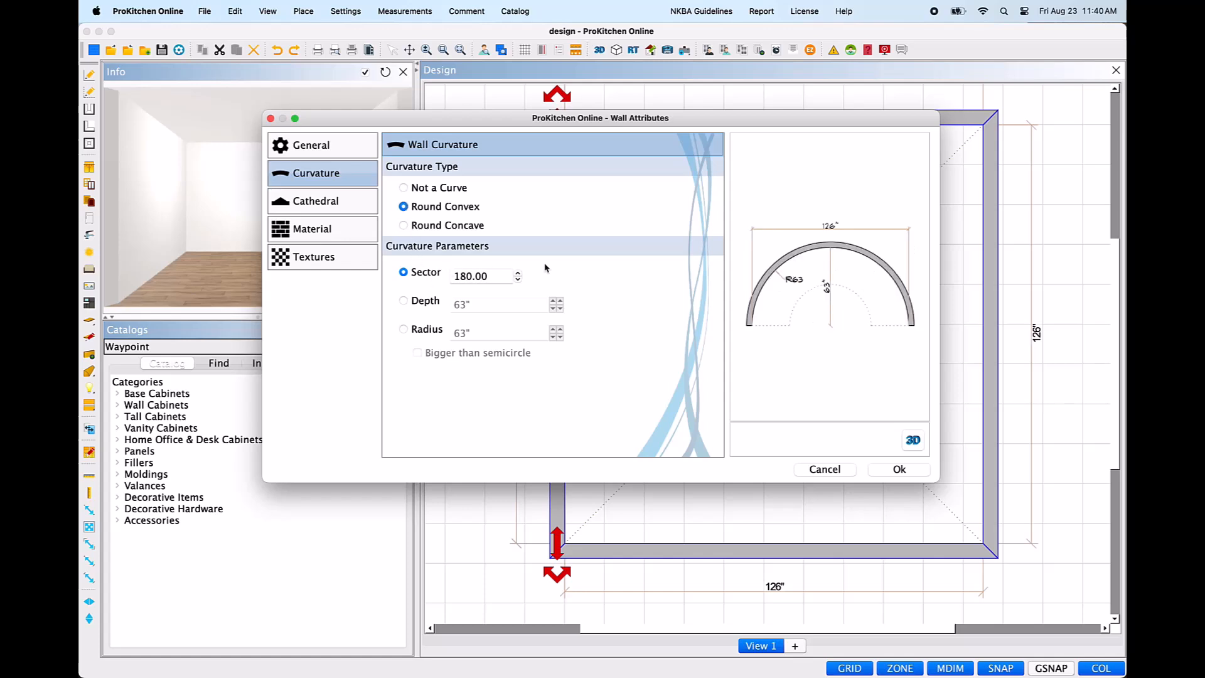
click(404, 225)
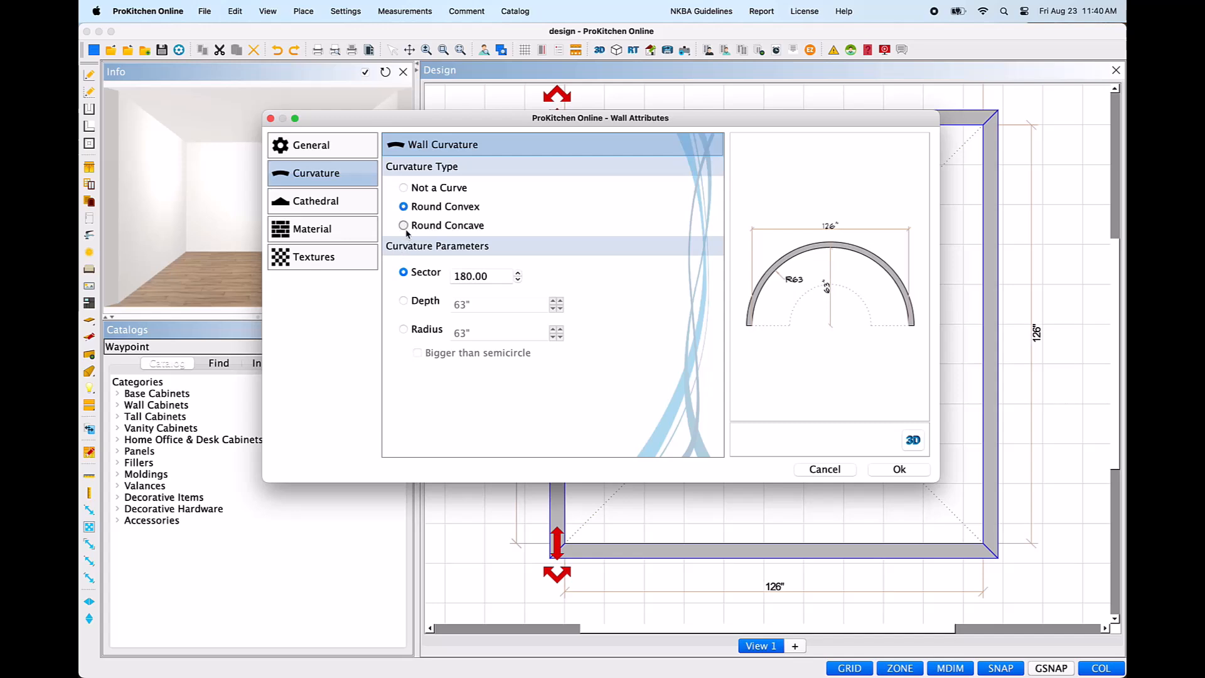
click(405, 210)
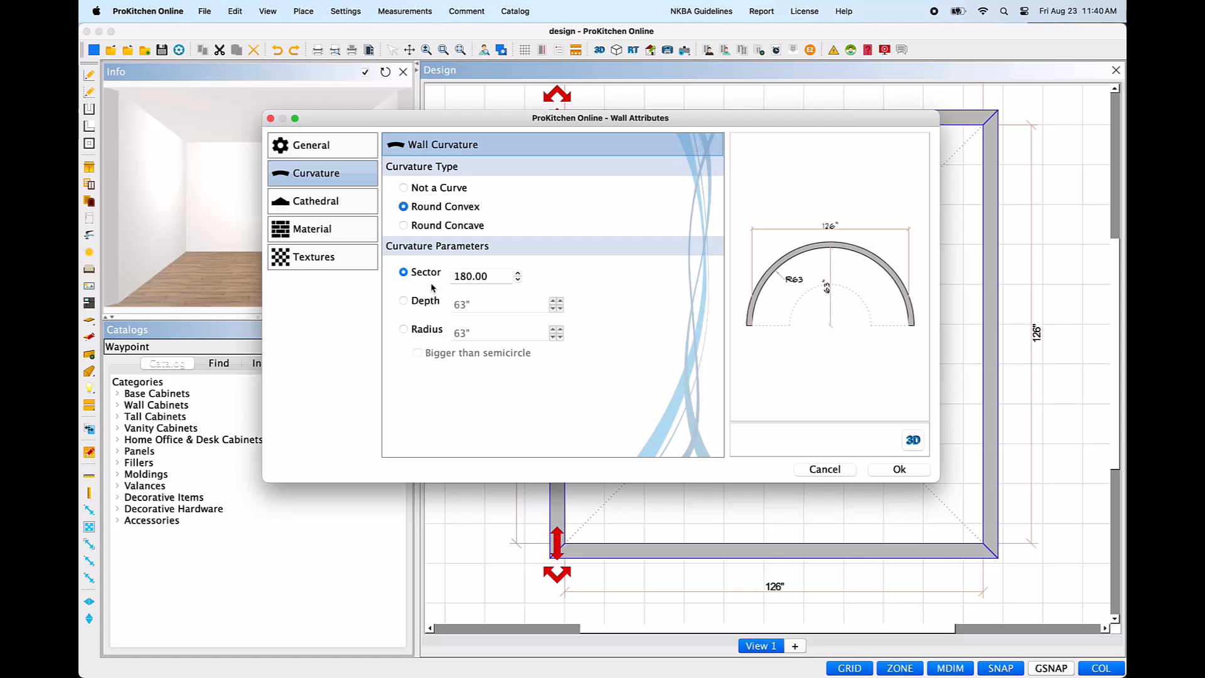
Step: Step the left wall's curvature sector angle down by single degrees, and set it to 135.00
click(501, 276)
click(517, 279)
click(519, 281)
click(519, 281)
click(518, 280)
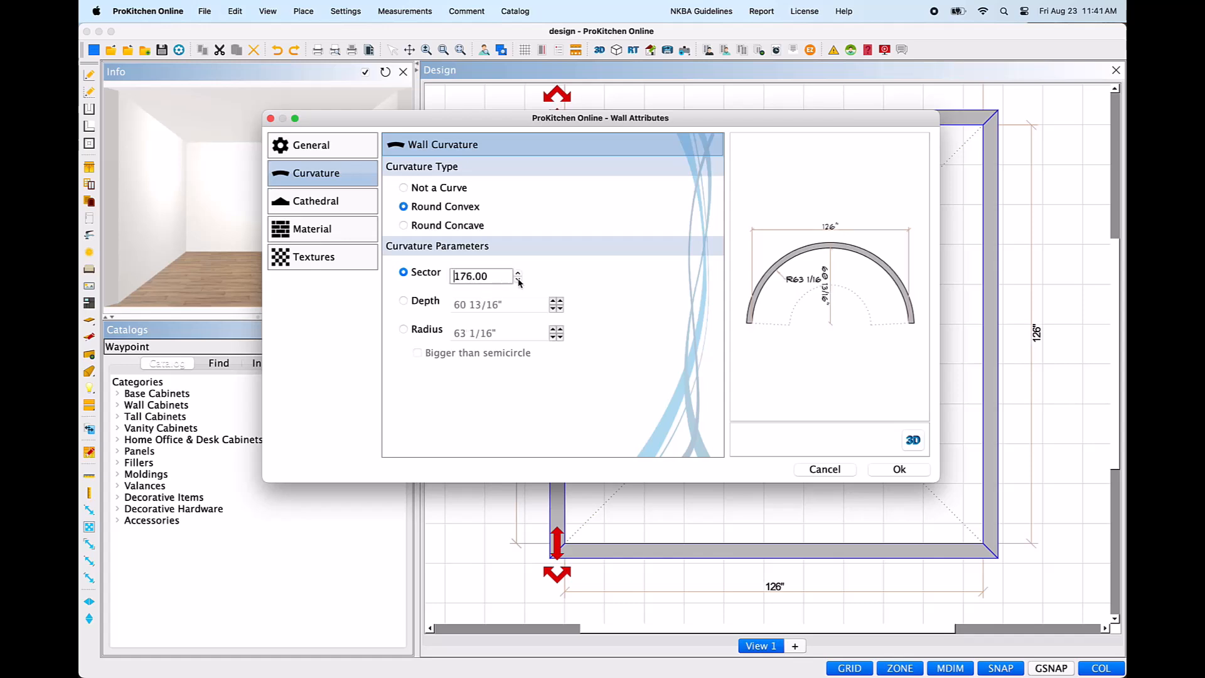
click(519, 280)
click(518, 280)
drag(493, 276, 438, 283)
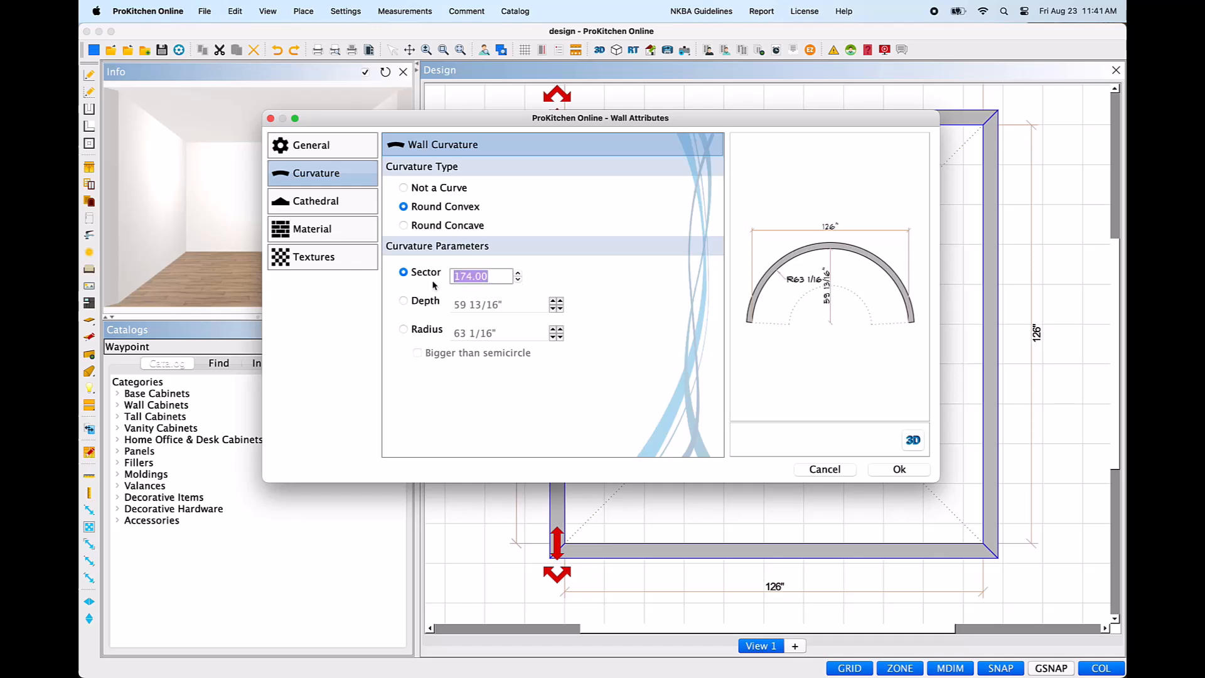
text(135.00)
key(Tab)
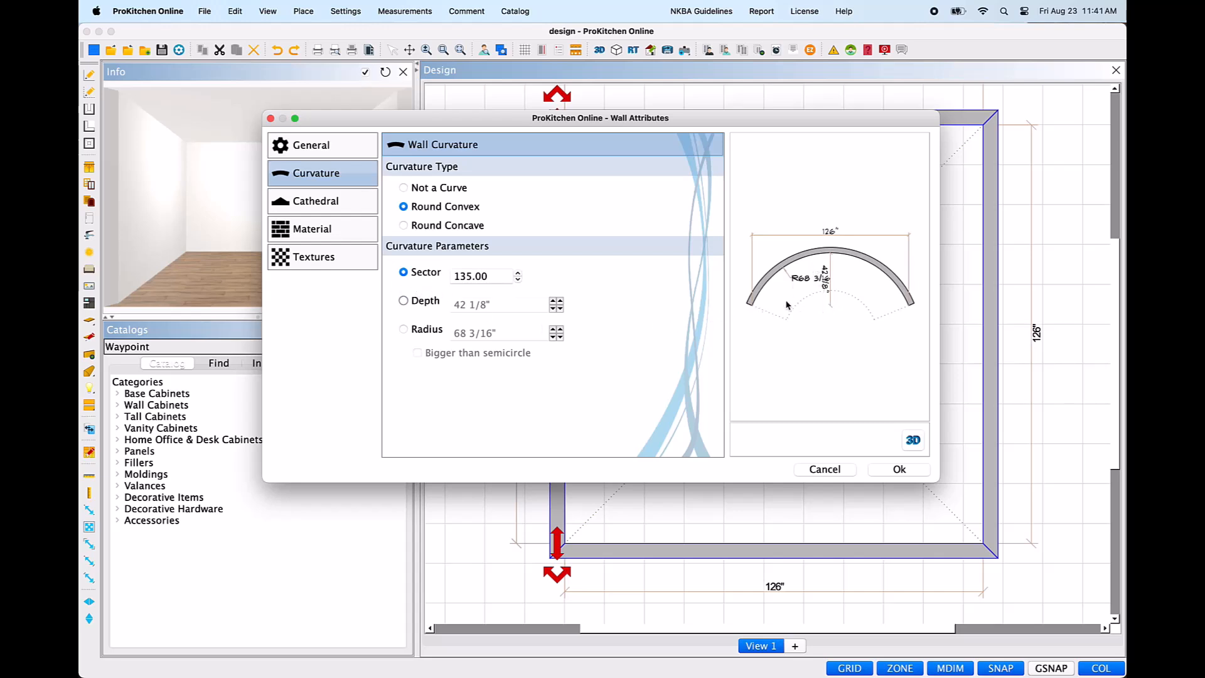
Step: Define the left wall's curvature by depth instead of sector, using a depth of 60"
click(403, 301)
click(512, 311)
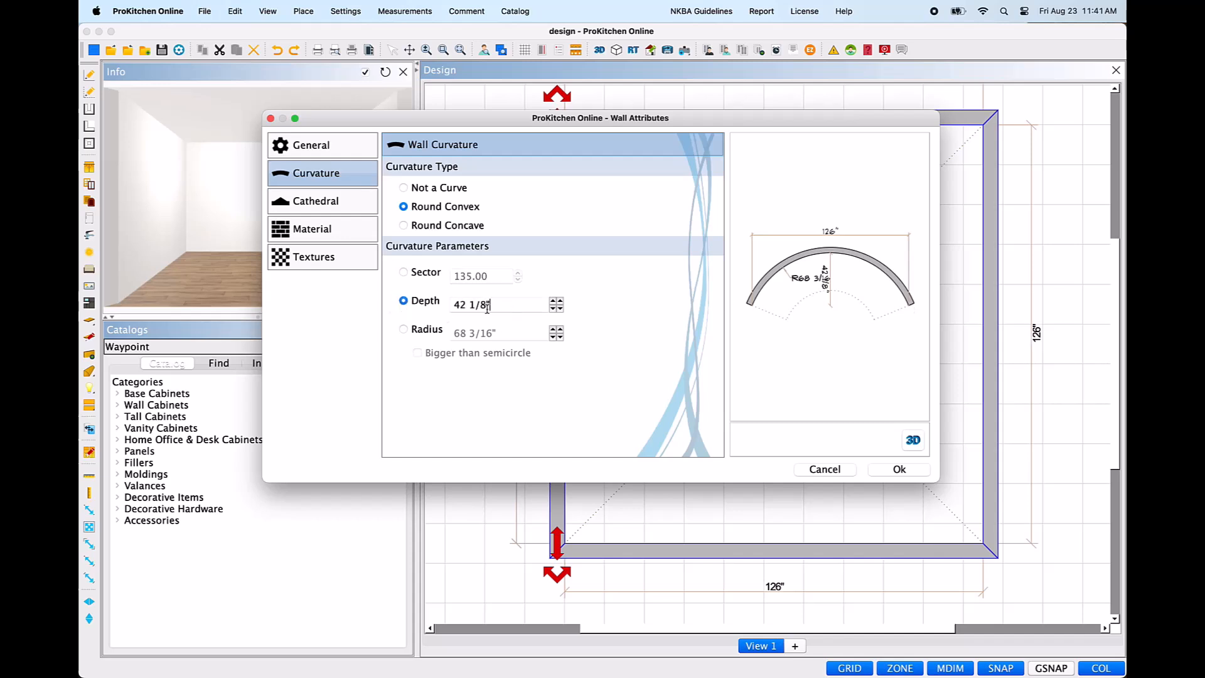
click(438, 299)
text(60)
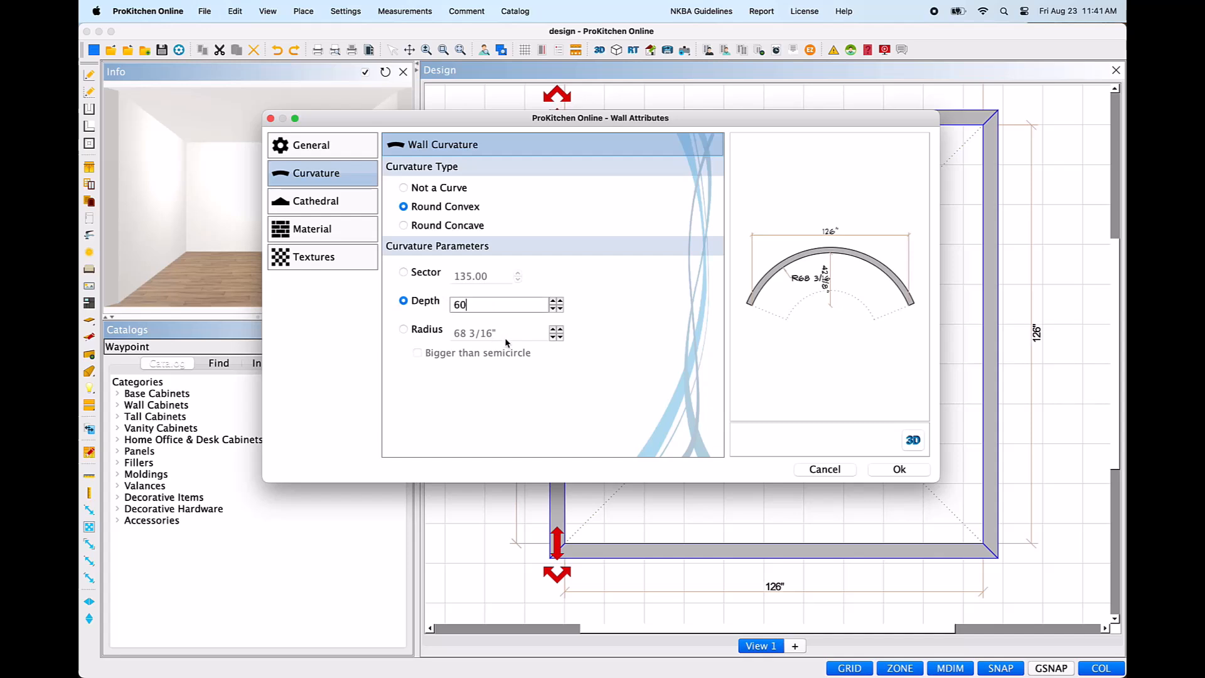
key(Return)
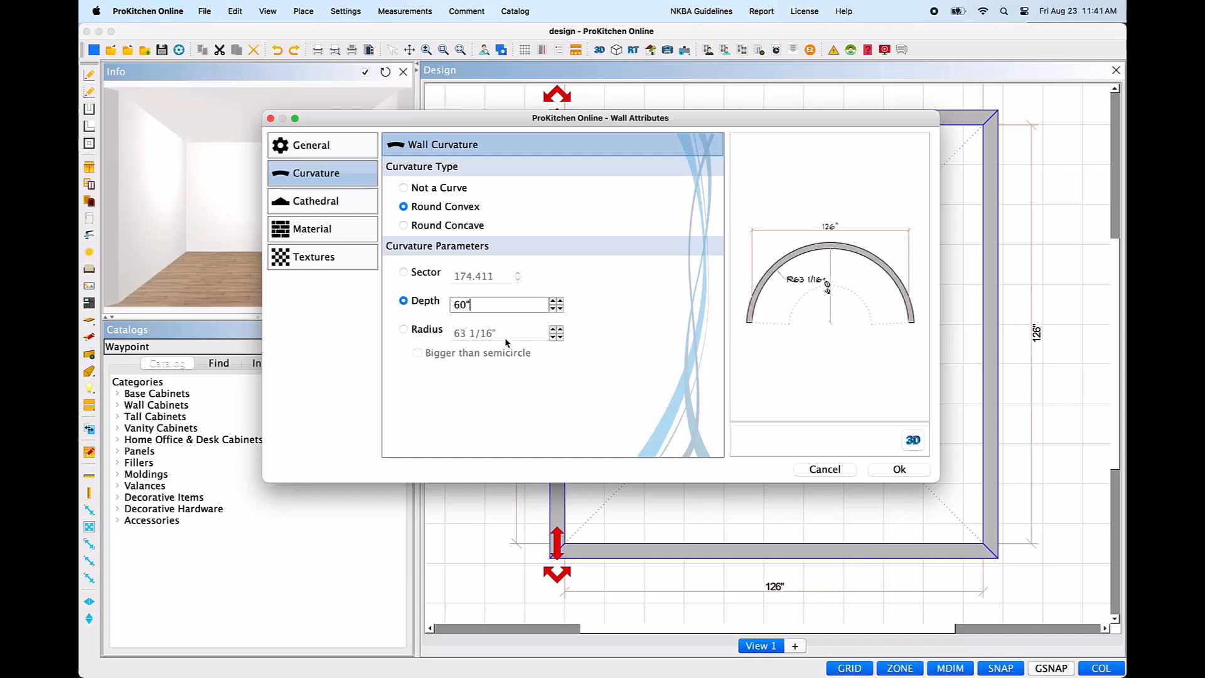
Step: Try defining the left wall's curvature by a radius of 45"
click(403, 329)
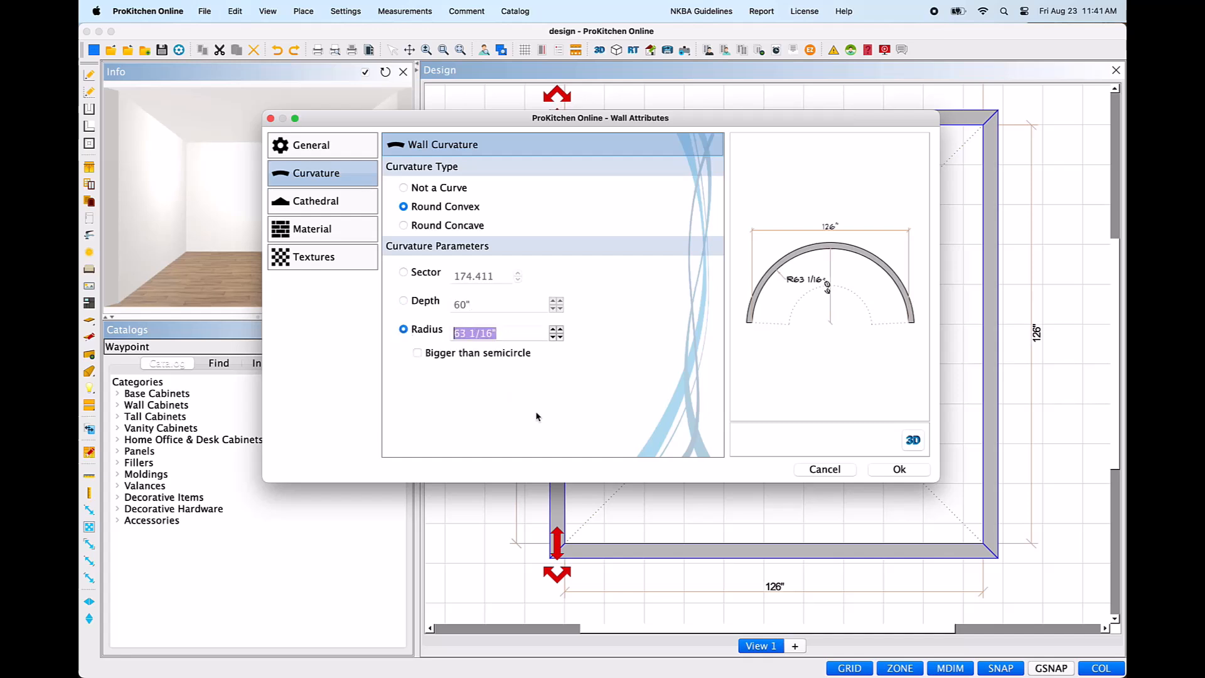
text(45)
key(Return)
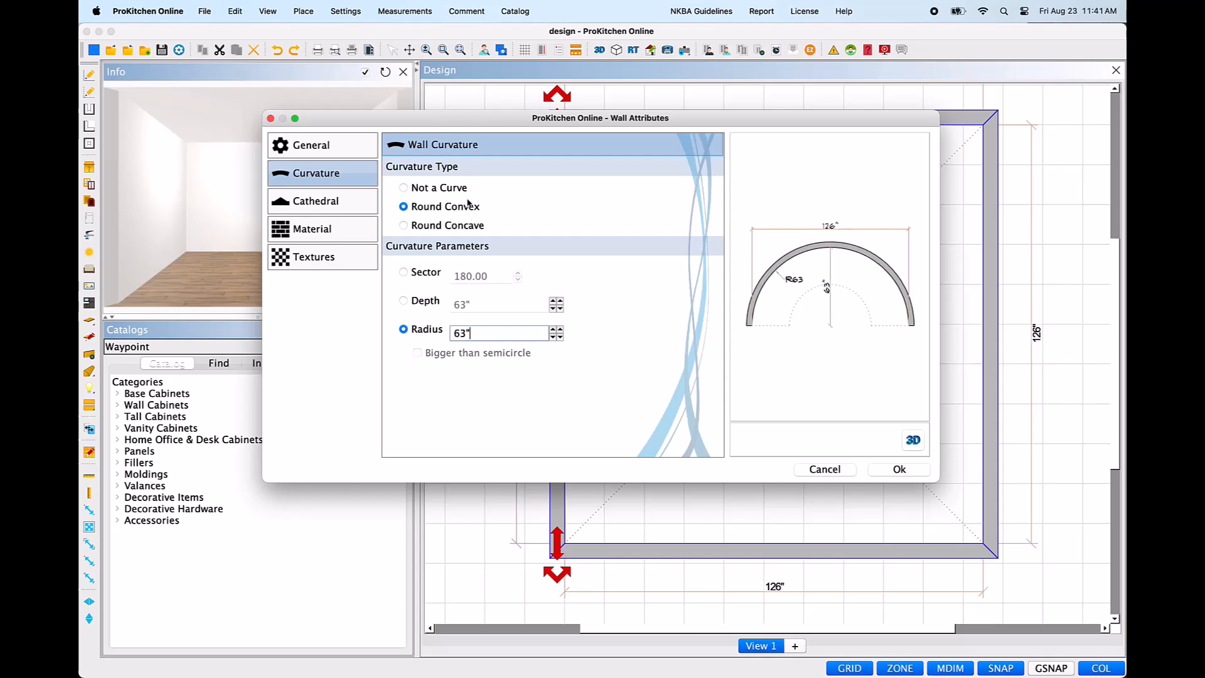
Step: Set the curvature radius to 120", make the arc bigger than a semicircle, and apply the wall attributes
drag(472, 331, 451, 334)
text(120)
key(Return)
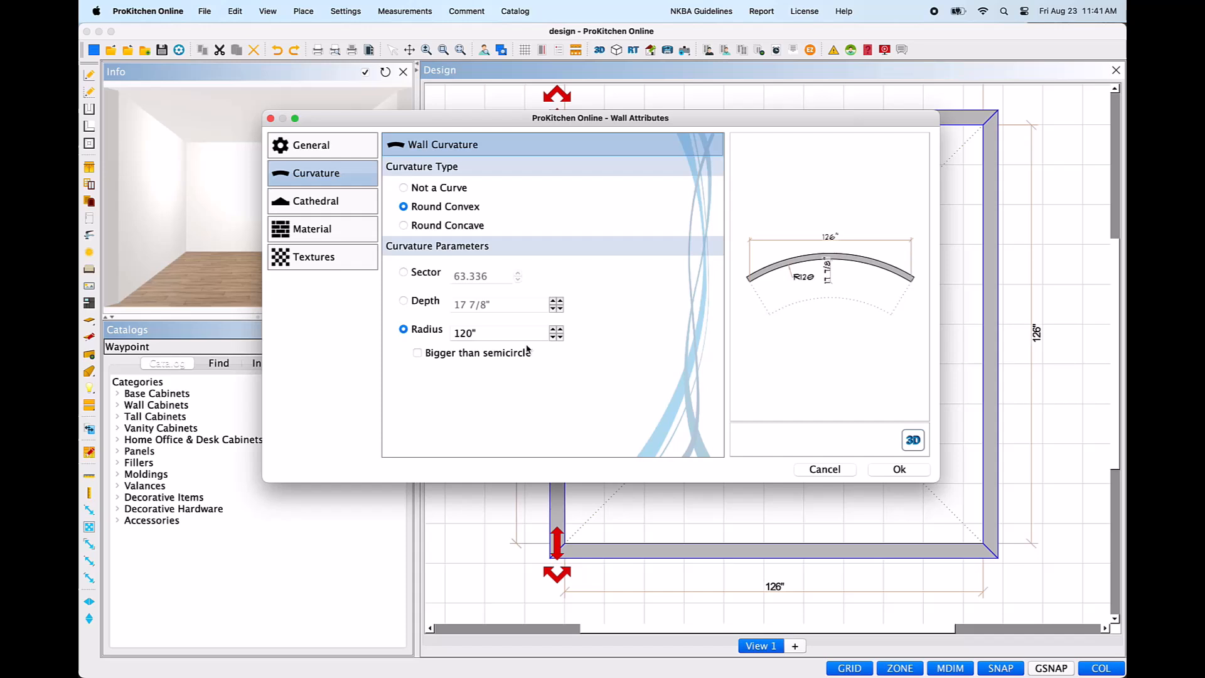
click(418, 353)
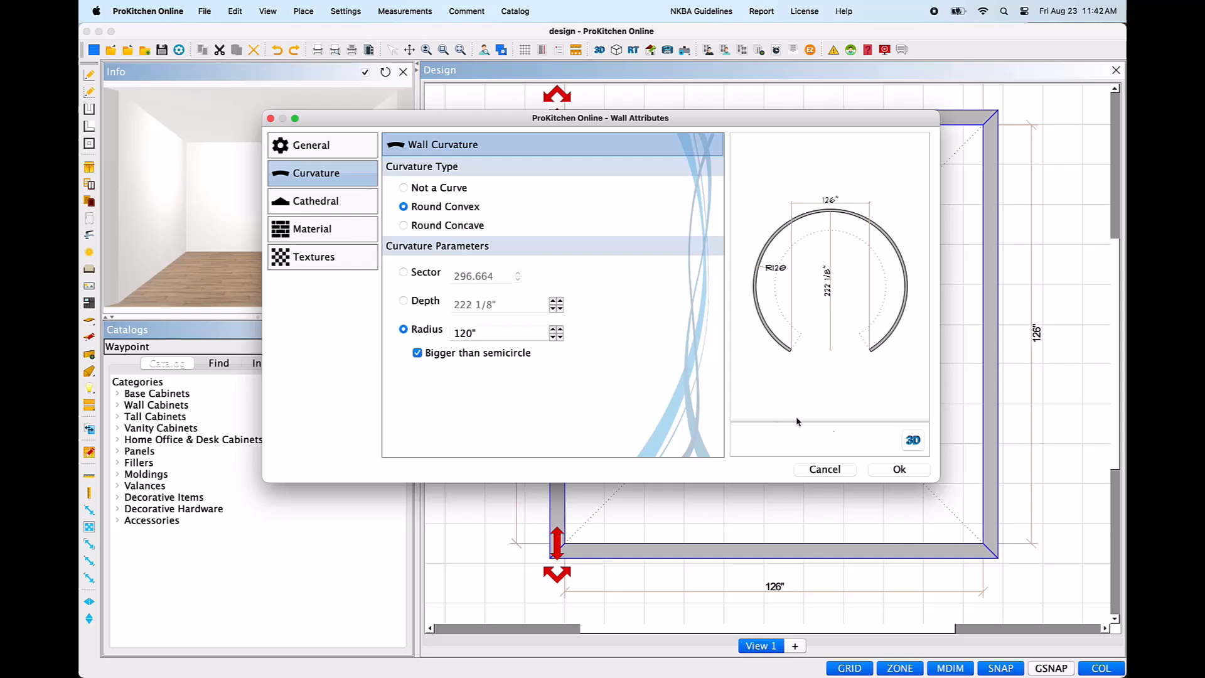
click(899, 470)
Step: Place a WCL24 24" H Casement Window on the upper part of the curved wall, and close the window catalog
click(89, 185)
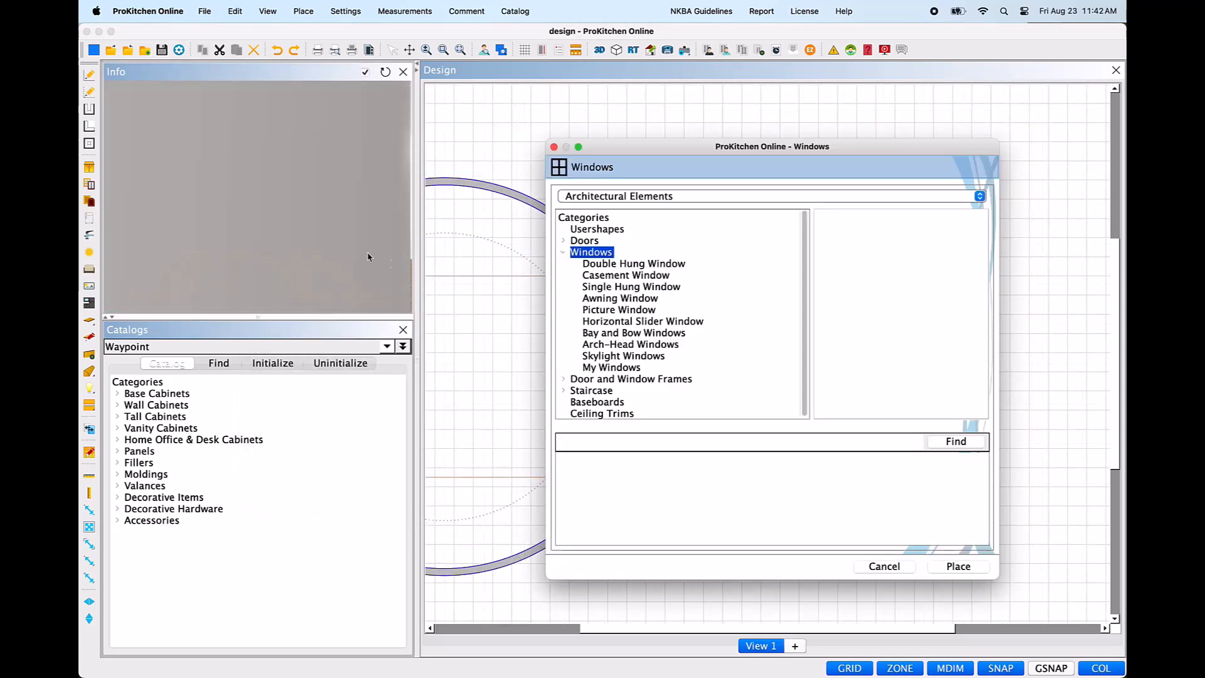
click(625, 275)
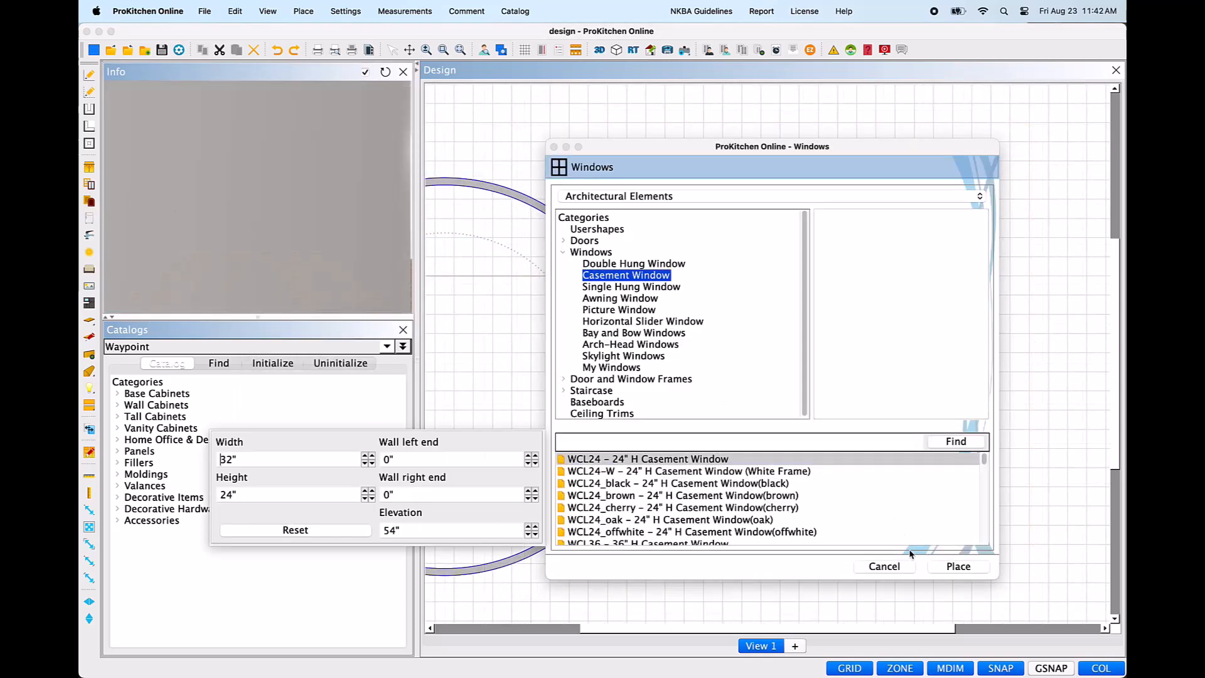
click(954, 566)
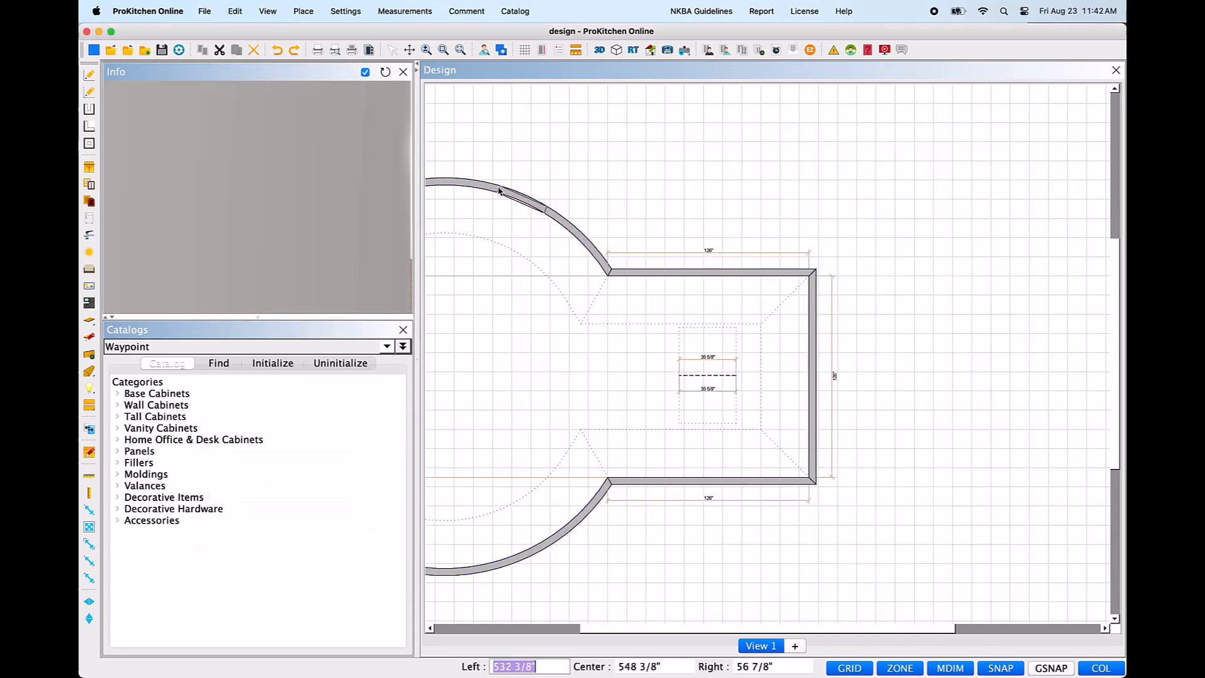
click(523, 199)
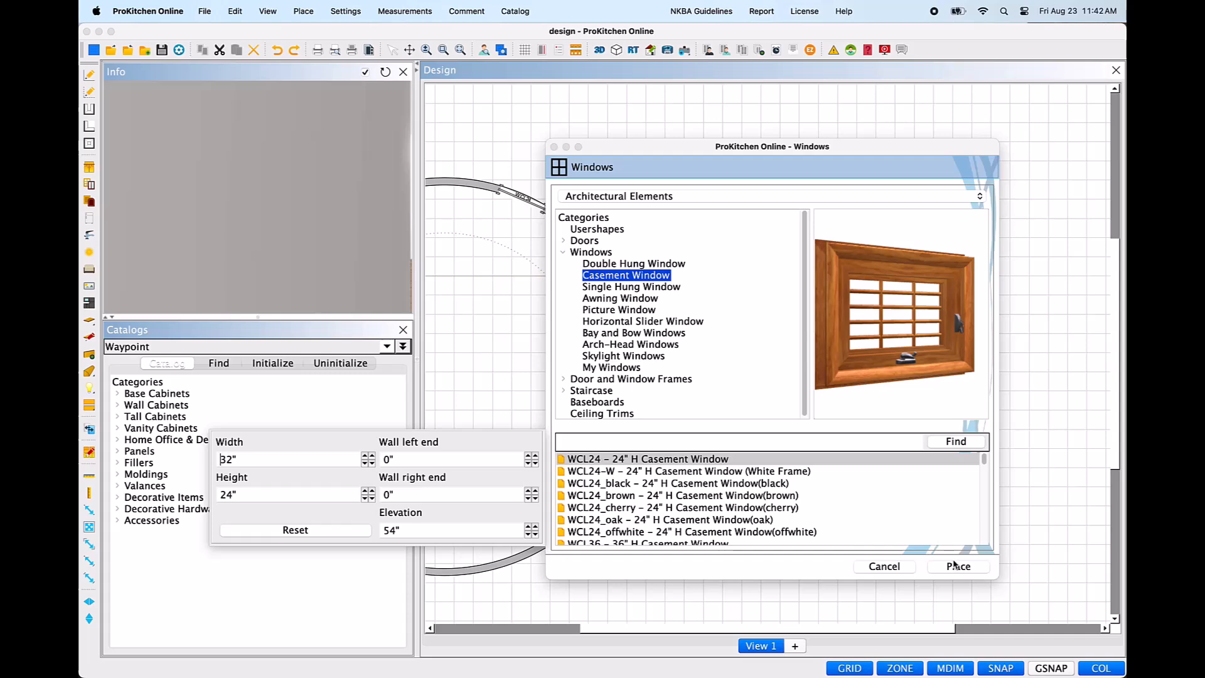
click(906, 569)
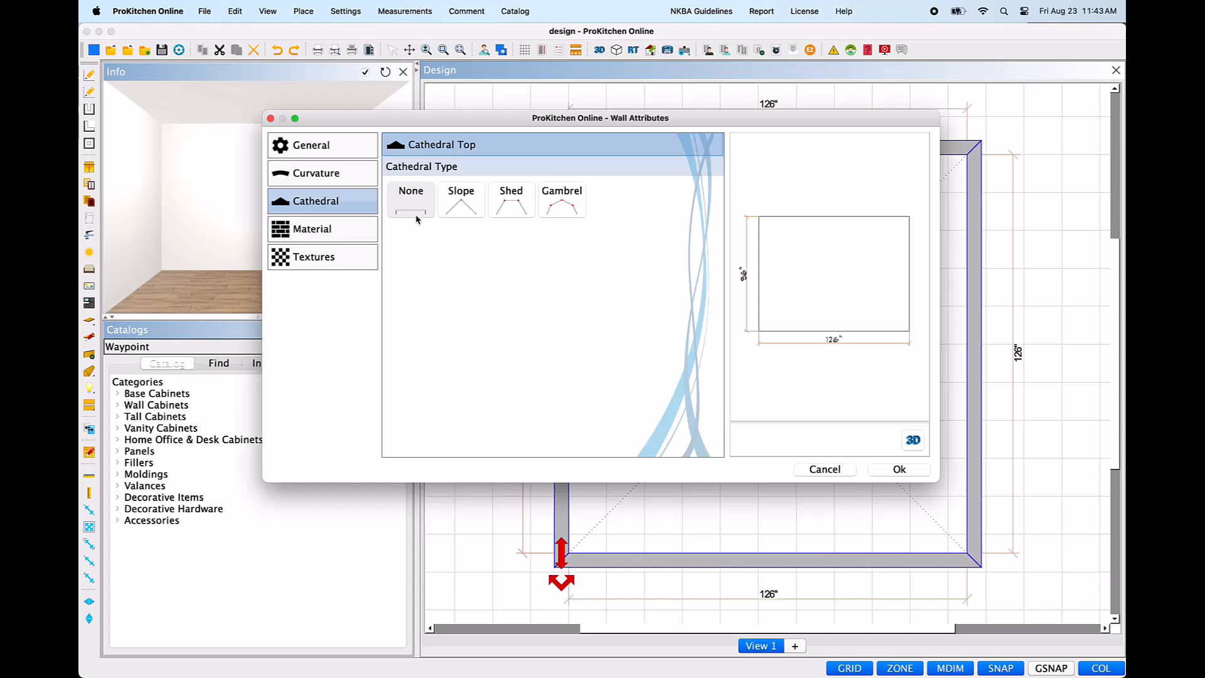
Step: Give the left wall a Slope cathedral top with a vault height of 24"
drag(513, 120, 685, 124)
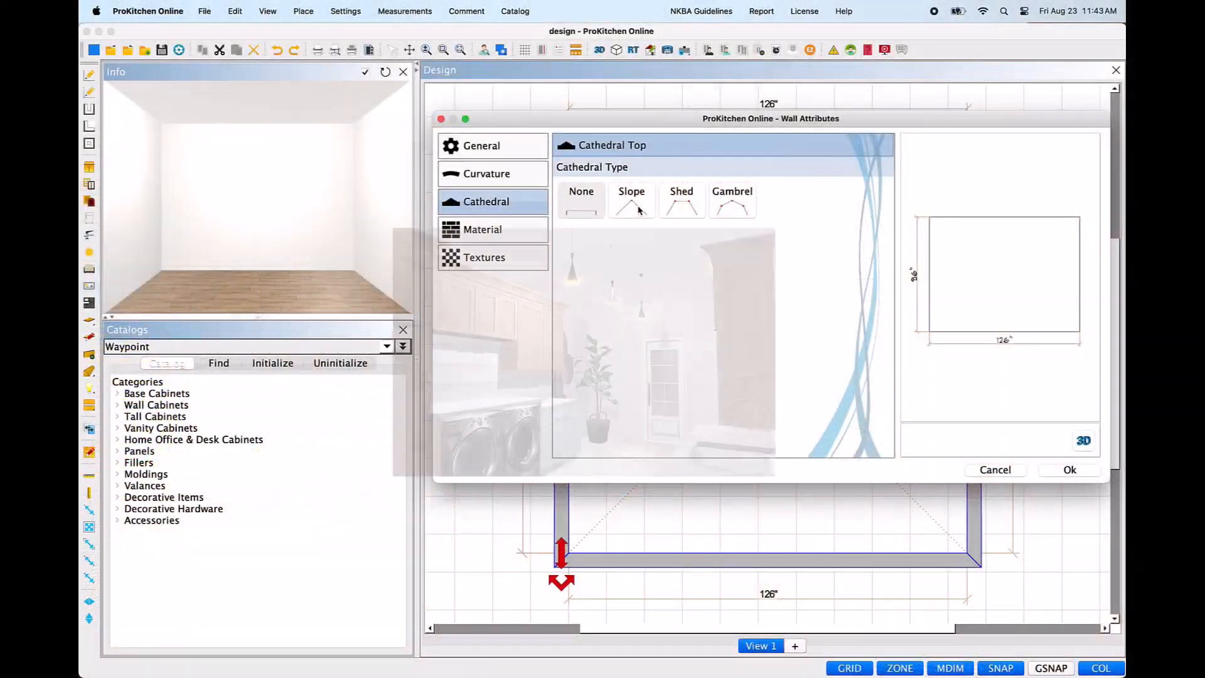
click(638, 209)
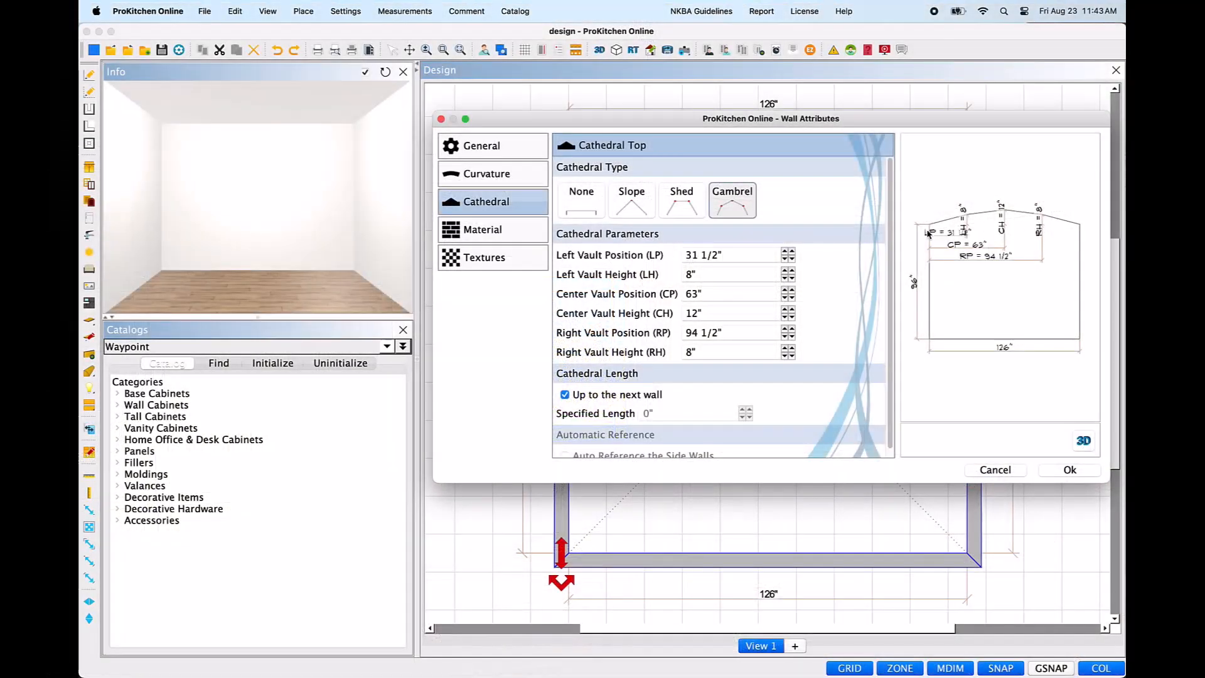
click(631, 212)
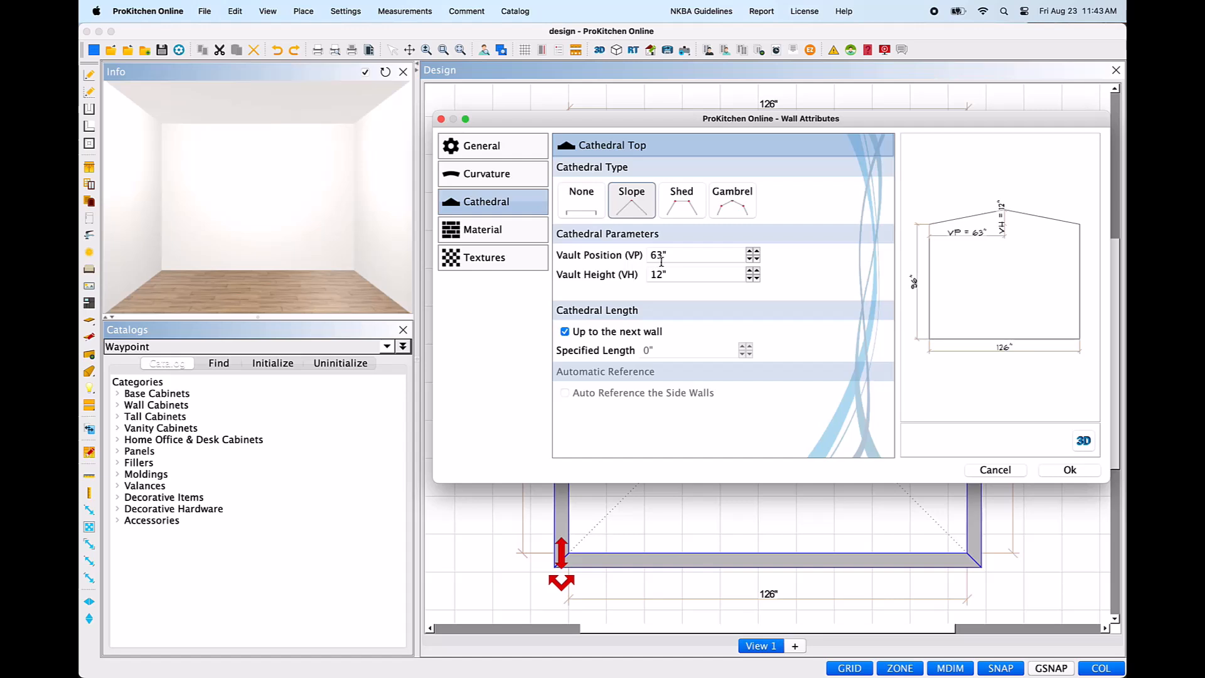
drag(673, 256, 634, 257)
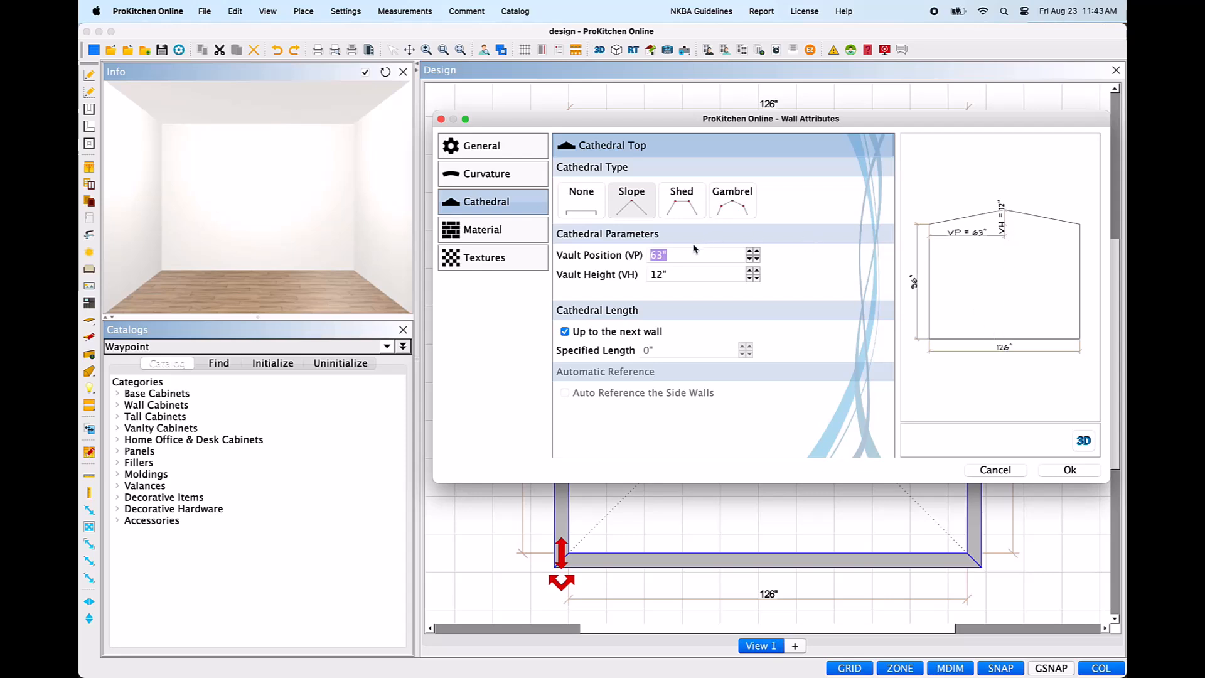
drag(672, 274, 630, 276)
text(24)
key(Tab)
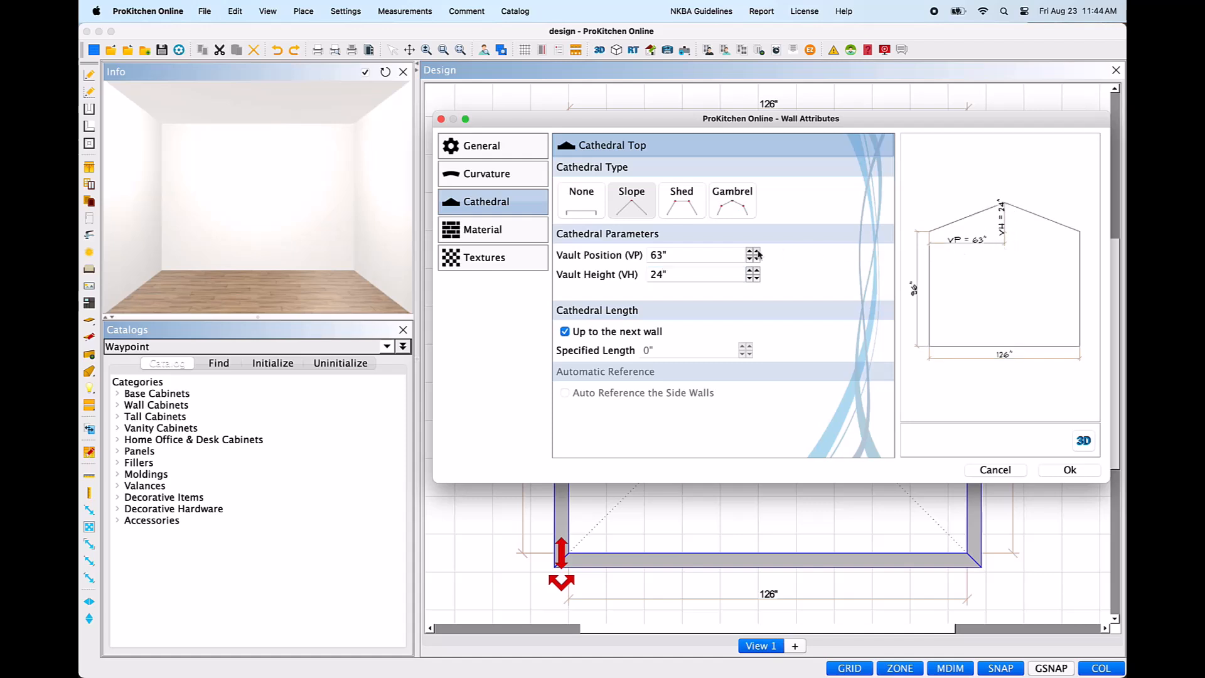
Step: Stop the sloped cathedral top from extending up to the next wall and specify a length of 63"
drag(696, 254, 638, 257)
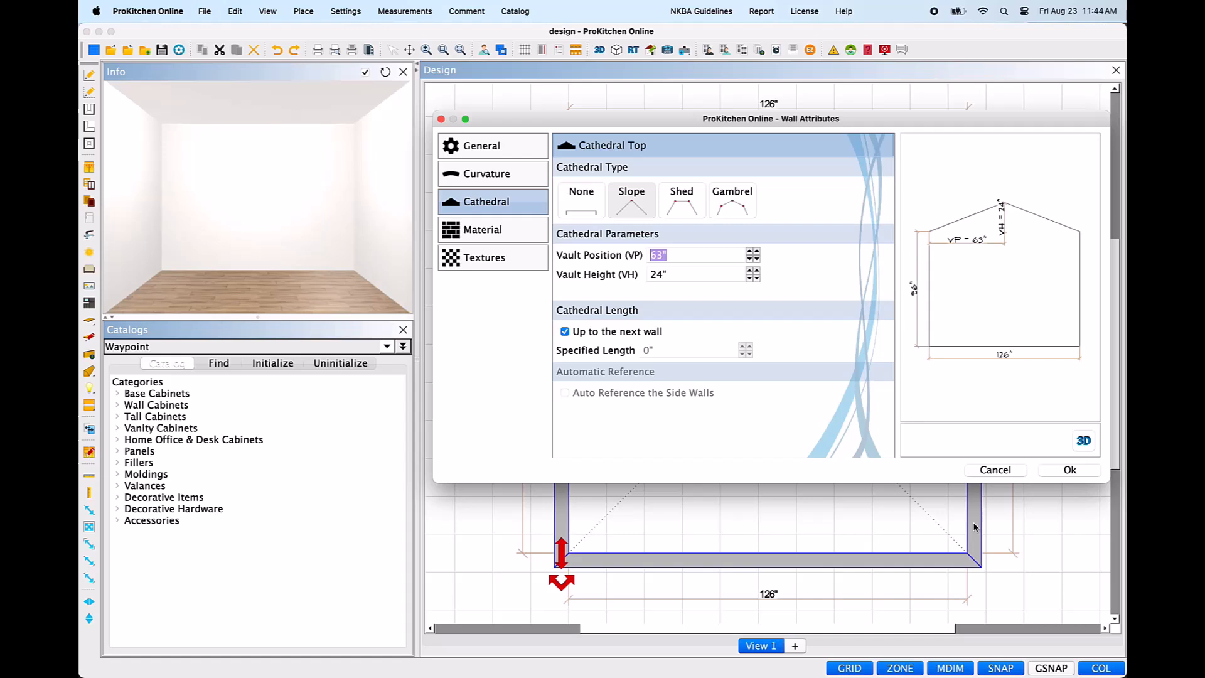
click(565, 332)
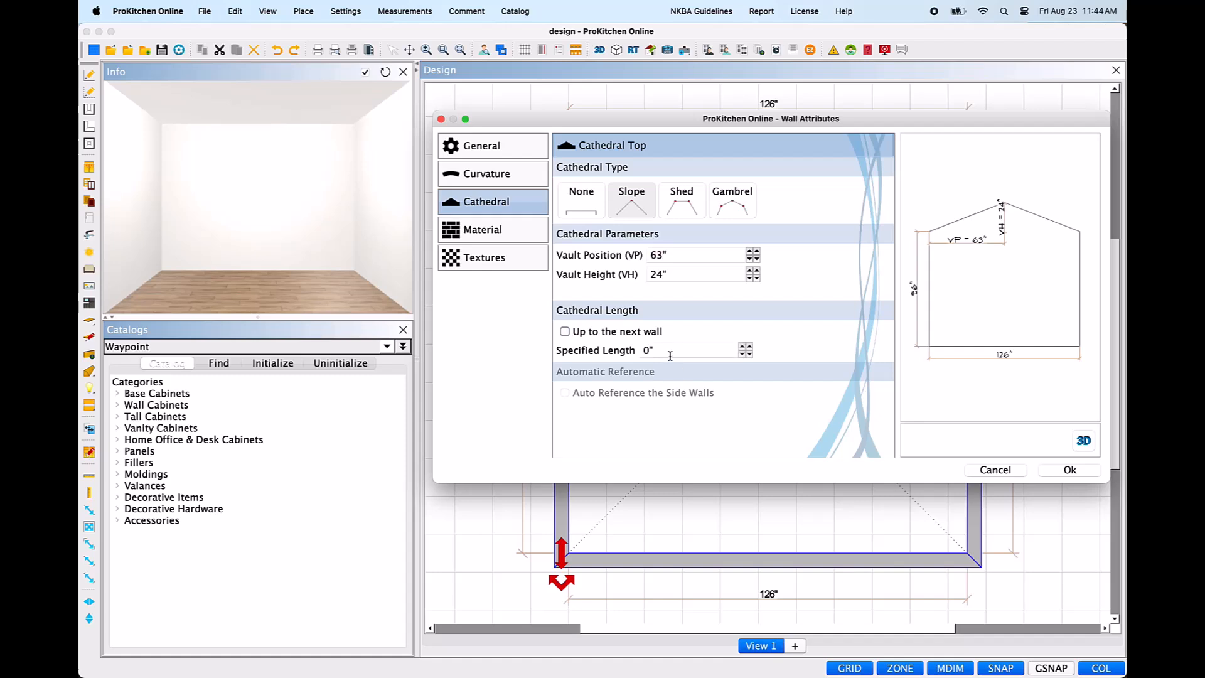
drag(671, 350, 613, 349)
text(63)
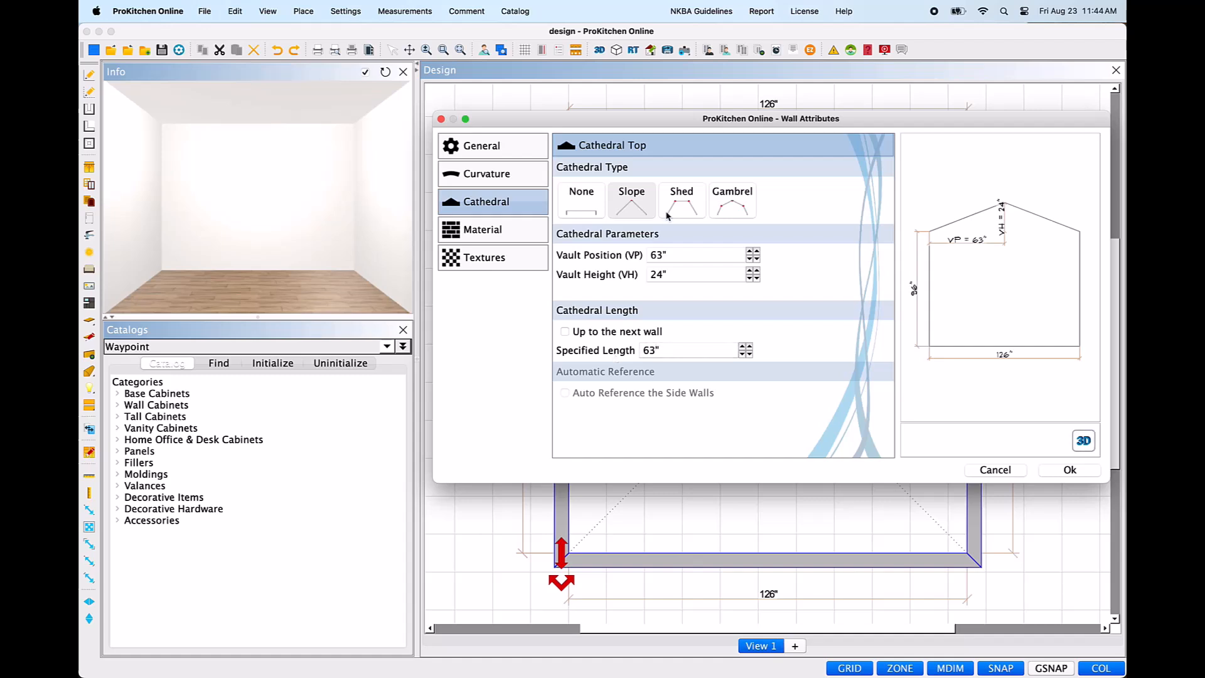
Step: Switch the cathedral type to Shed, with the right vault position at 96" and the left vault position at 30"
click(668, 215)
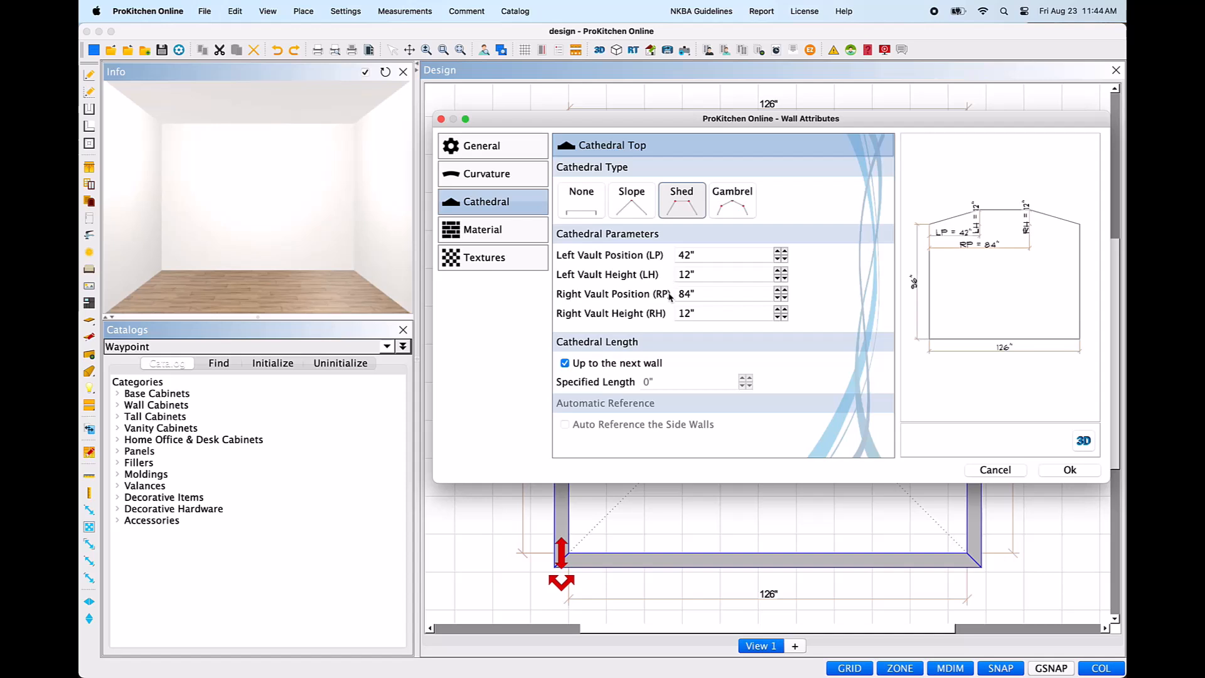
click(698, 293)
drag(698, 293, 662, 296)
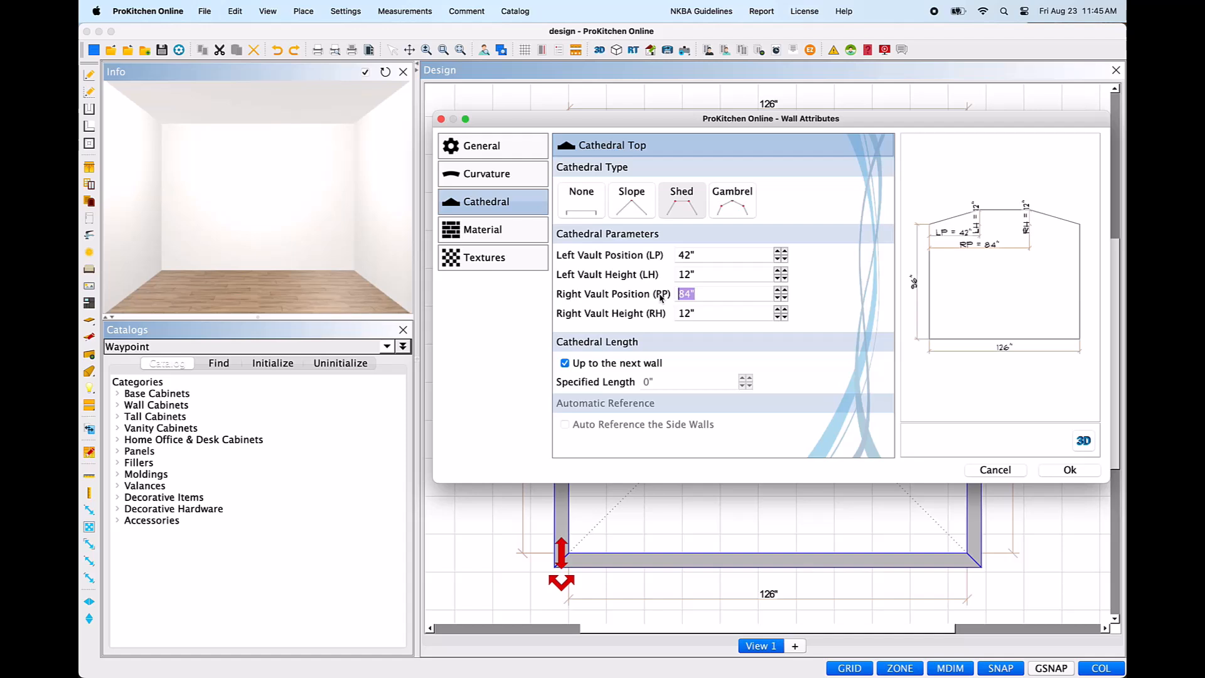
text(96")
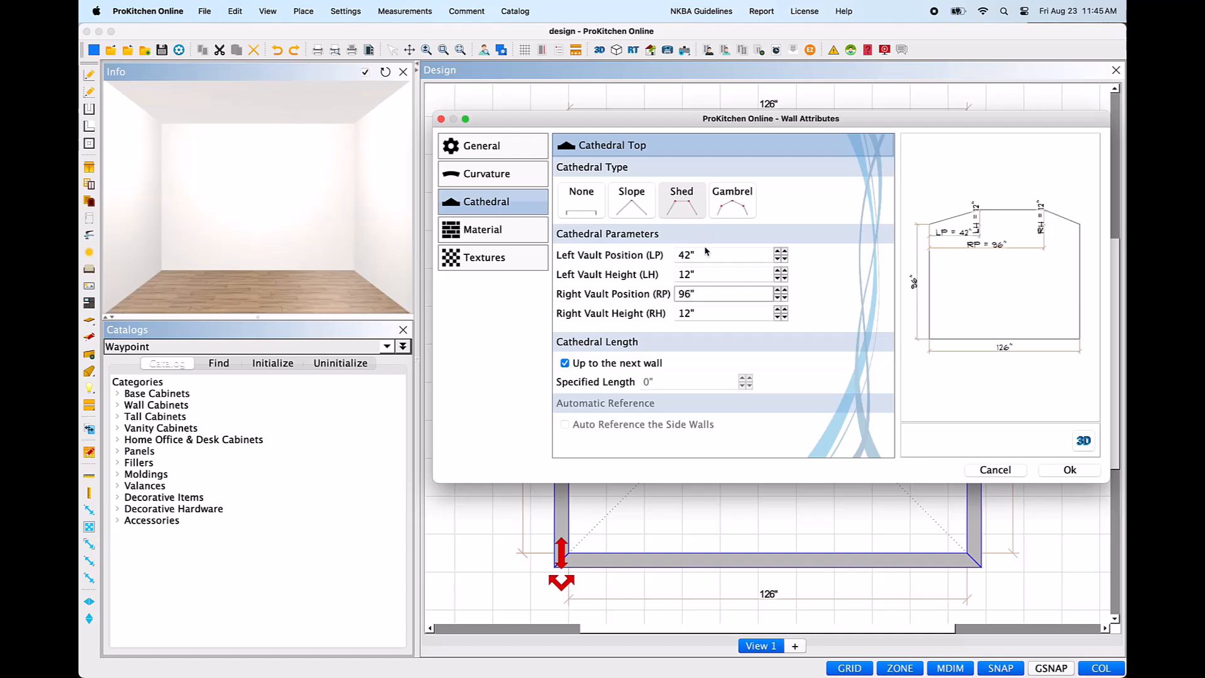
drag(704, 256, 663, 257)
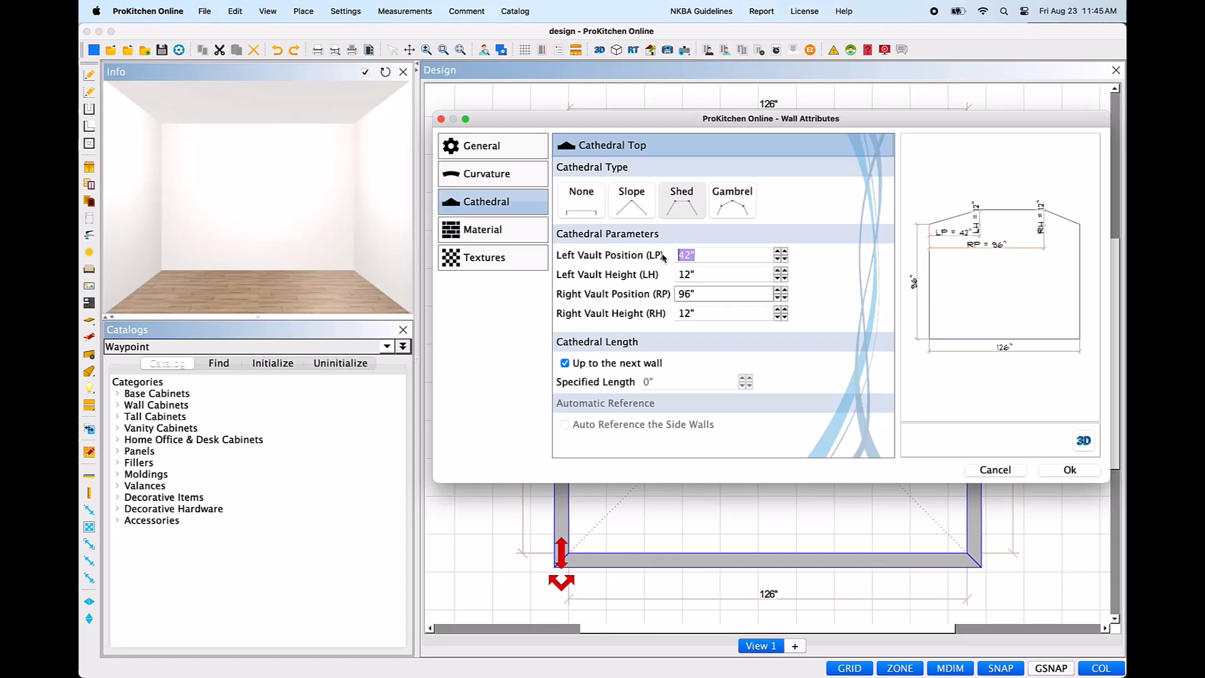
text(30")
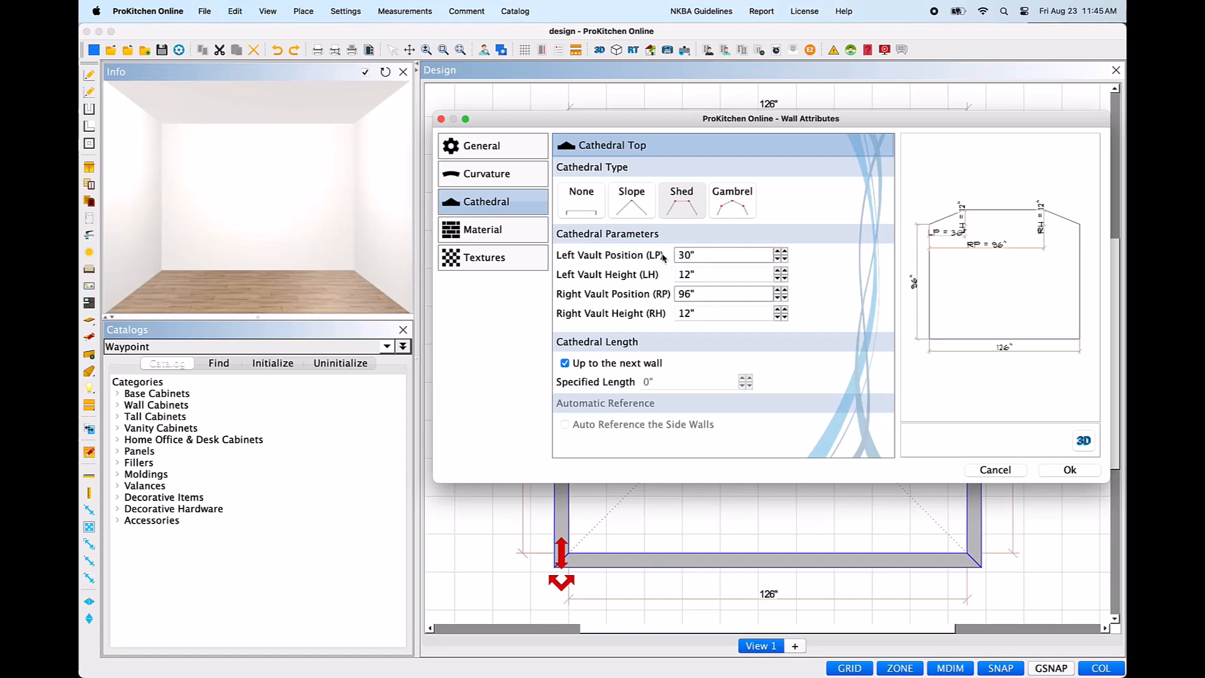
Step: Set both vault heights of the Shed cathedral top to 15" and stop it from extending up to the next wall
drag(697, 273, 671, 274)
text(15)
click(703, 311)
drag(692, 312, 675, 312)
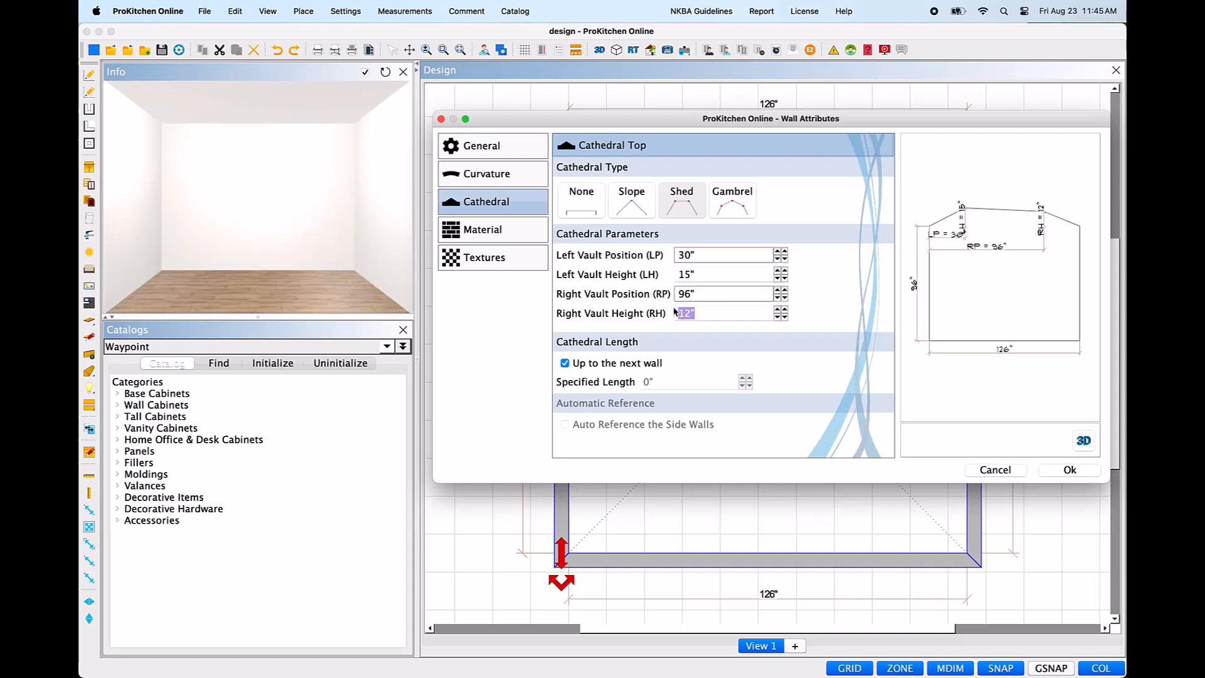
text(20)
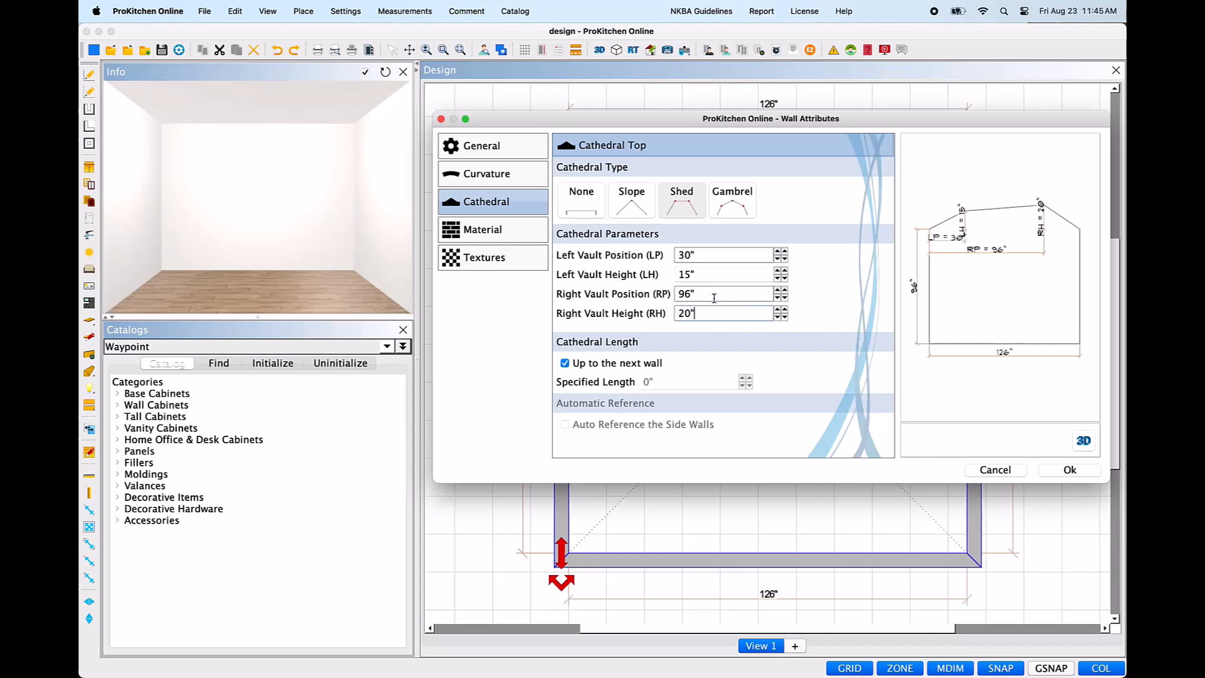
drag(707, 312, 669, 316)
text(15)
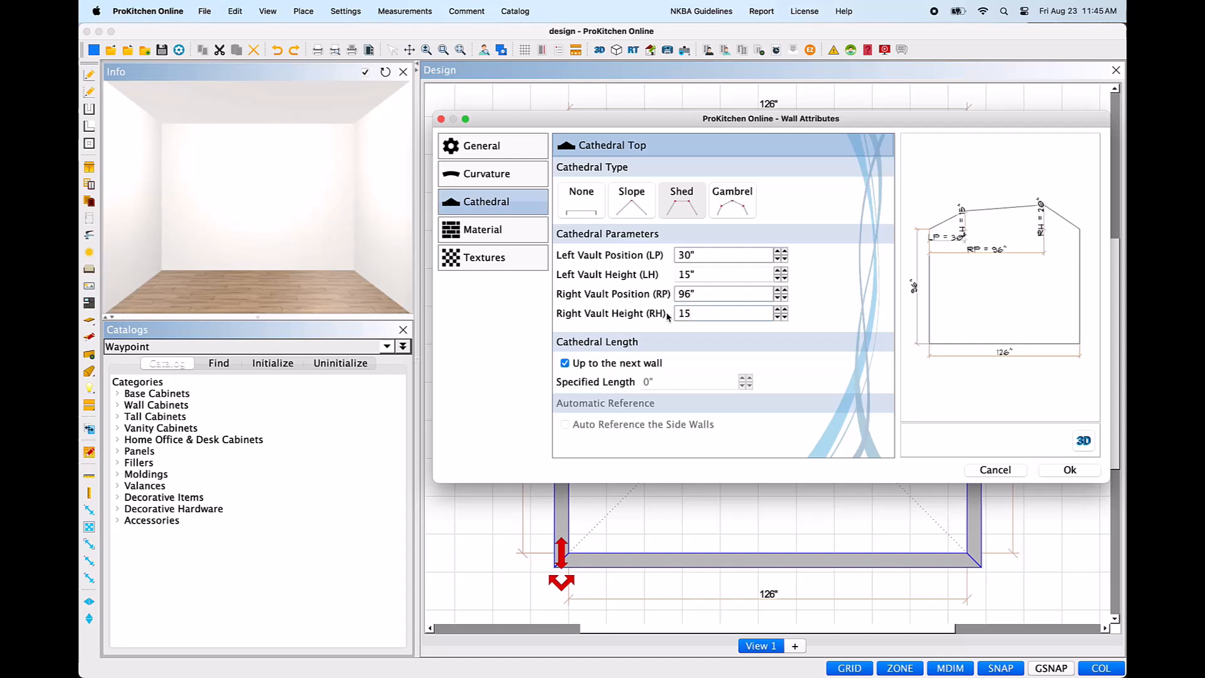
click(703, 298)
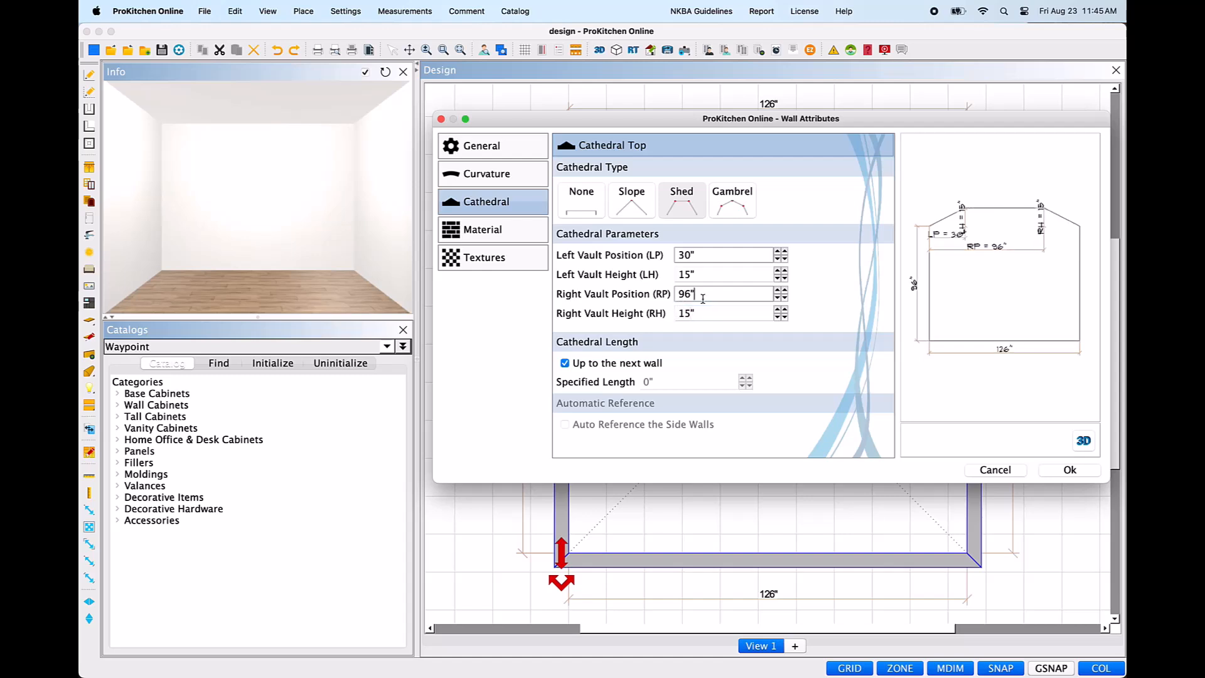
click(565, 364)
drag(662, 383, 635, 384)
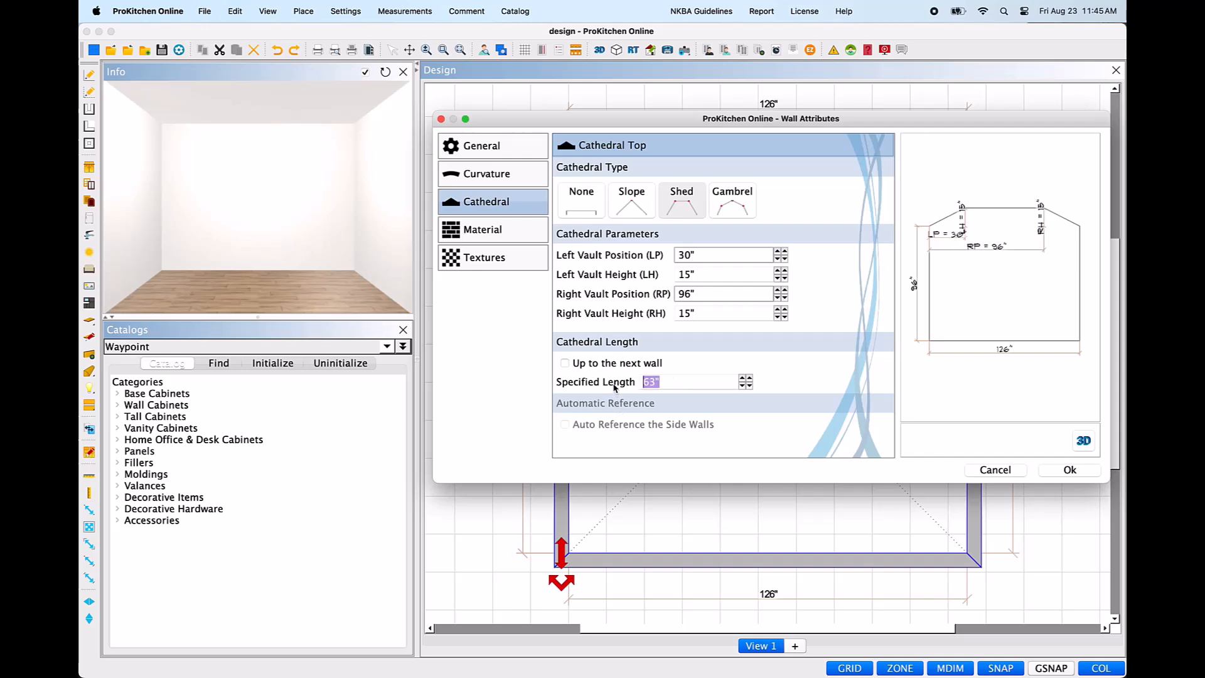
Step: Apply a Gambrel cathedral top with left vault position 28", center vault height 24" and right vault position 97", extending up to the next wall
click(728, 217)
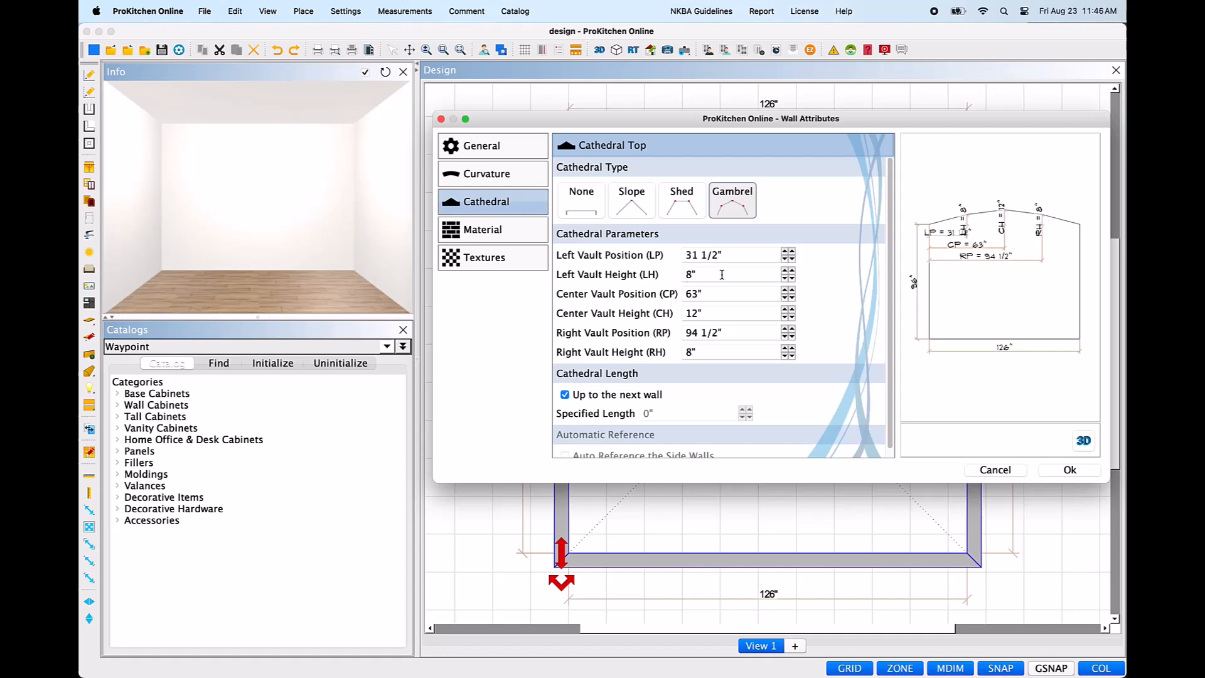
key(Tab)
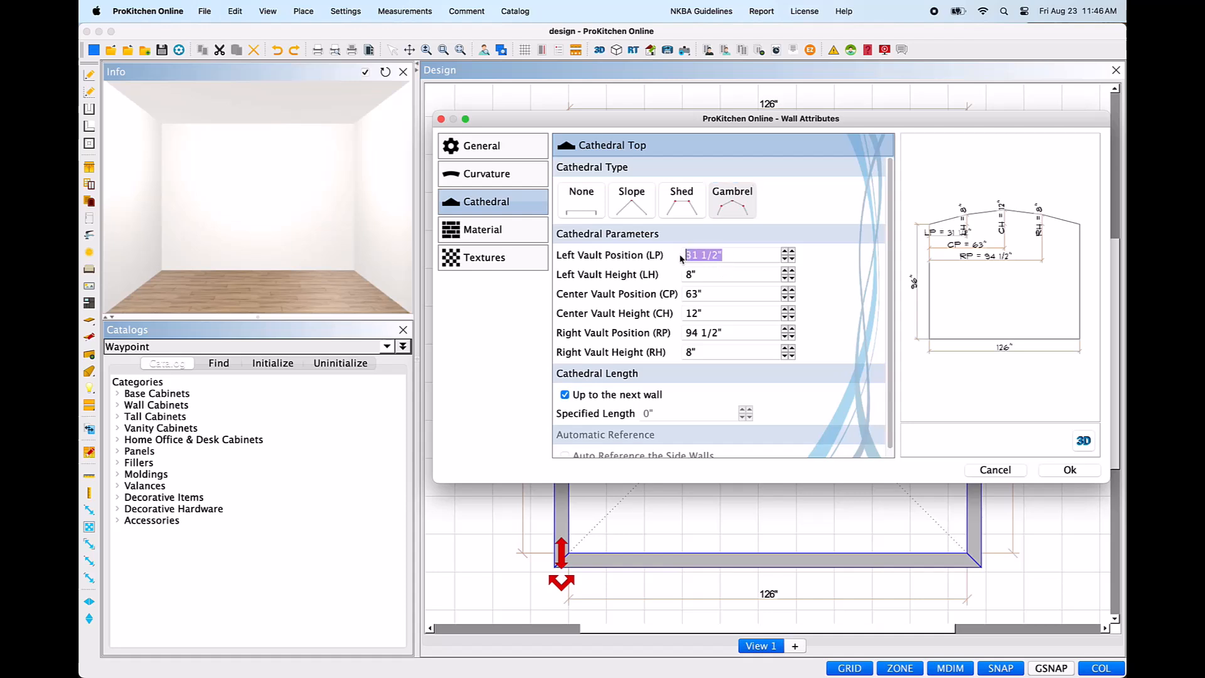
text(28)
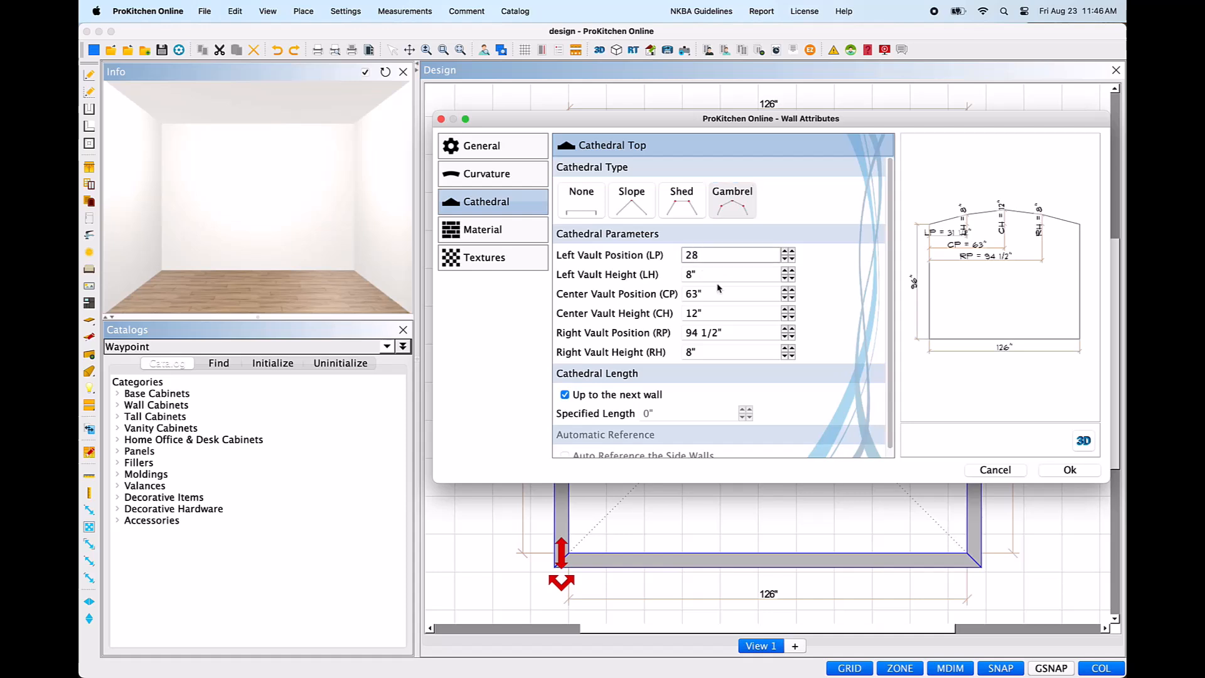
key(Return)
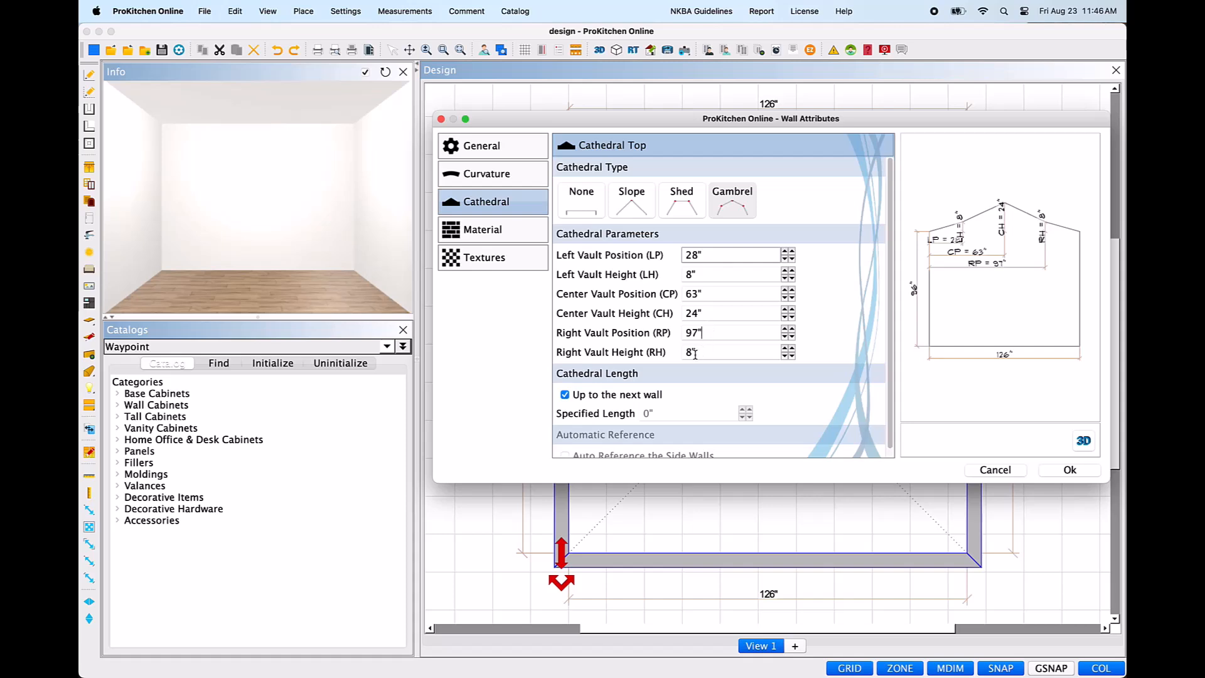
click(565, 395)
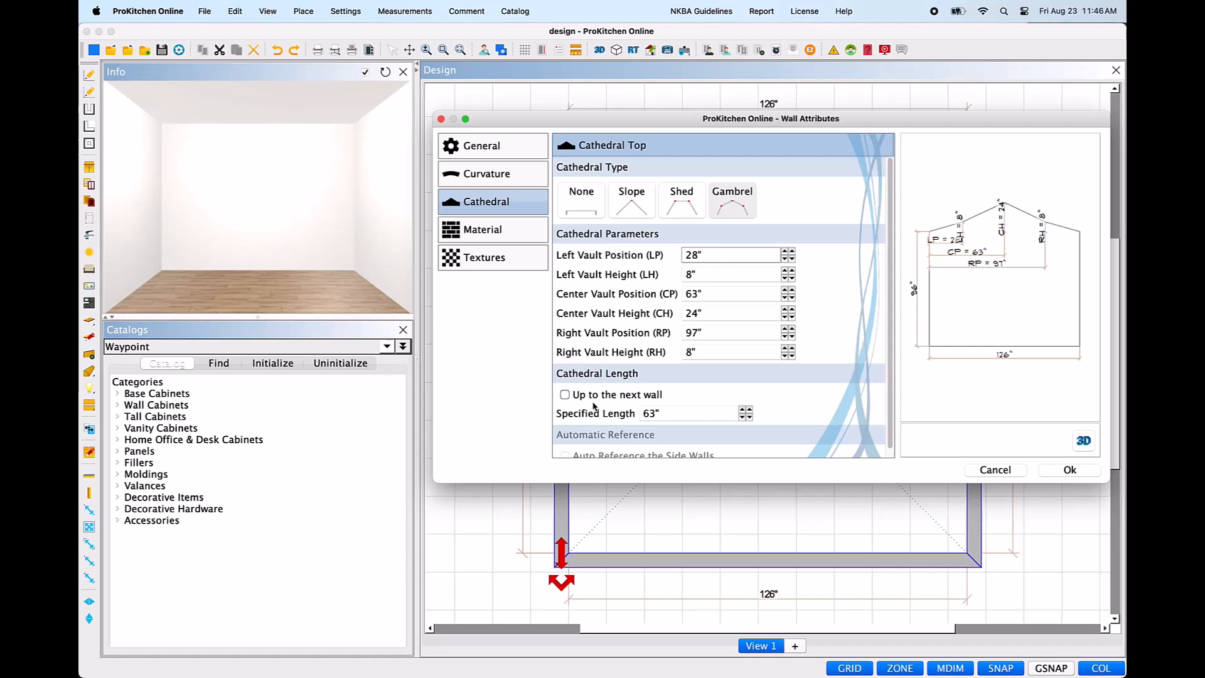
click(564, 395)
click(1068, 471)
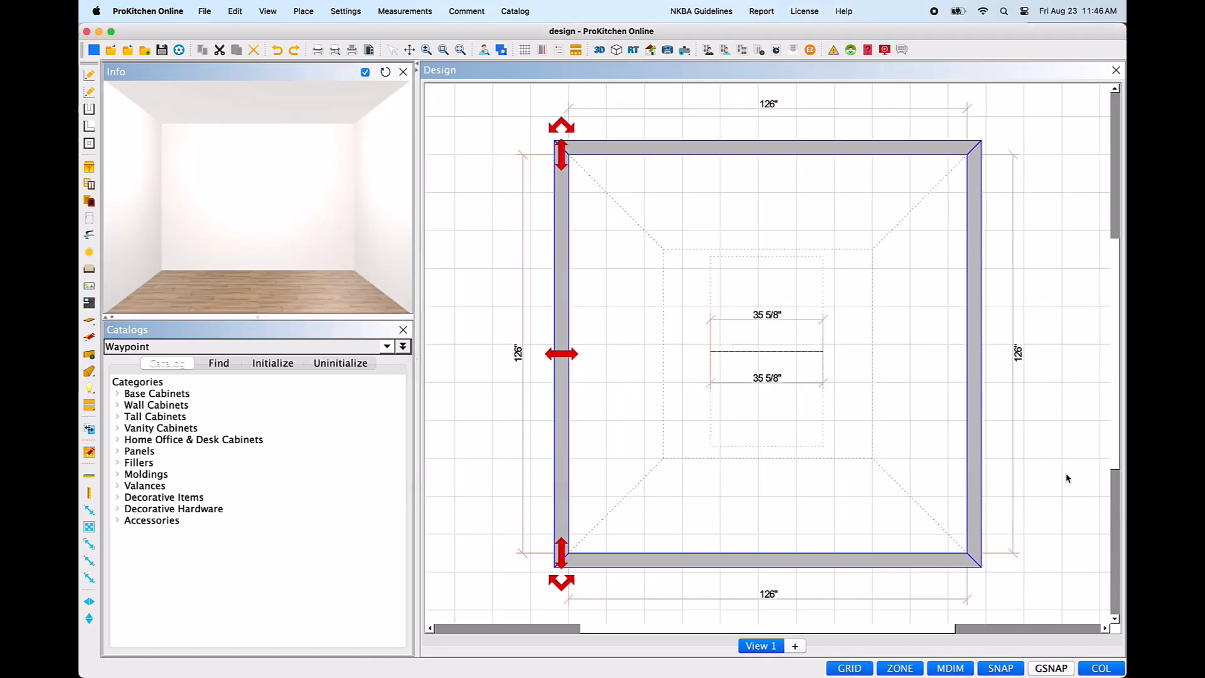
Step: Show the elevation of the back wall and place a Picture Window near the middle of that wall
click(707, 151)
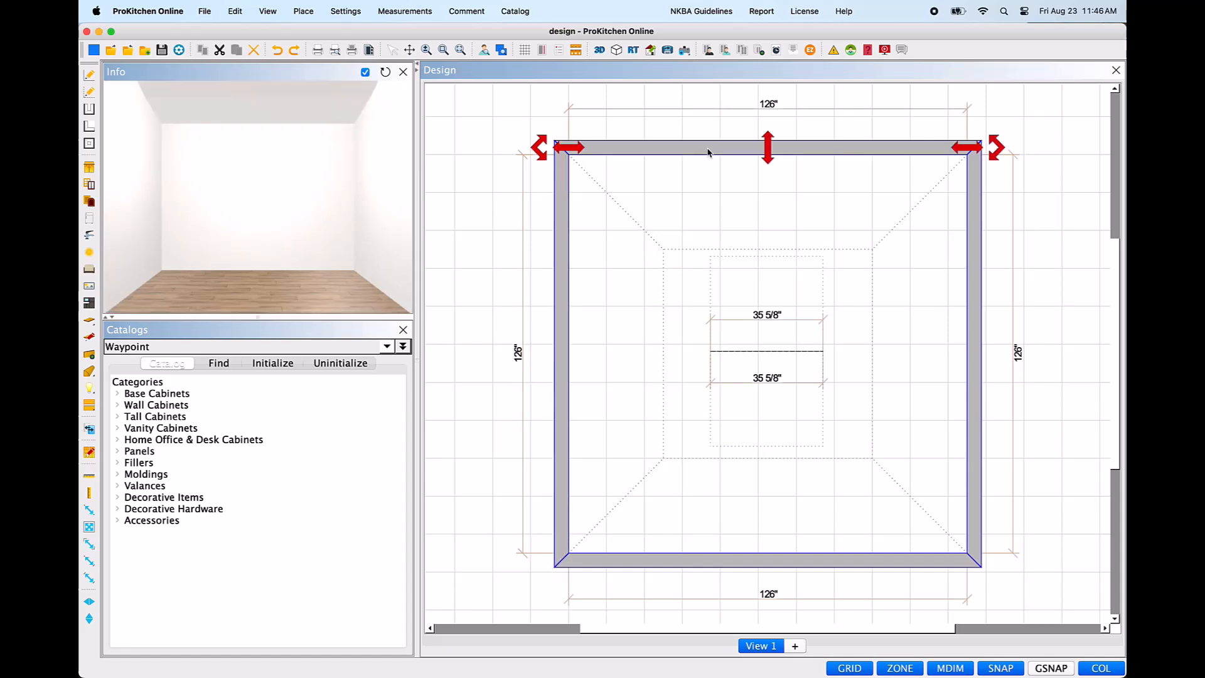
click(575, 50)
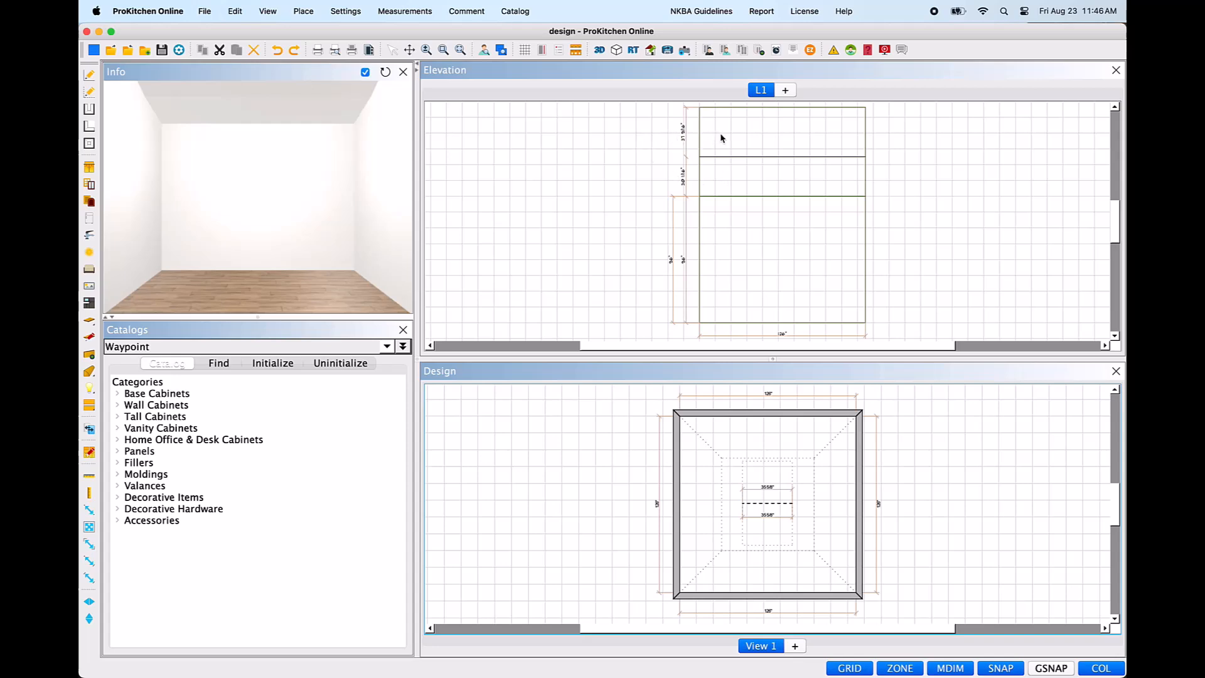
click(89, 184)
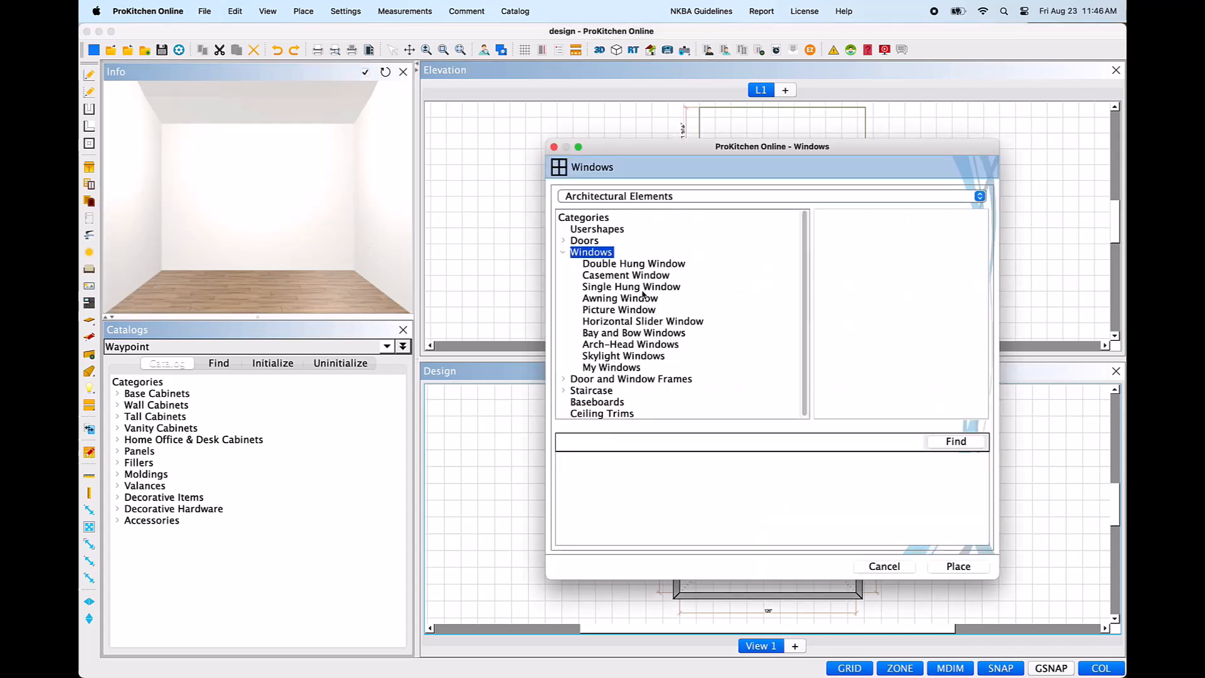
click(642, 310)
click(954, 566)
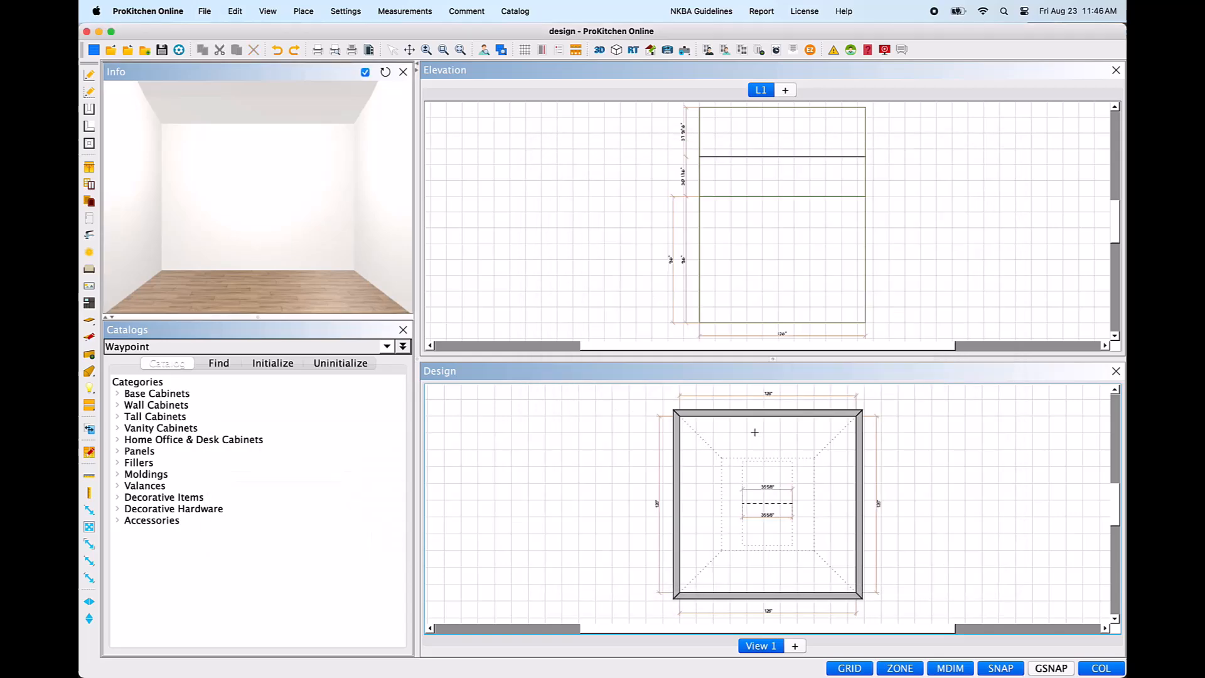
click(757, 414)
click(796, 241)
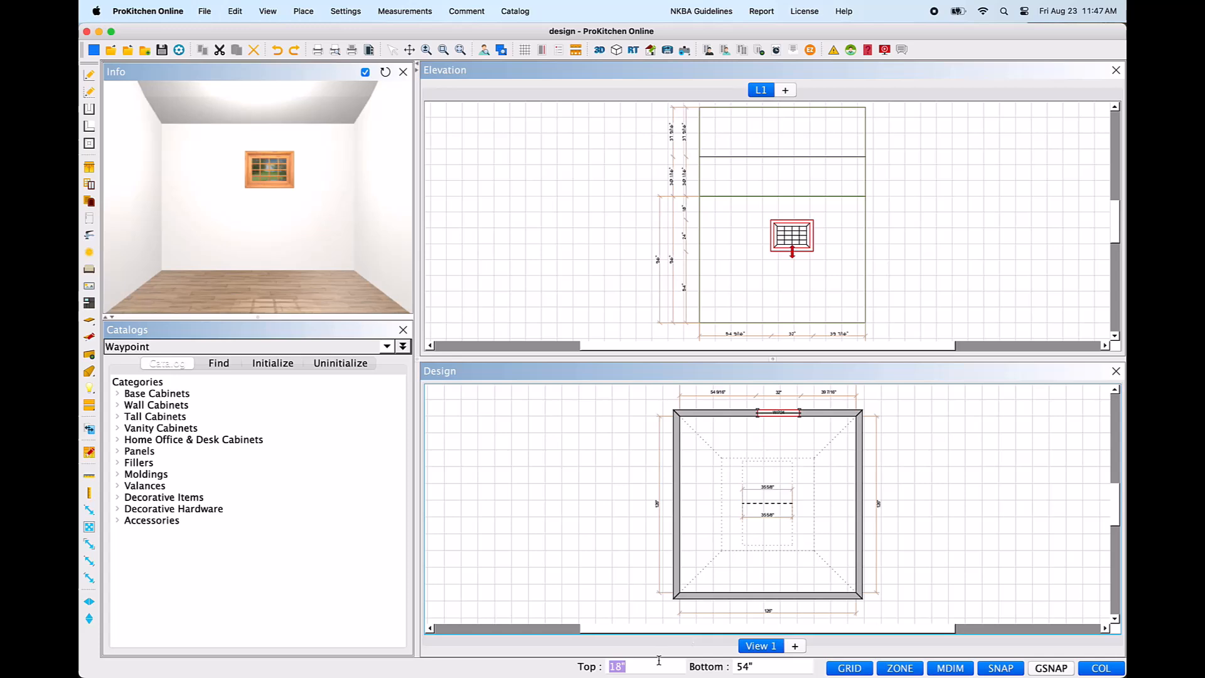
Step: Raise the picture window above the wall height by setting its top distance to -4", followed by -34"
drag(607, 667, 667, 666)
text(-4)
key(Return)
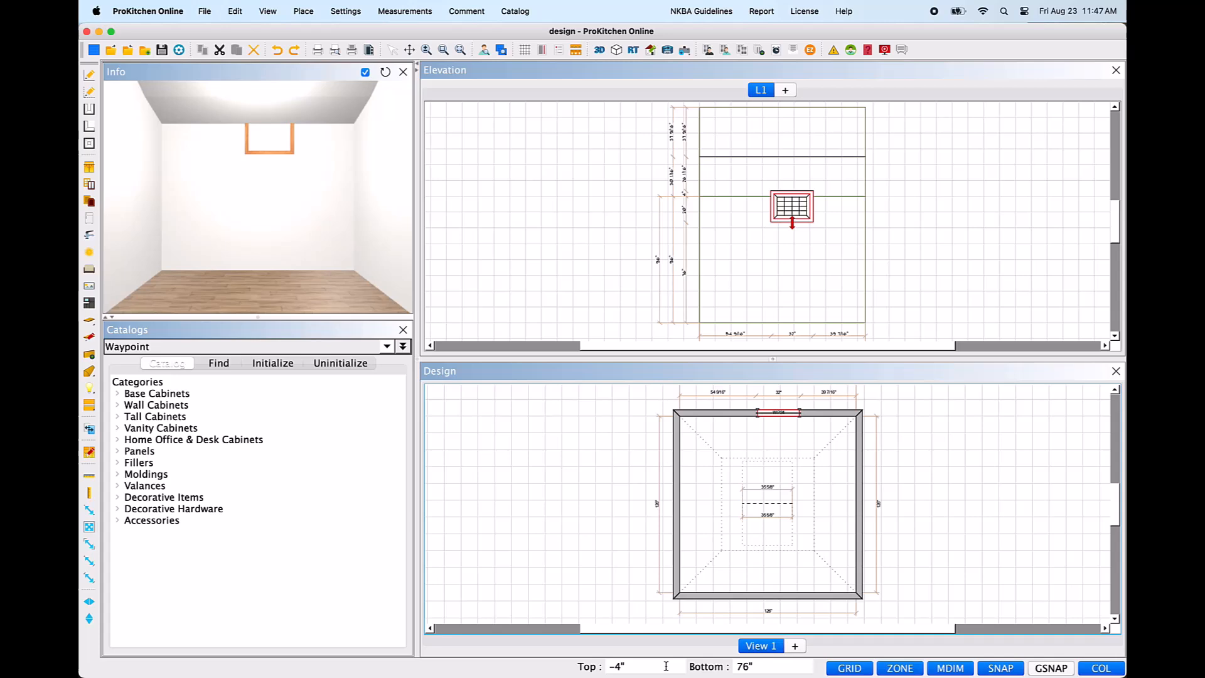
double_click(616, 667)
text(-34)
key(Return)
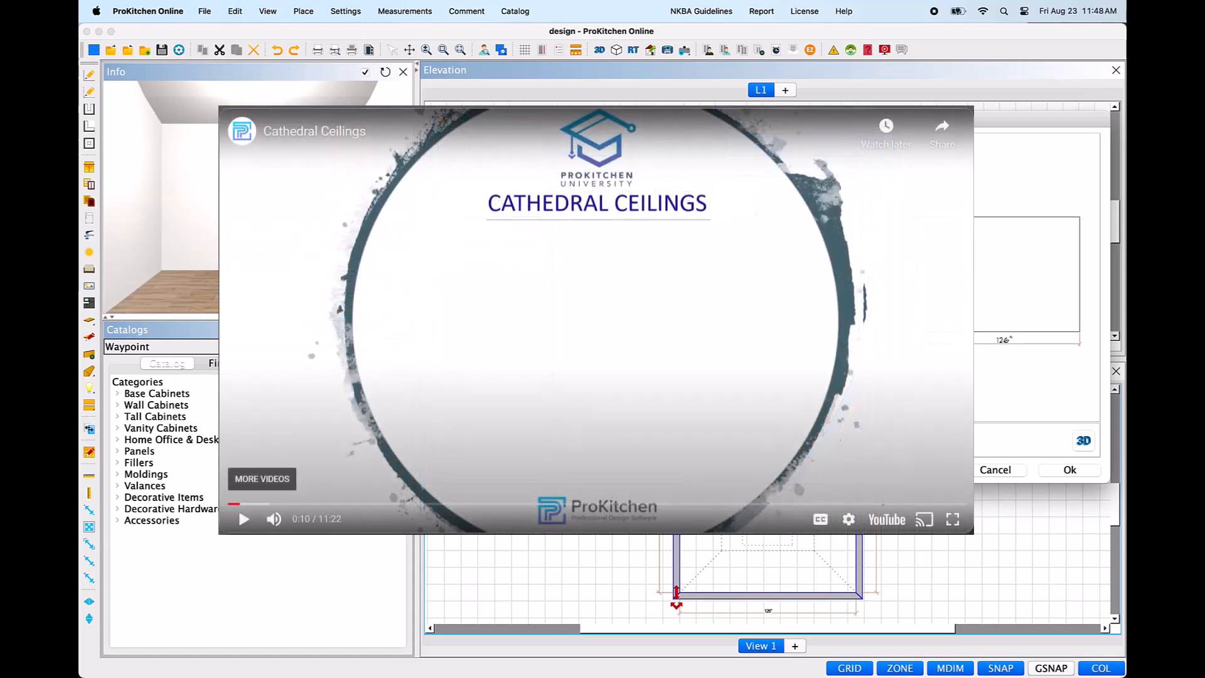
Step: Try the wall materials Wood Stud, Concrete, Concrete Block, Metal Stud, Brick and Special Finish Face on the left wall
click(518, 231)
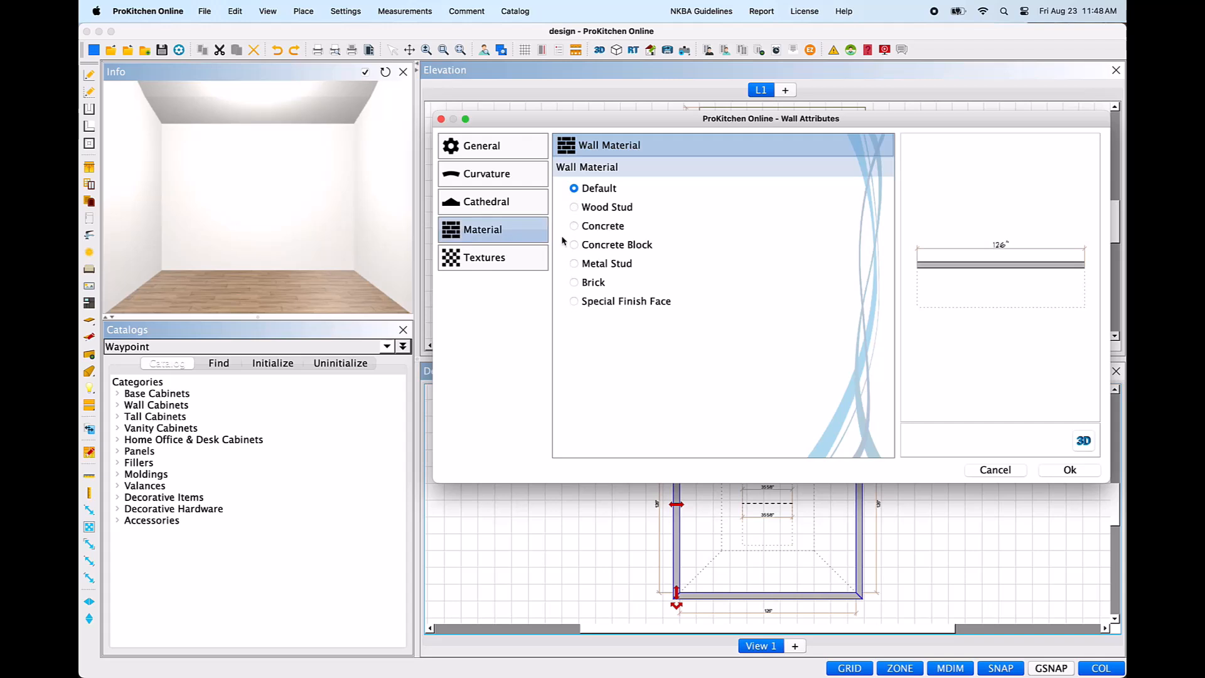
click(574, 208)
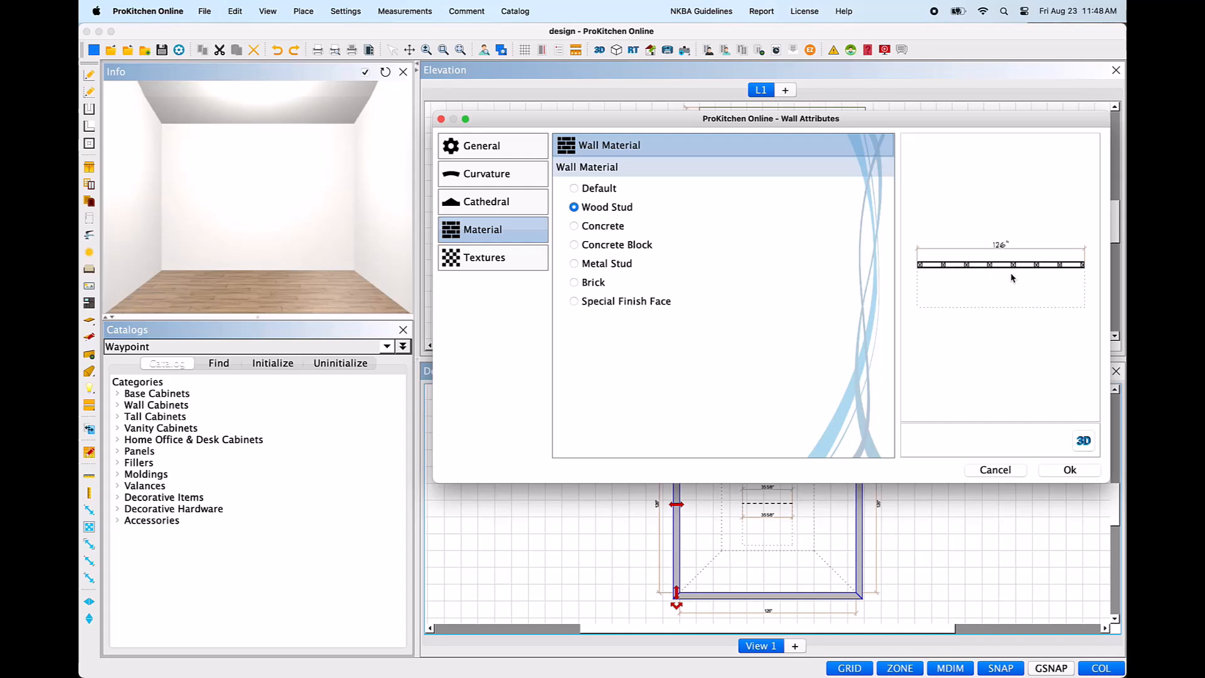
click(574, 227)
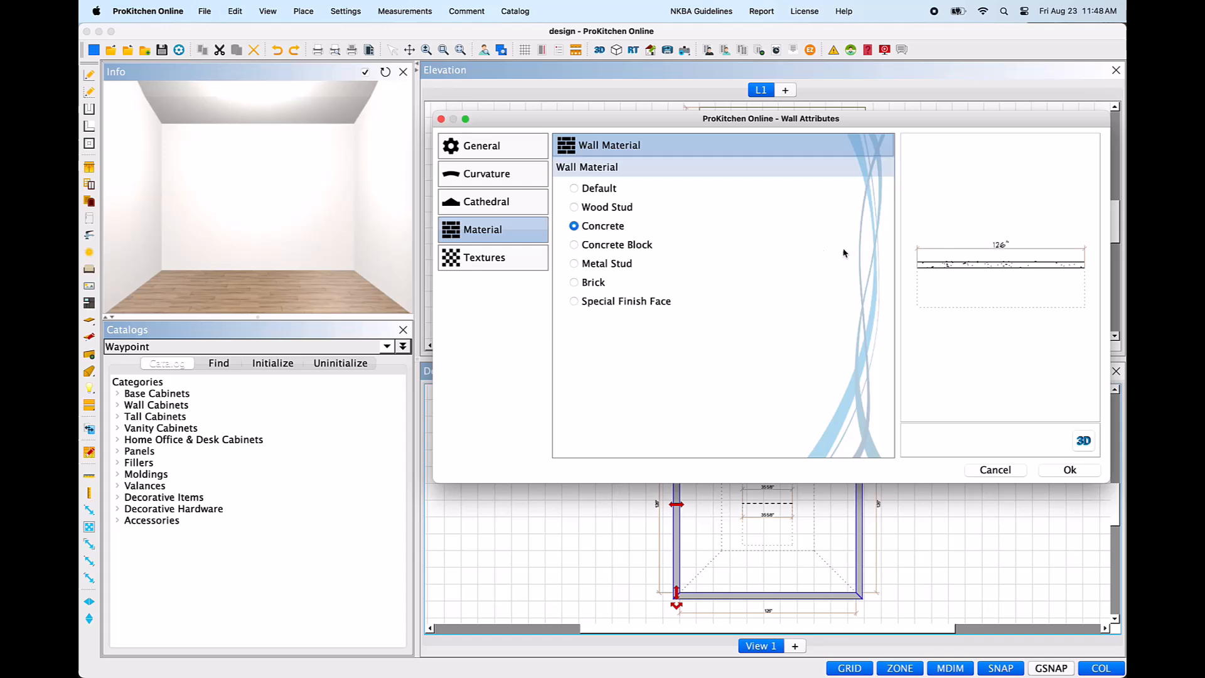
click(574, 244)
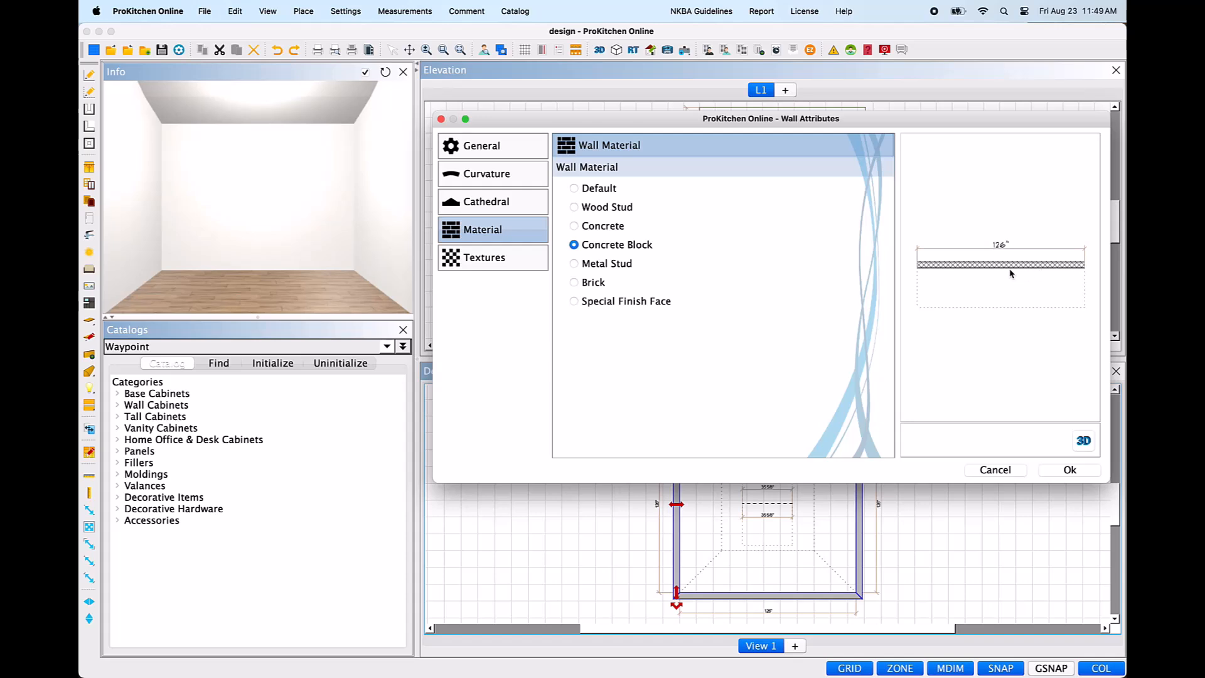
click(576, 263)
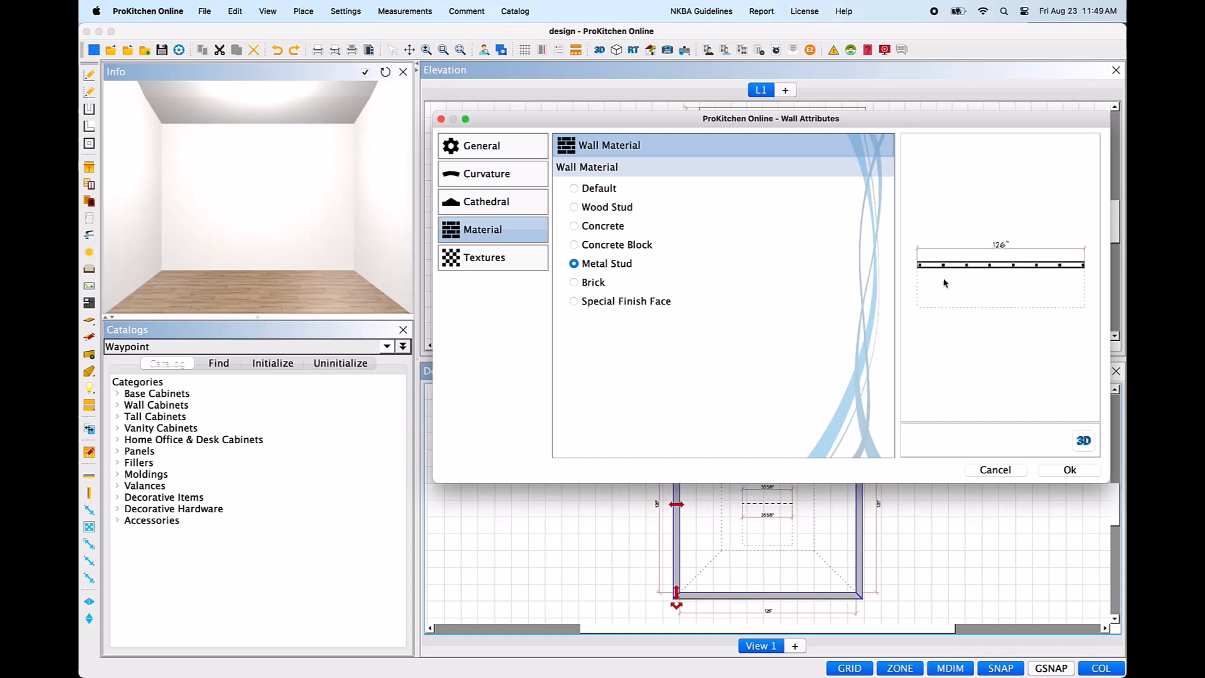
click(574, 283)
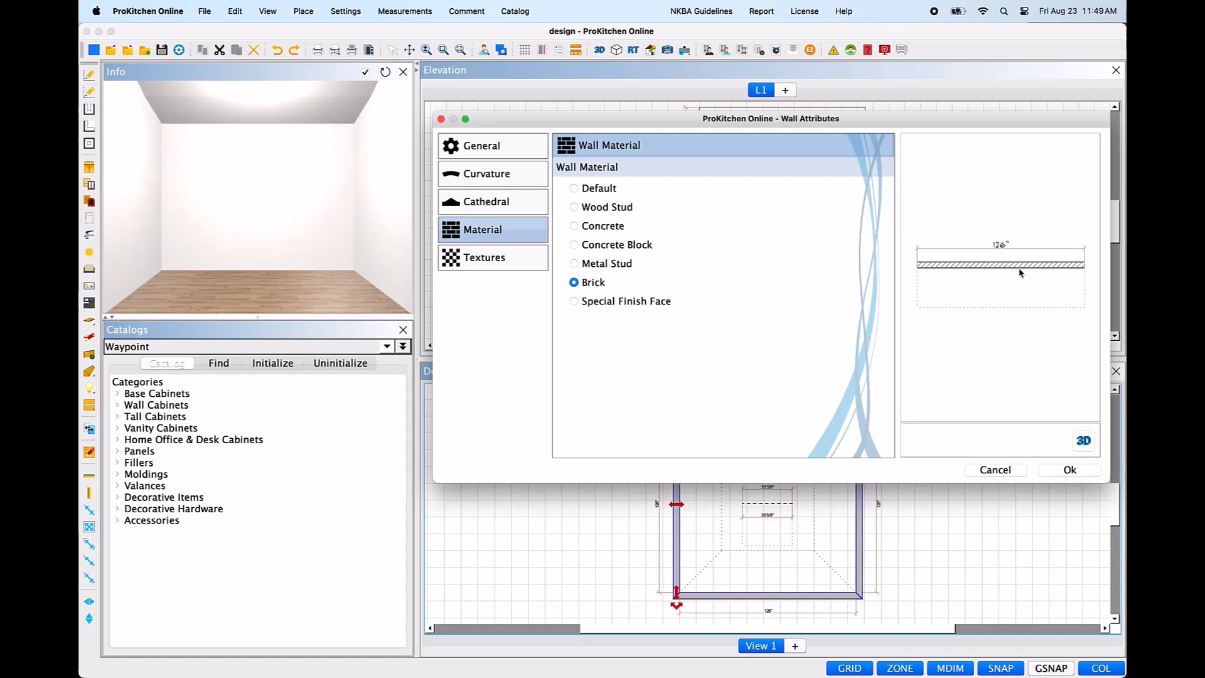
click(575, 302)
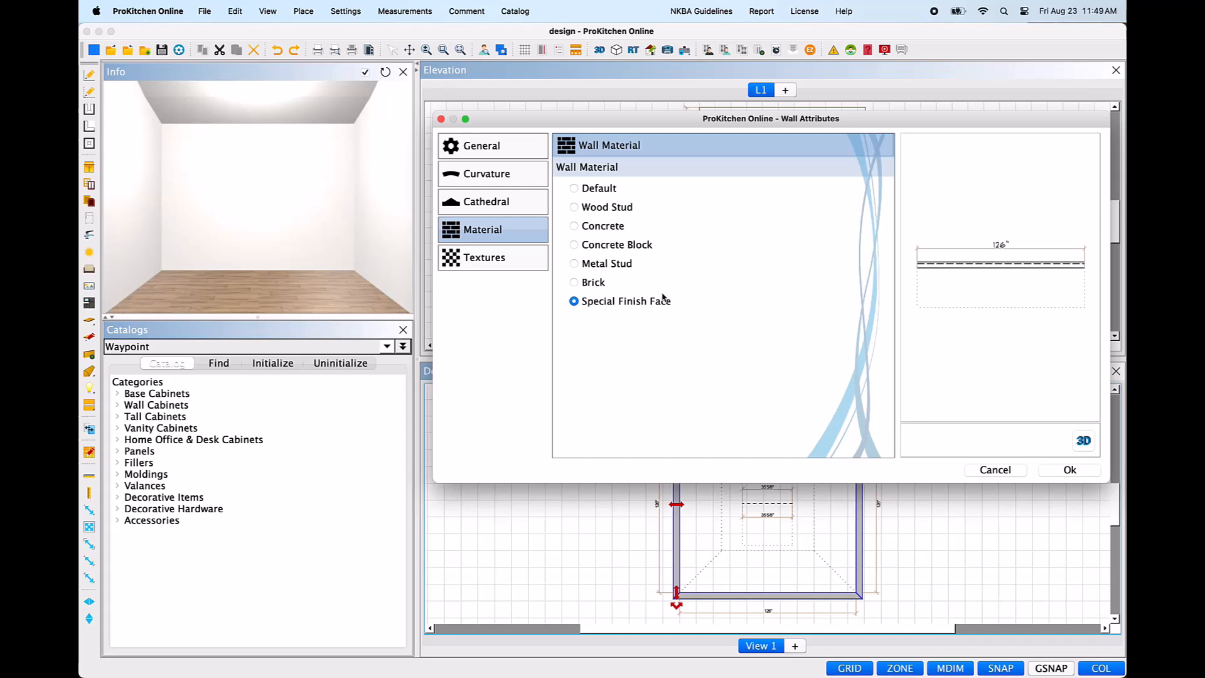
Step: Switch the left wall's material to Concrete Block, Wood Stud and finally Brick to compare their plan patterns
click(575, 246)
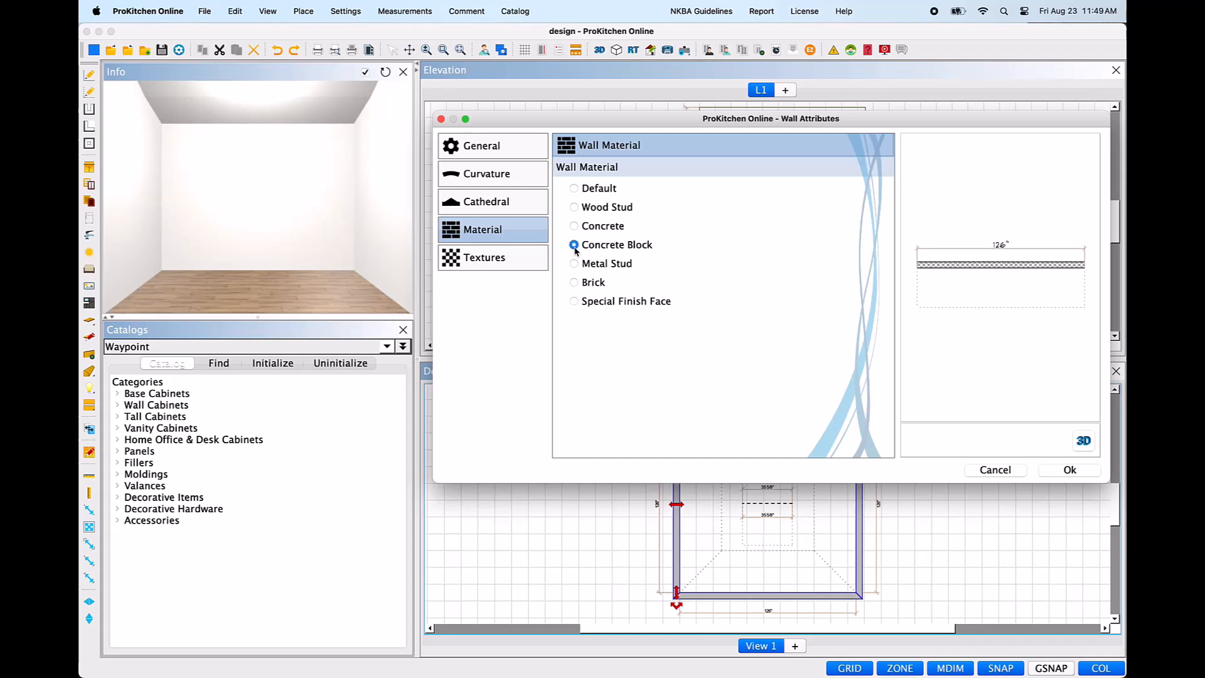
click(575, 208)
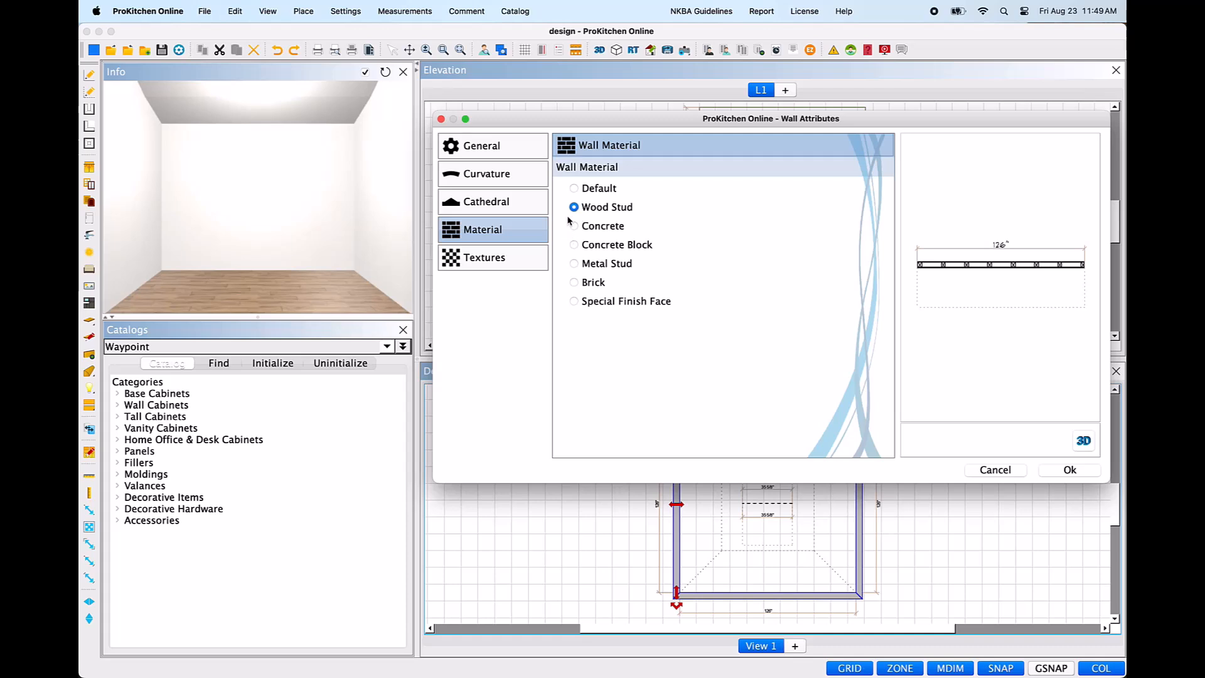
click(574, 283)
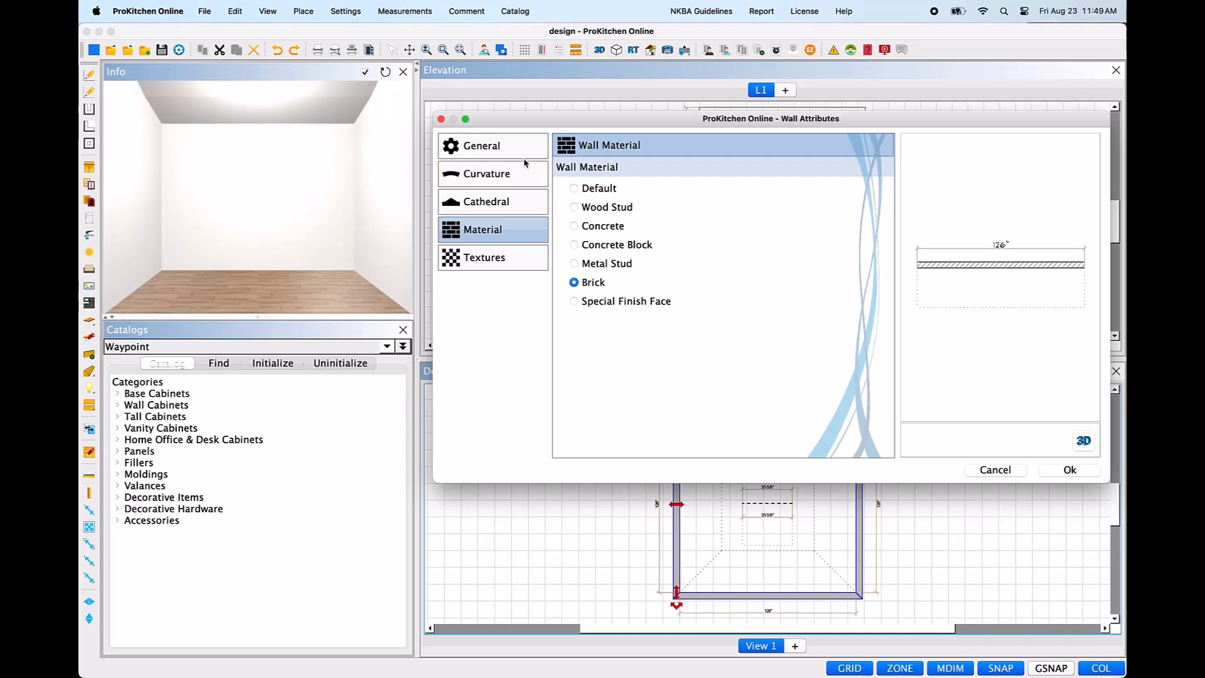
Step: Review the wall thickness in the general information, and return the wall material to Default after trying Wood Stud
click(526, 156)
drag(674, 347, 623, 346)
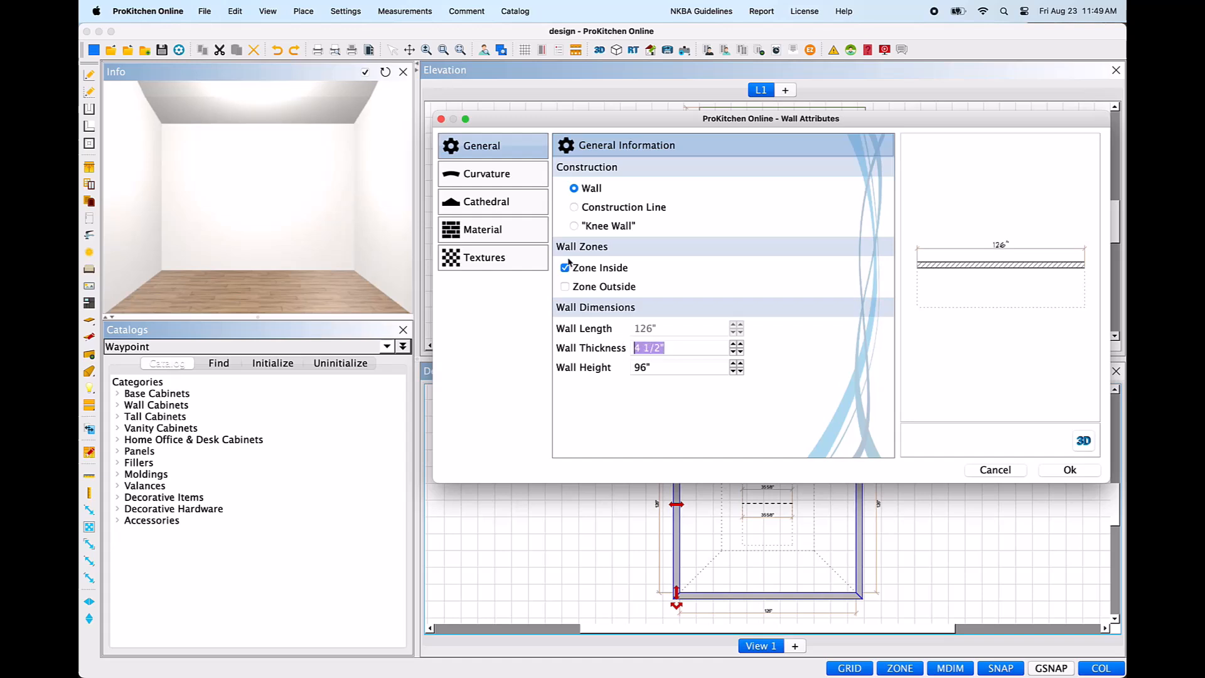
click(542, 237)
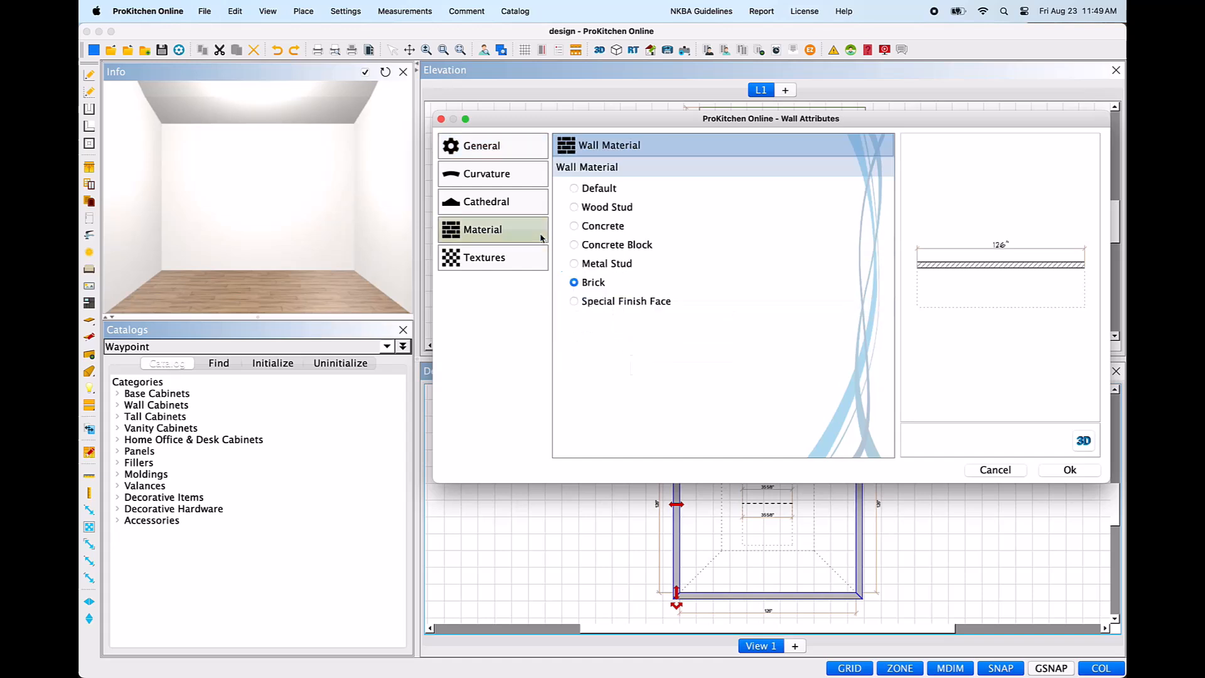
click(575, 208)
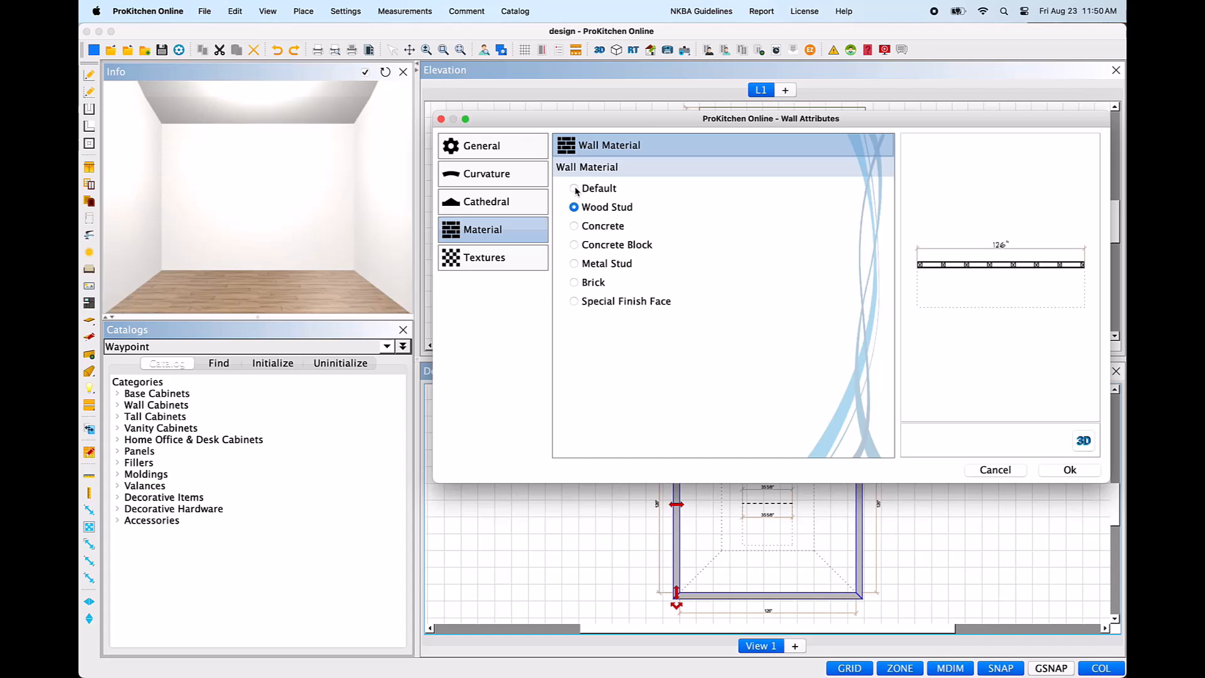
click(575, 189)
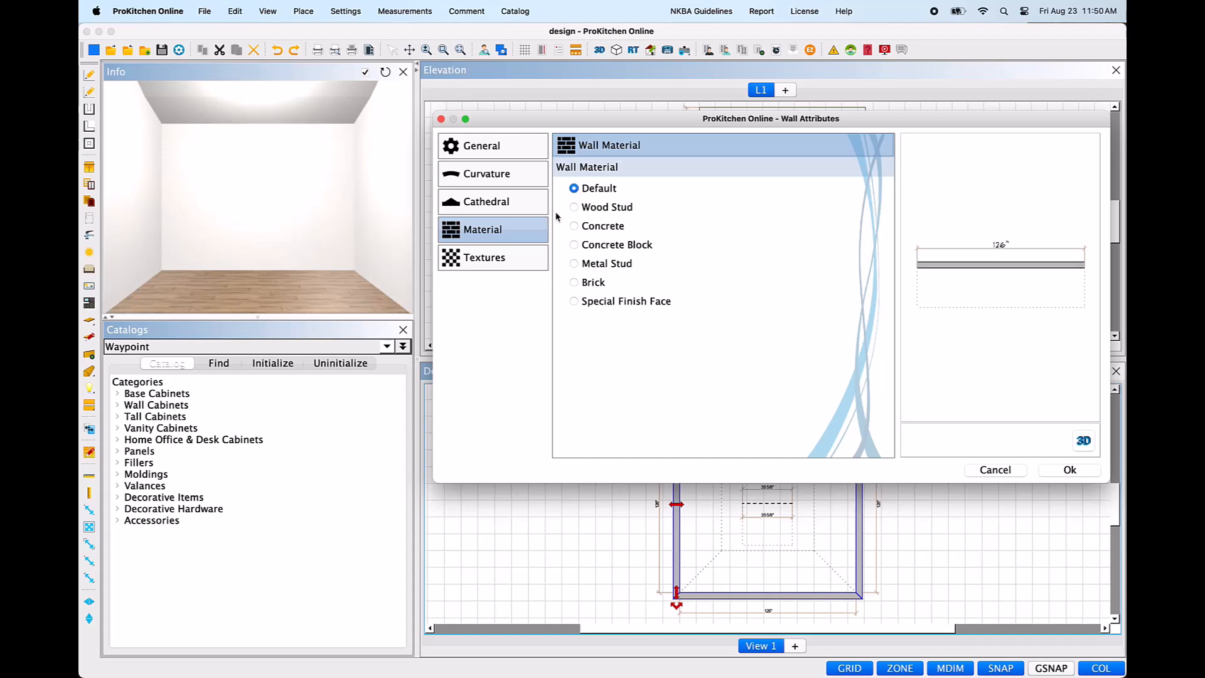
Step: Open the texture library for the wall's inside face and enter "keyword, name, sample number" as the search text
click(530, 264)
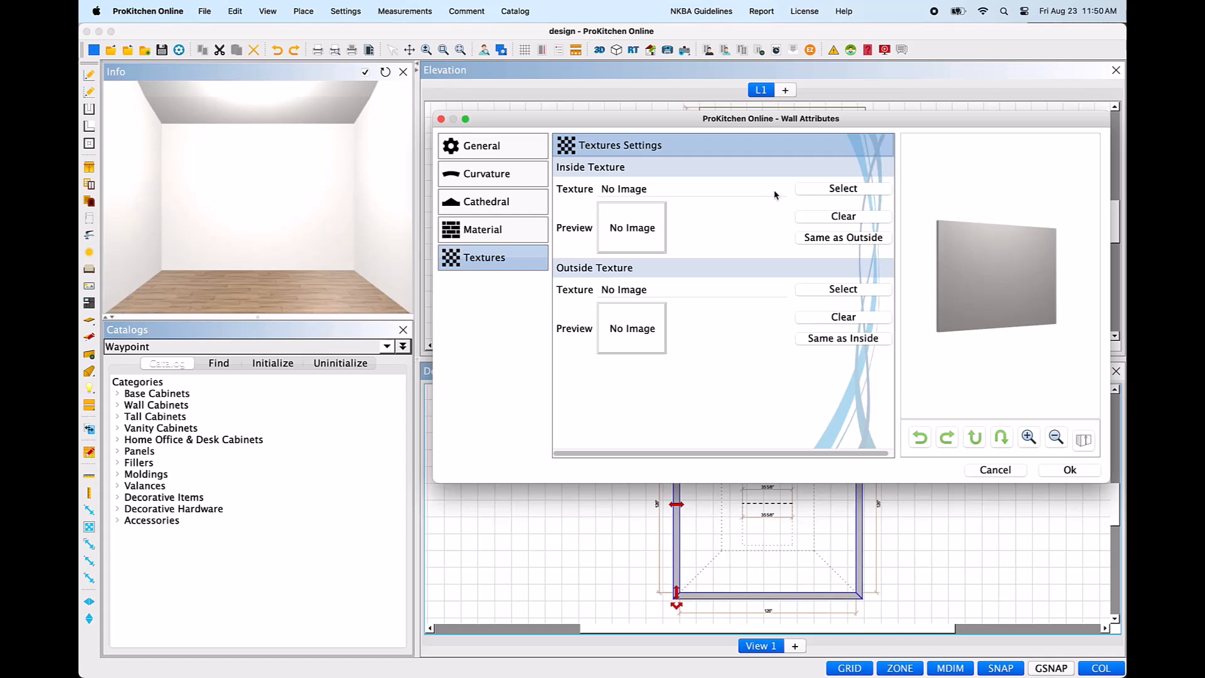
click(887, 192)
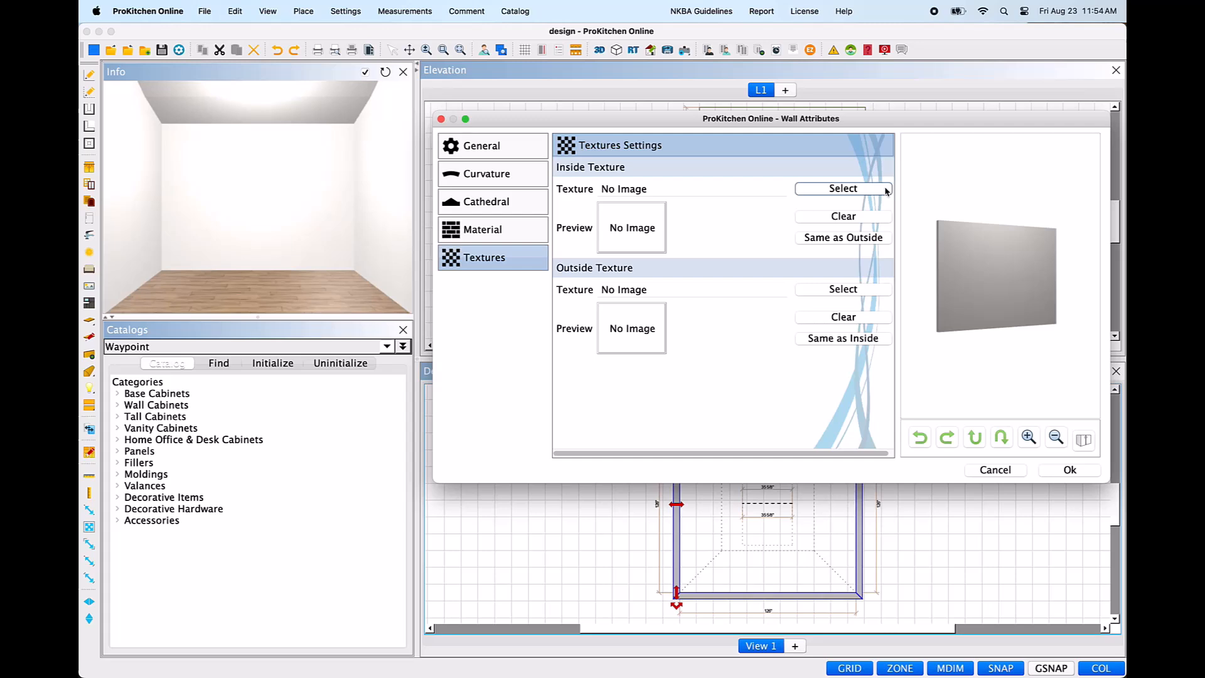
click(887, 192)
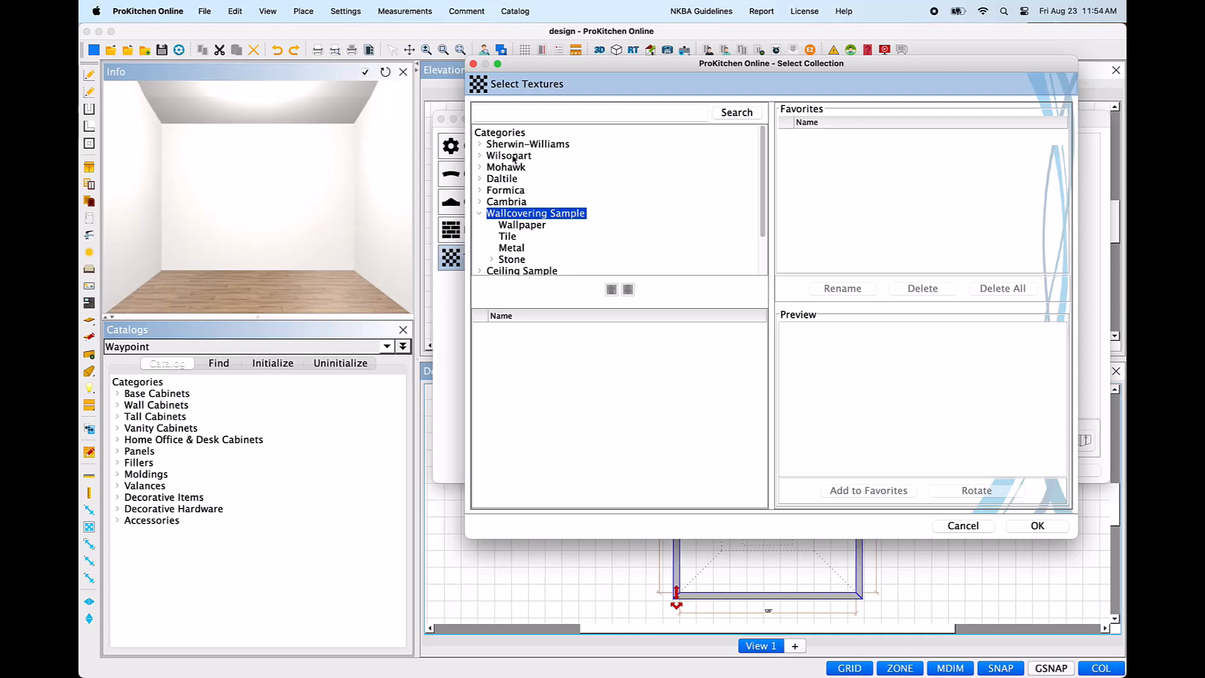
click(507, 116)
text(keyword, name, sample number)
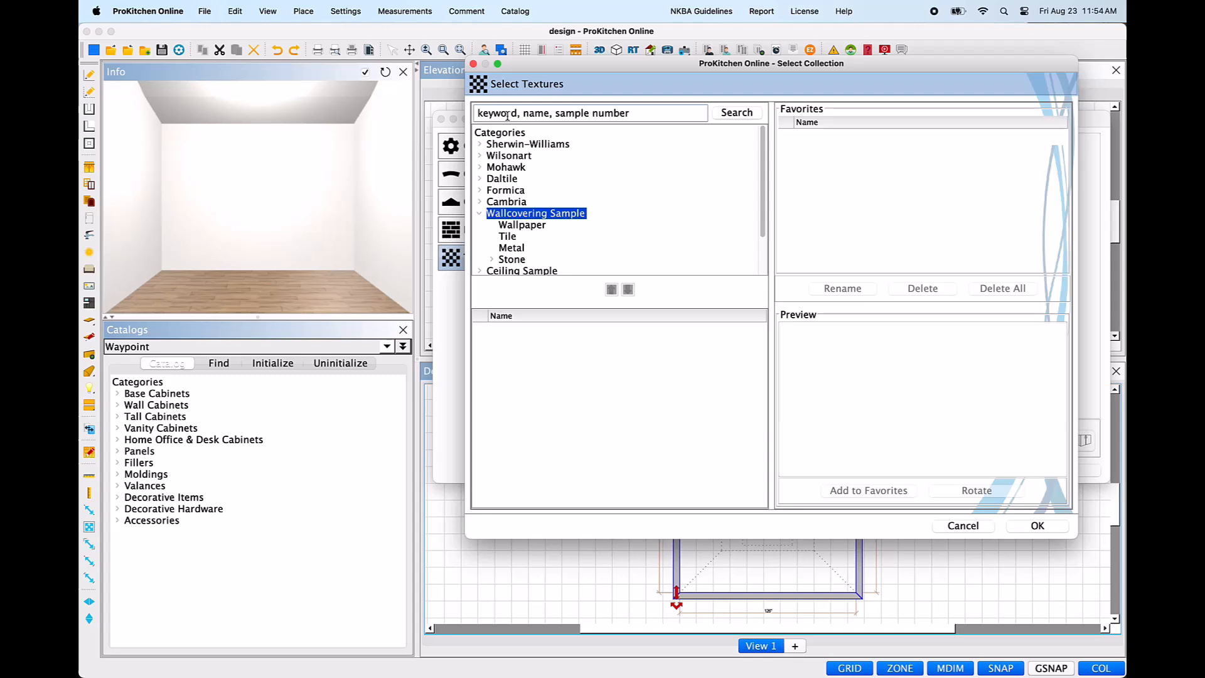
Step: Assign Tile #020 from the Wallcovering Sample Tile category as the wall's inside texture
click(509, 236)
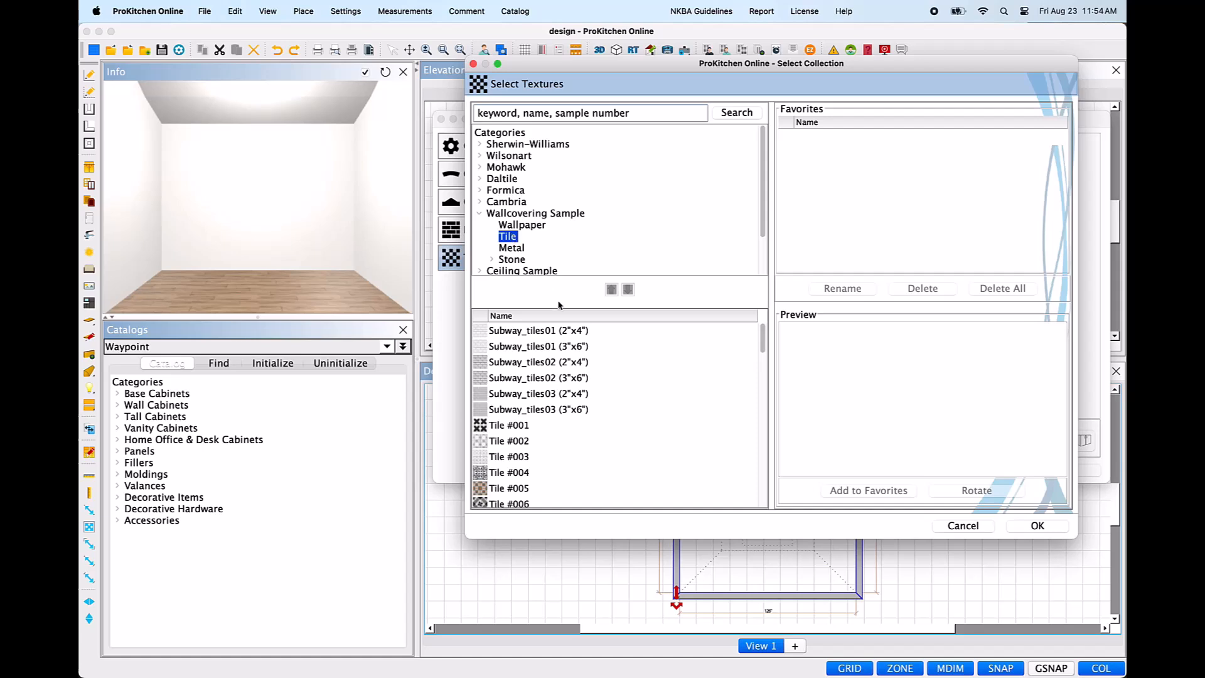
drag(763, 342, 765, 390)
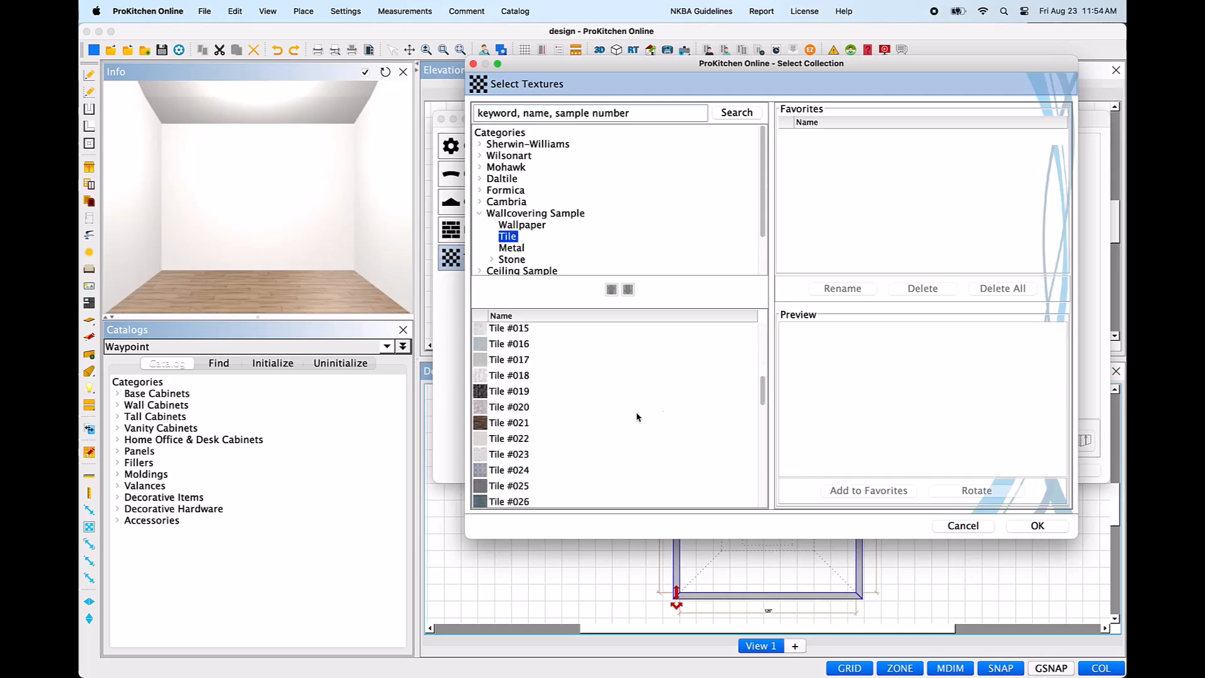
click(526, 412)
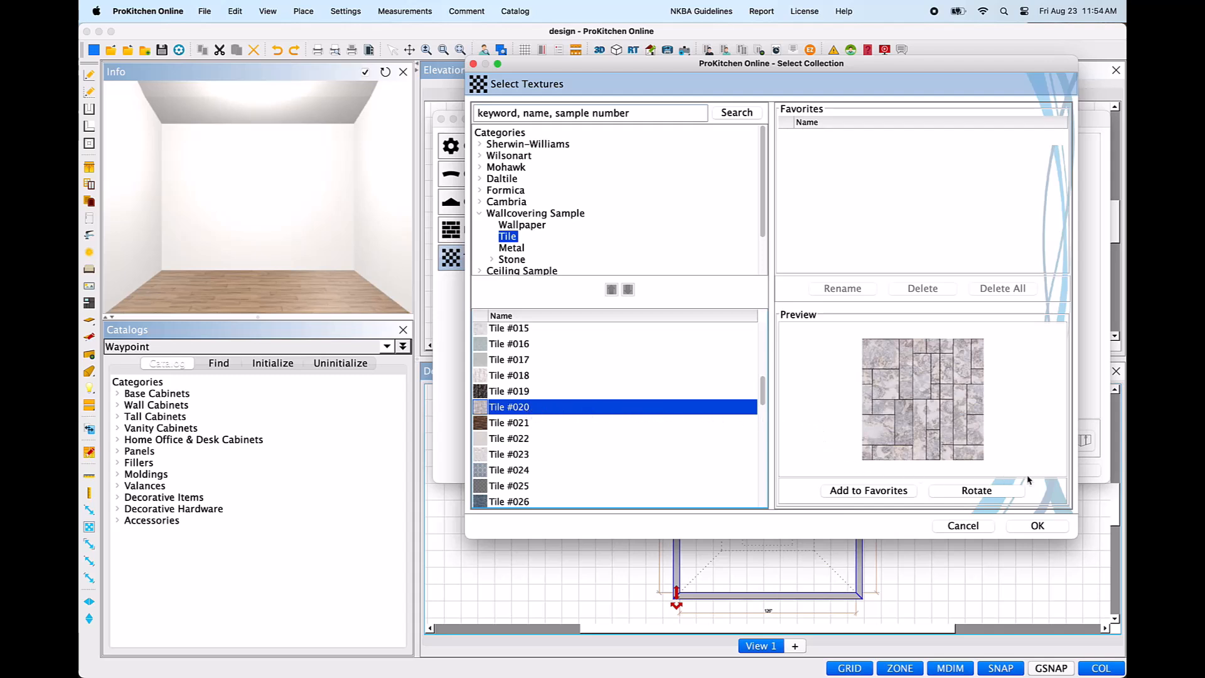
click(1040, 529)
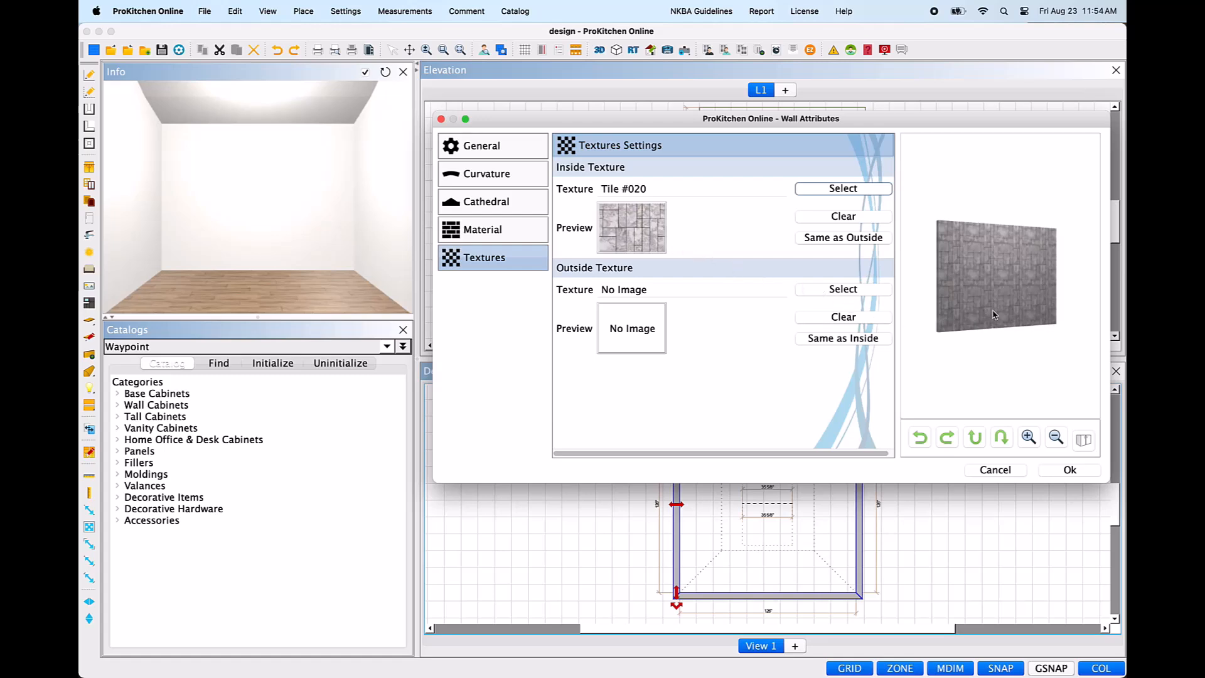
Step: Examine the tile texture on the wall's 3D preview up close and from different angles
scroll(994, 316, up, 4)
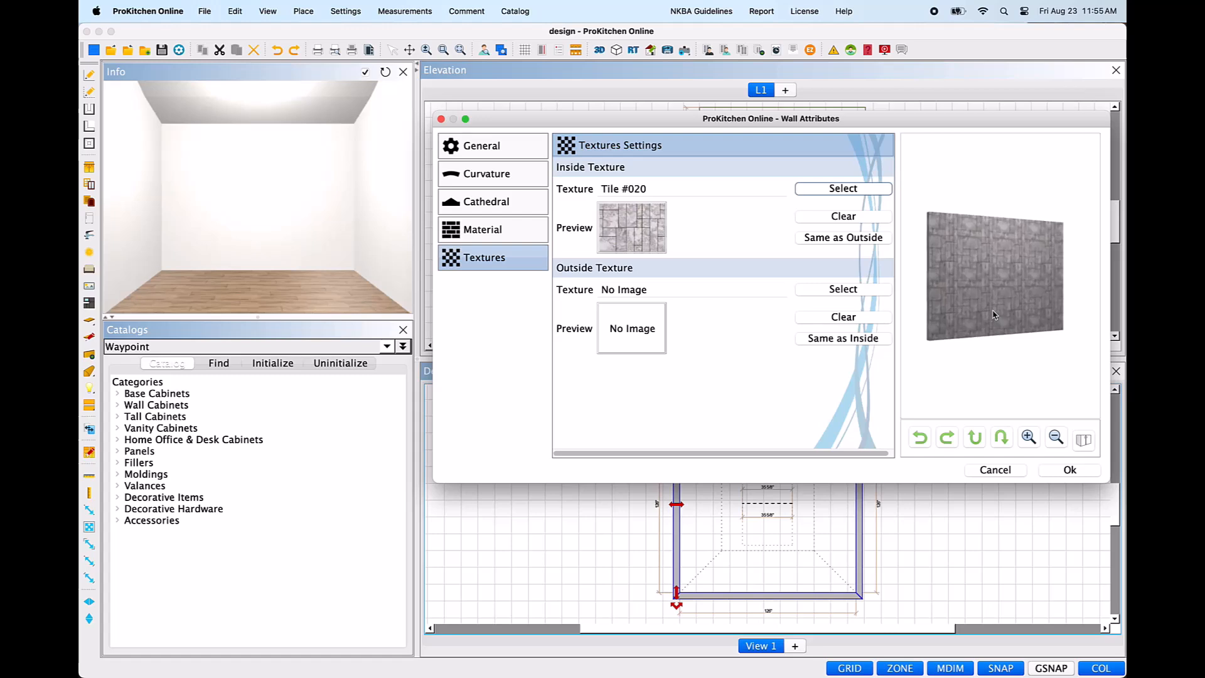
scroll(994, 315, up, 5)
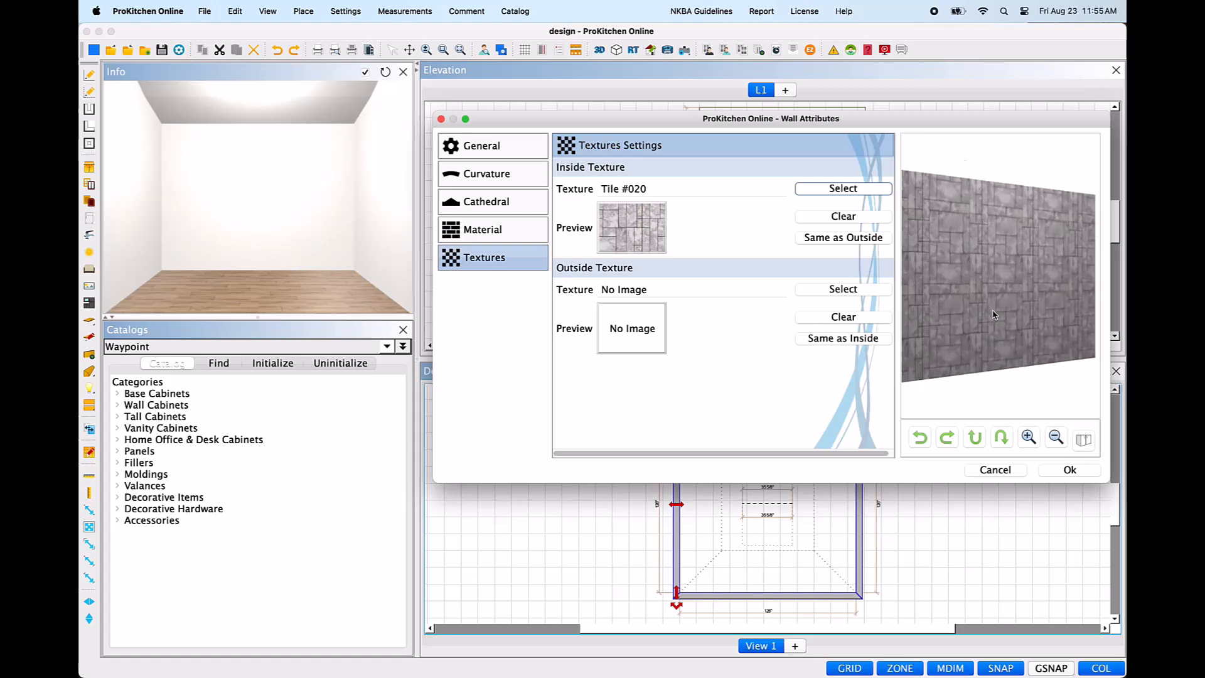
scroll(994, 315, up, 2)
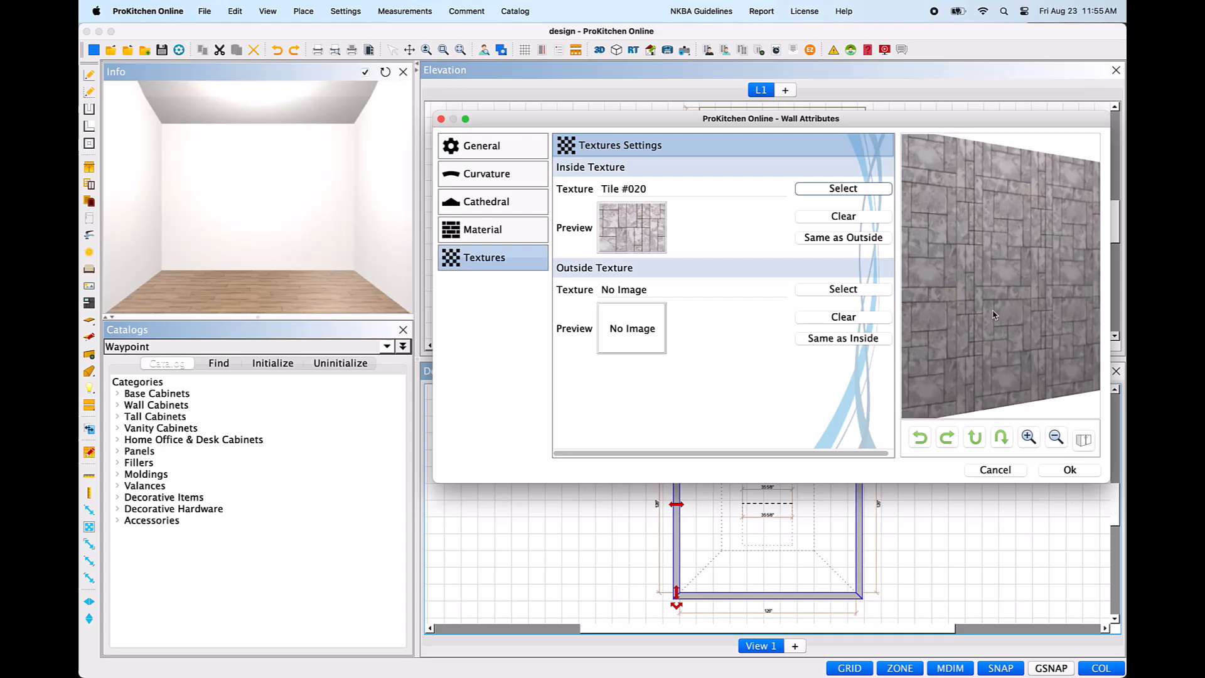
scroll(994, 315, down, 2)
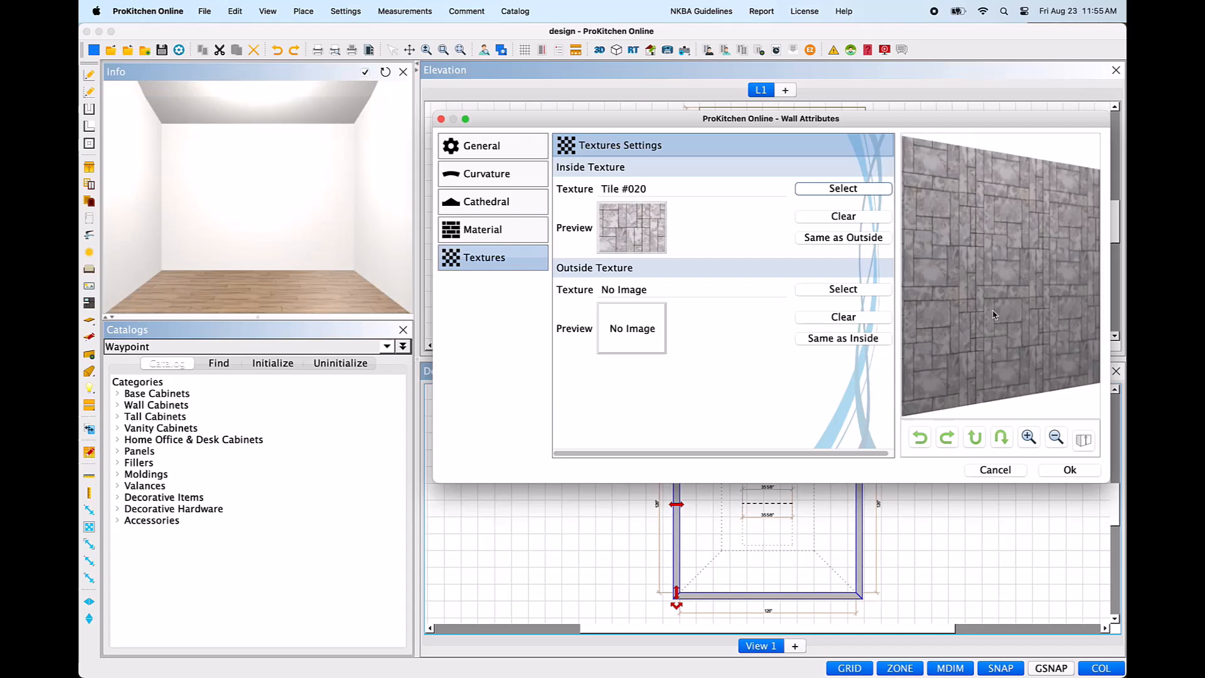
scroll(994, 315, down, 4)
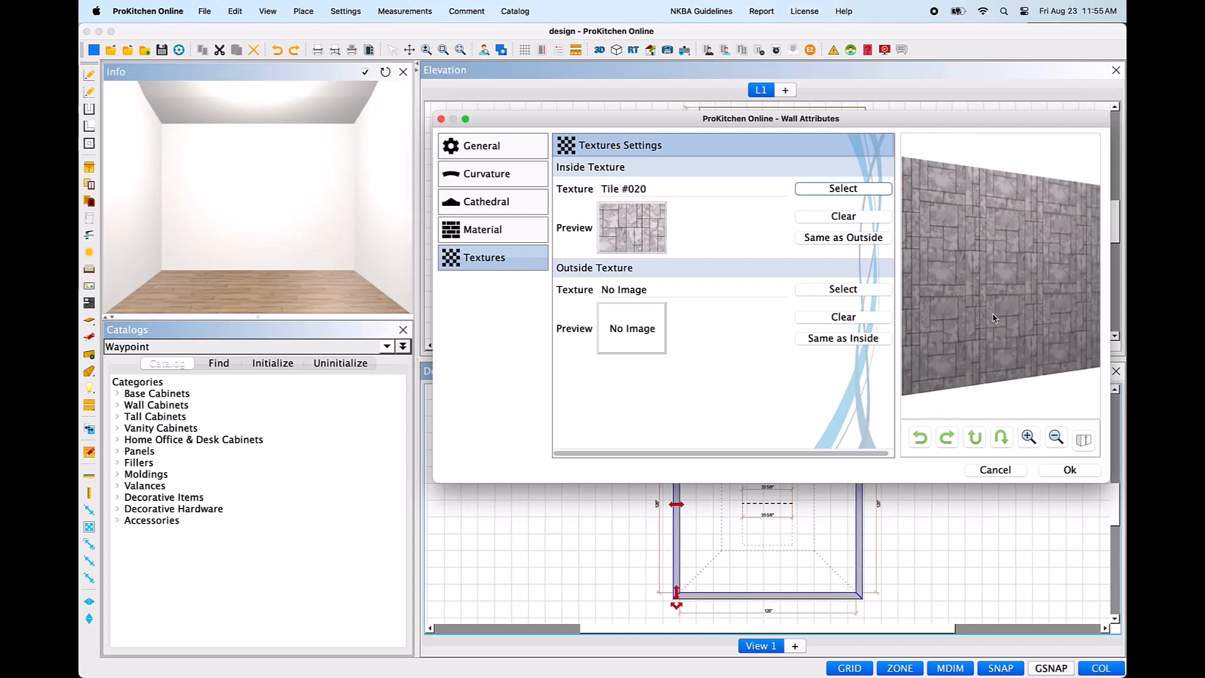
drag(905, 328, 1103, 332)
drag(1019, 362, 895, 204)
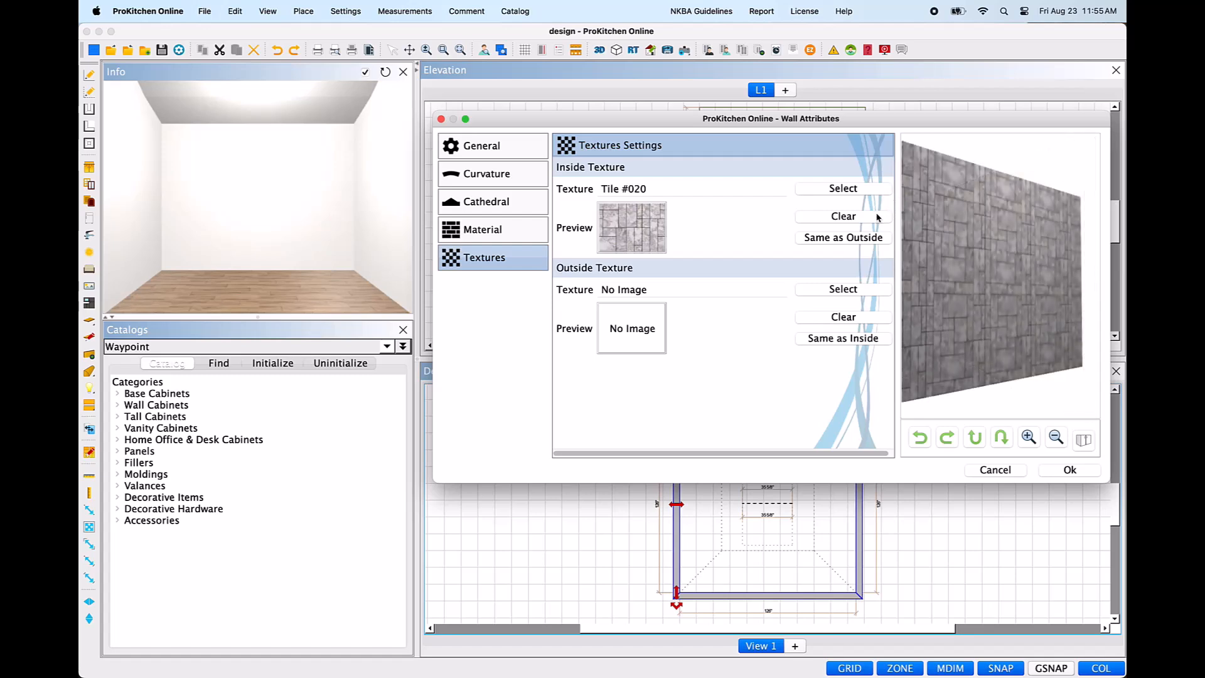
Step: Clear the wall's inside texture and reapply Tile #020 to it
click(877, 217)
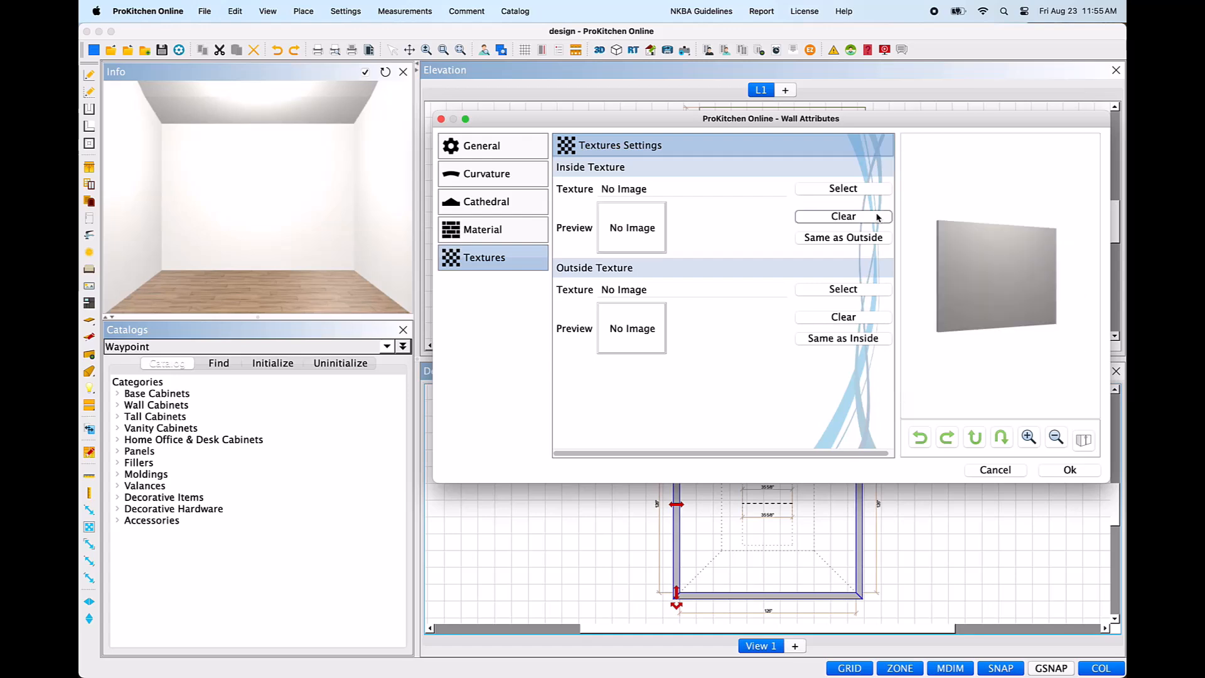
click(877, 189)
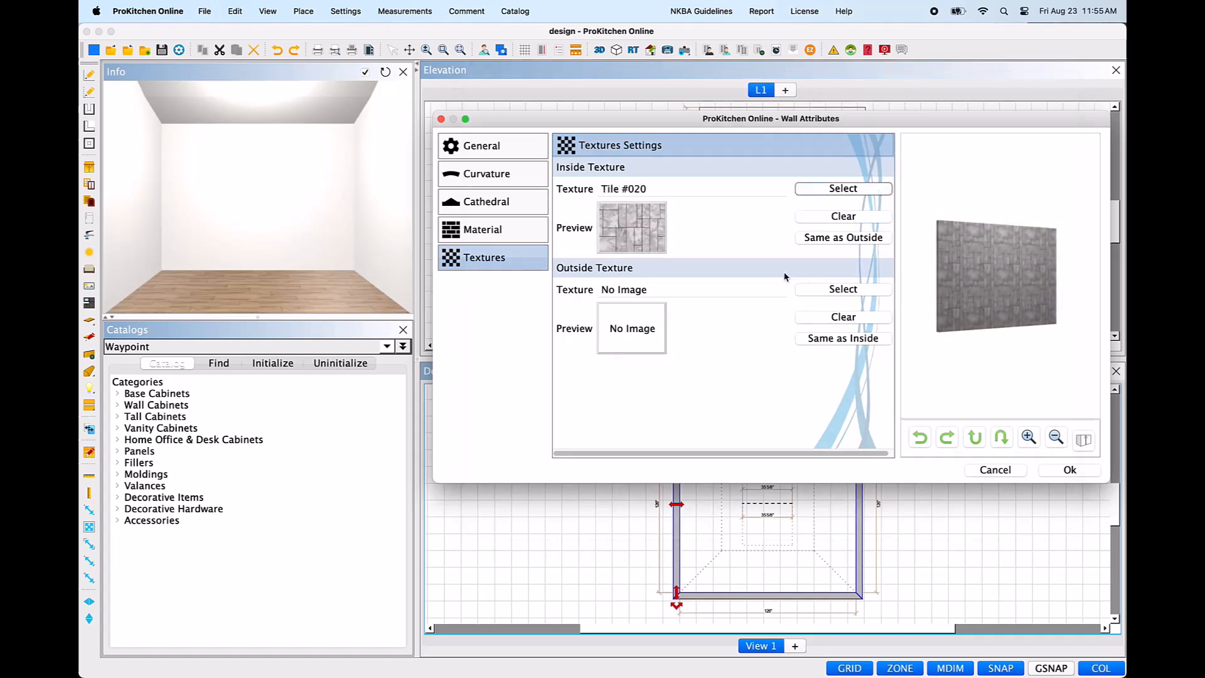
Step: Give the wall's outside face the same texture as the inside and apply the wall attributes
click(879, 343)
drag(931, 295, 1123, 304)
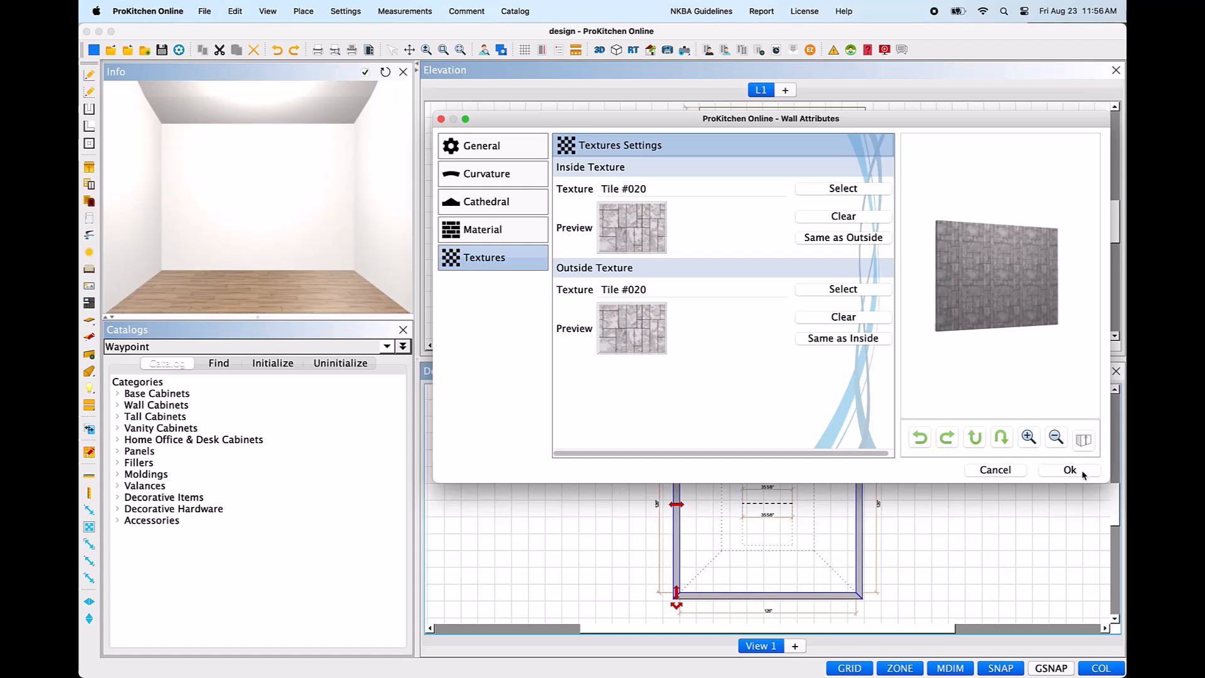
click(1070, 469)
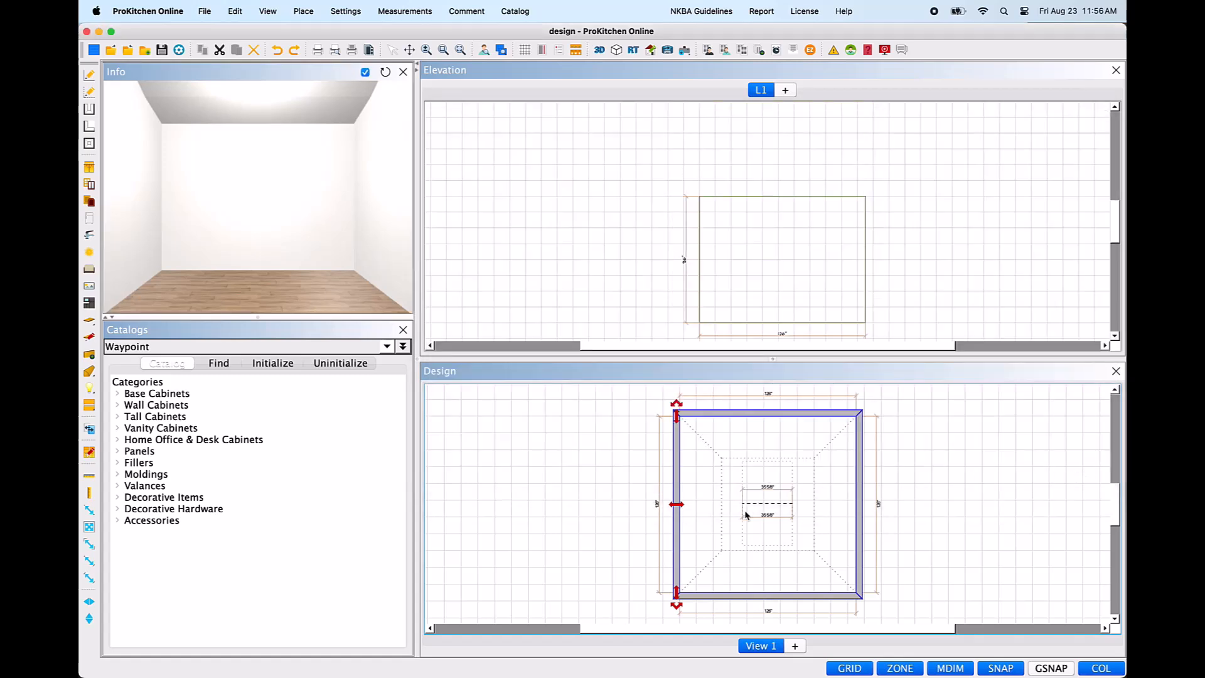
Step: Give the back wall a Shed cathedral top with the default vault positions and heights
double_click(736, 417)
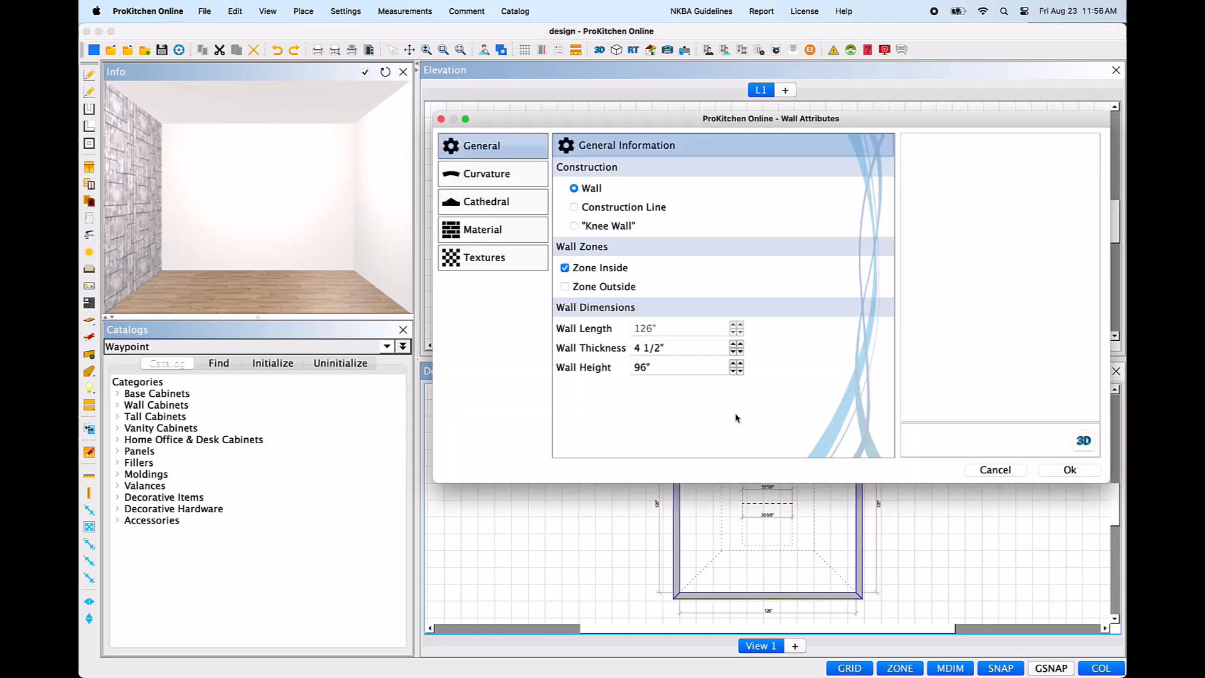
click(493, 183)
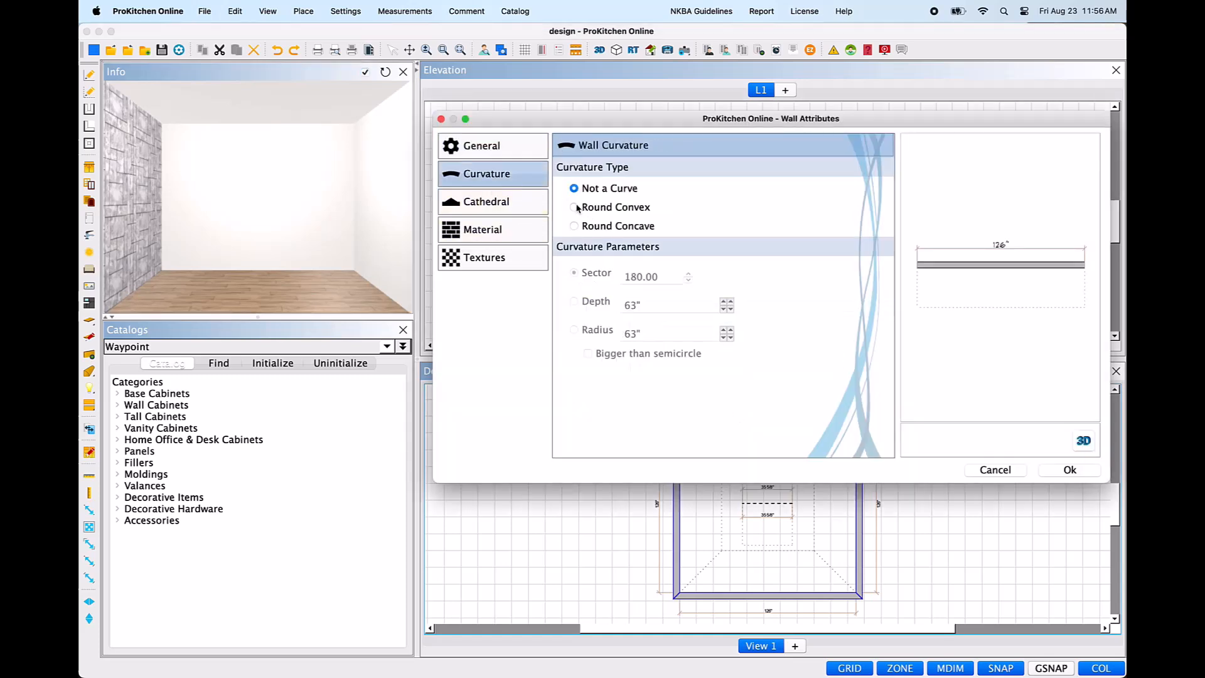
click(513, 206)
click(686, 211)
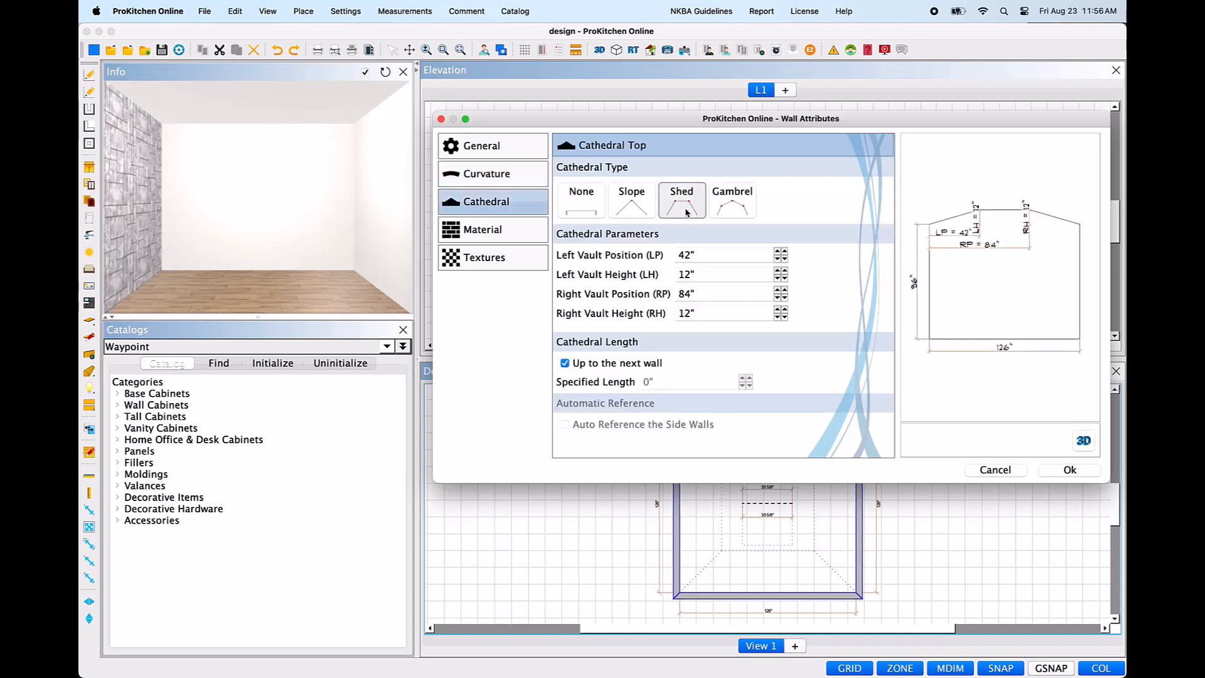
click(1070, 470)
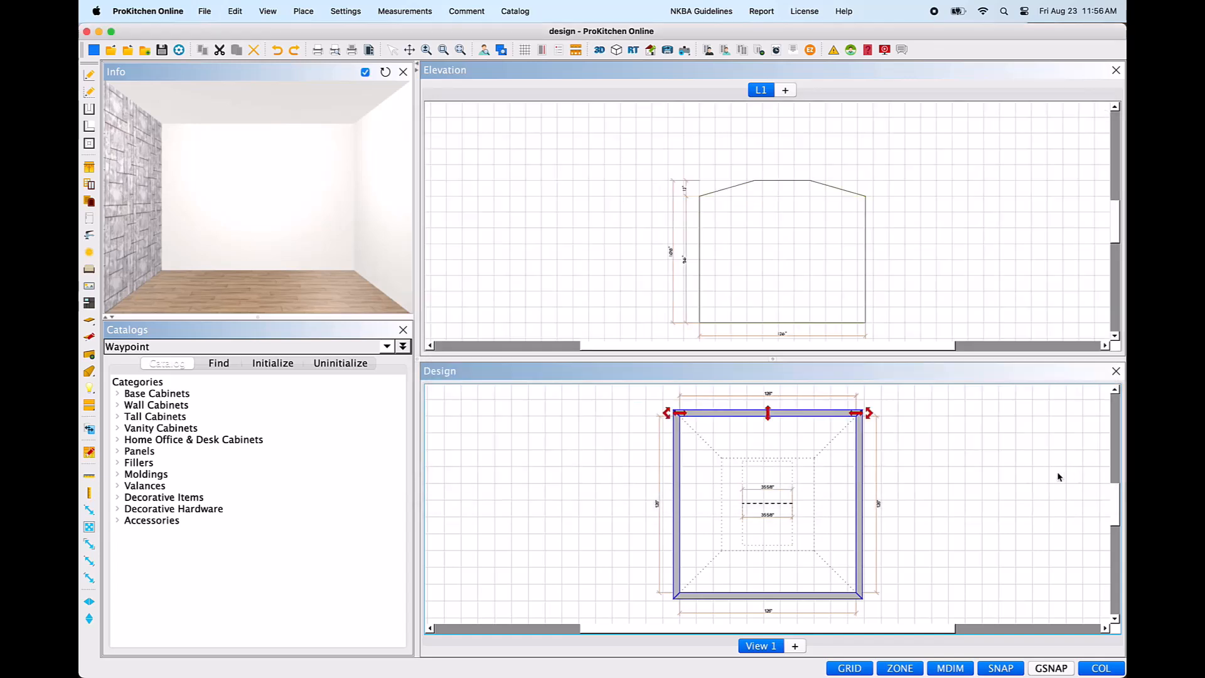